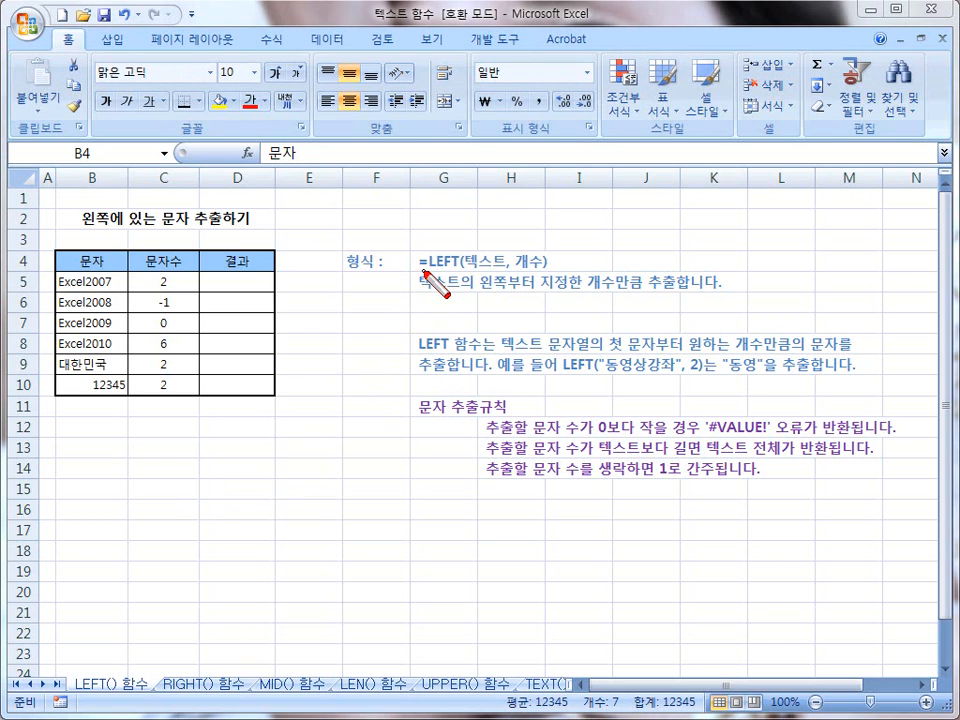
{"action": "left_click_drag", "start_coordinate": [417, 272], "coordinate": [546, 263]}
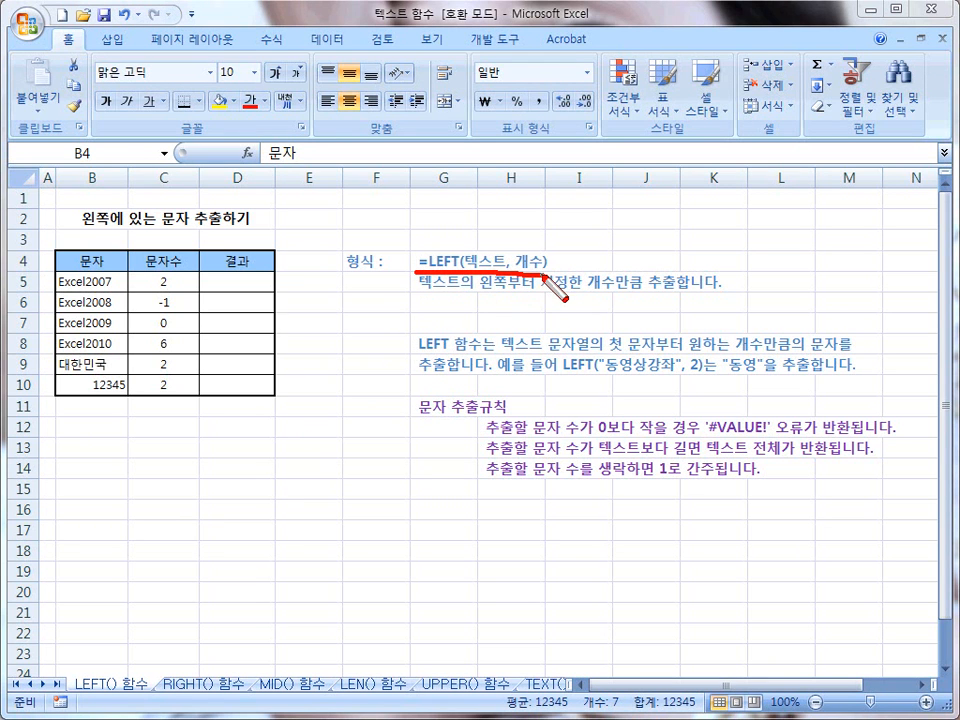
{"action": "left_click_drag", "start_coordinate": [419, 292], "coordinate": [714, 293]}
{"action": "key", "text": "Escape"}
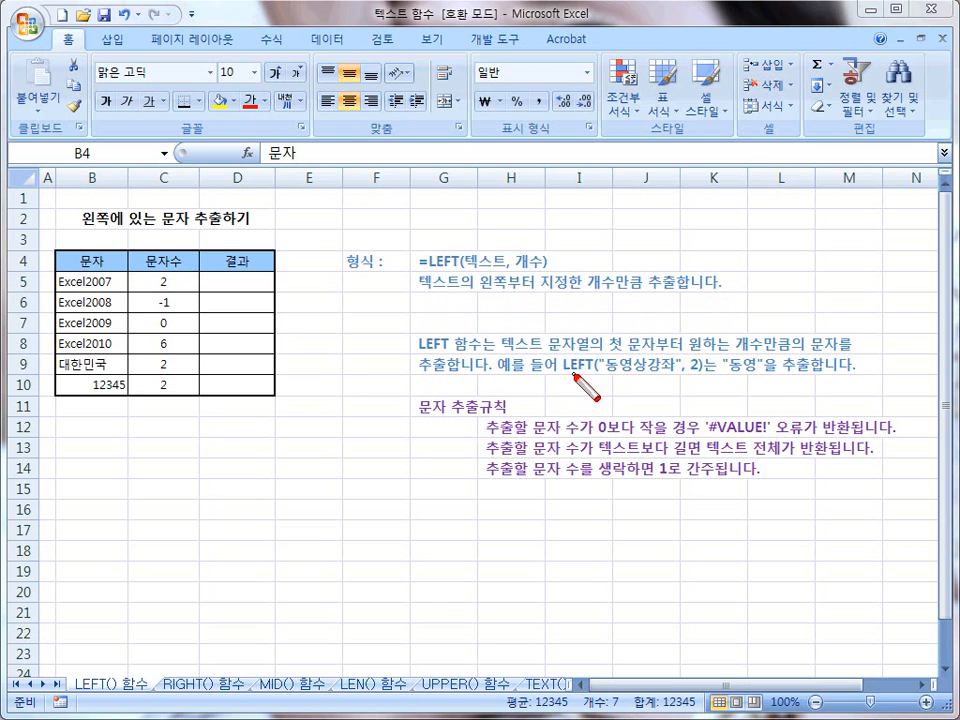
{"action": "left_click_drag", "start_coordinate": [704, 390], "coordinate": [710, 378]}
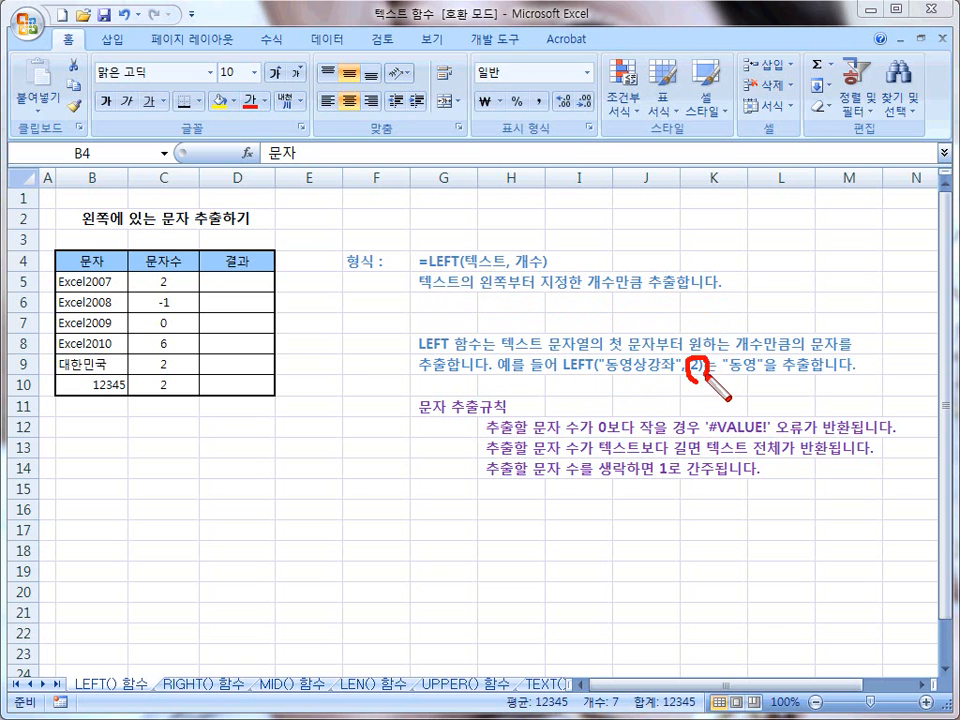
{"action": "mouse_move", "coordinate": [612, 349]}
{"action": "left_mouse_down"}
{"action": "mouse_move", "coordinate": [614, 382]}
{"action": "mouse_move", "coordinate": [627, 382]}
{"action": "left_mouse_up"}
{"action": "left_click_drag", "start_coordinate": [737, 377], "coordinate": [853, 375]}
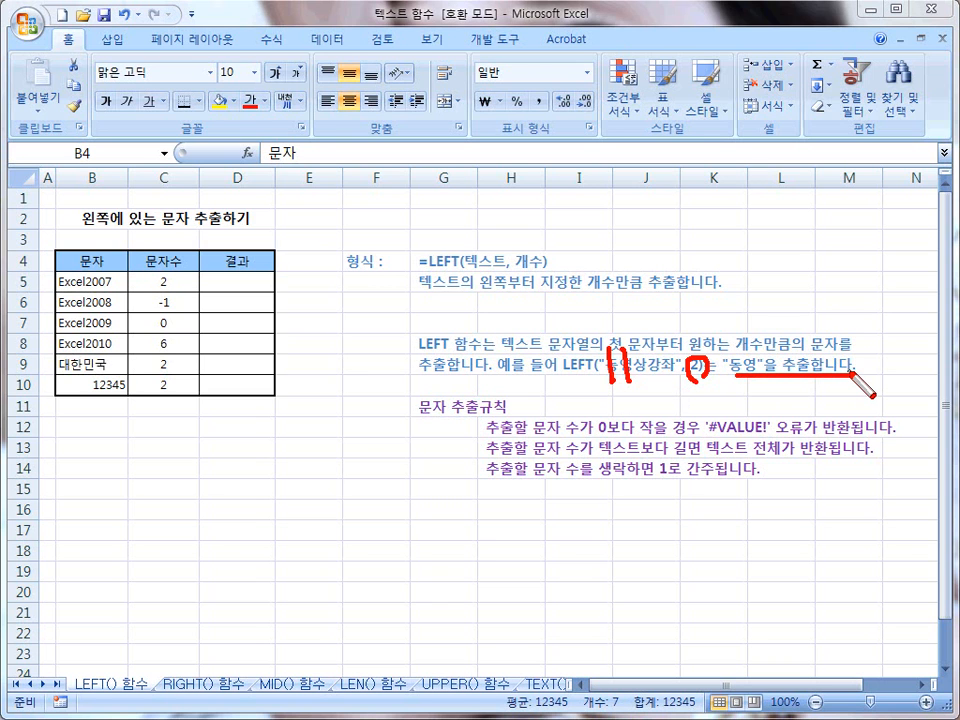
{"action": "key", "text": "e"}
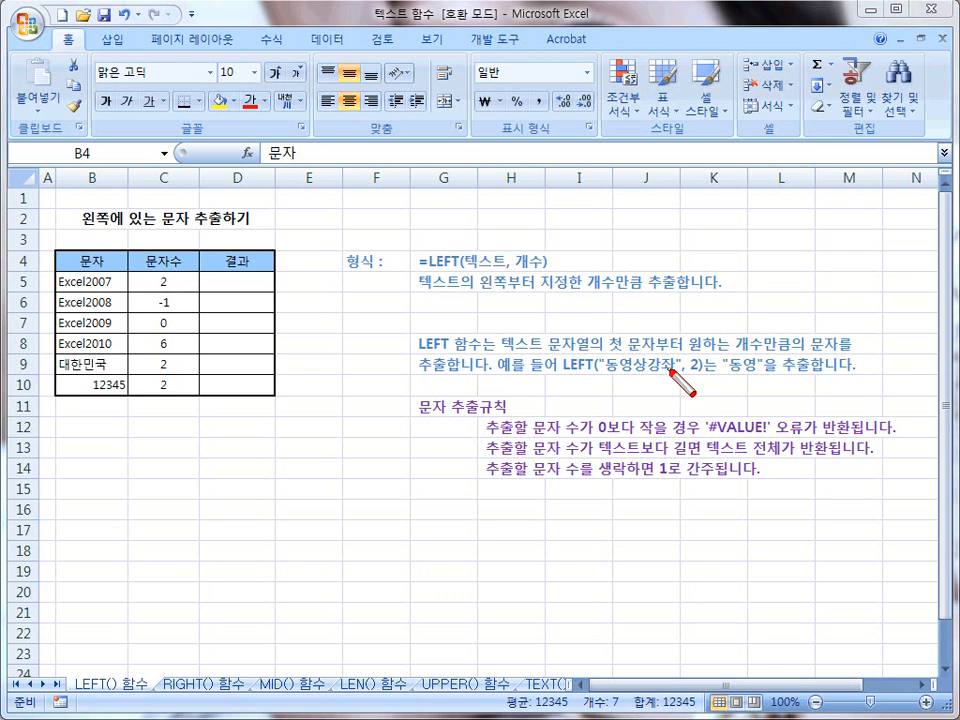
{"action": "left_click_drag", "start_coordinate": [418, 421], "coordinate": [500, 422]}
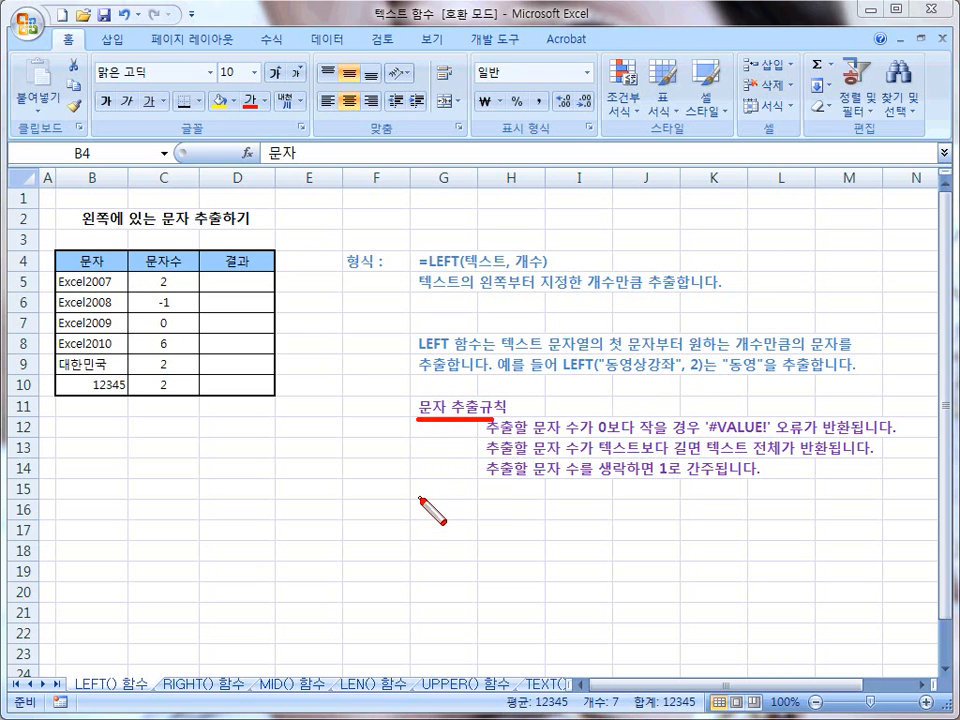
{"action": "key", "text": "Escape"}
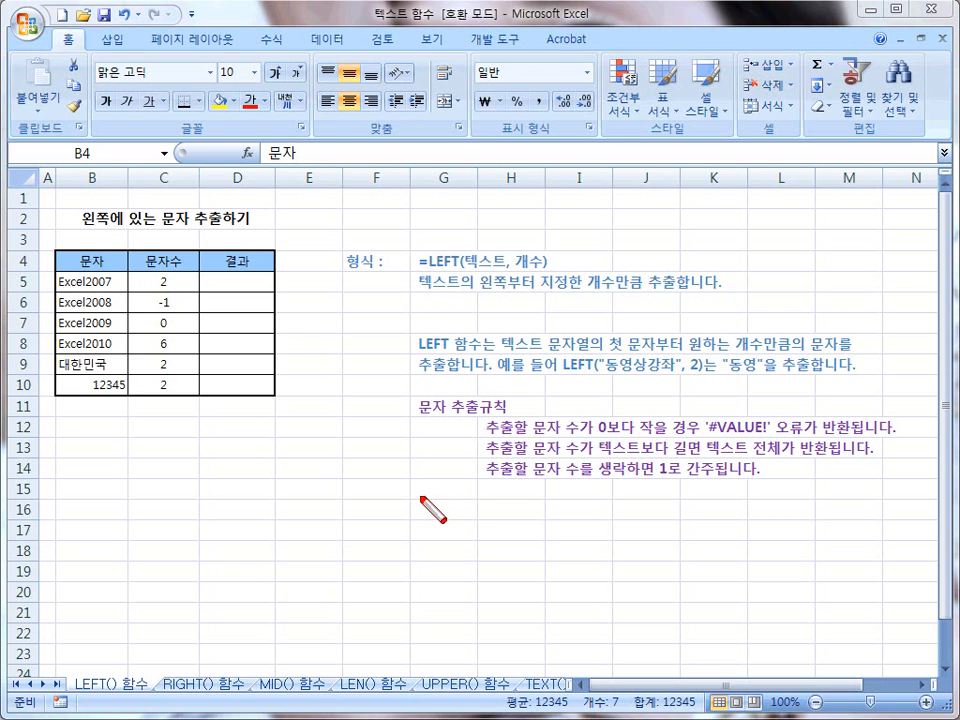
Step: Enter the formula =left(B5,C5) in cell D5 to extract the leading characters of Excel2007
{"action": "left_click", "coordinate": [240, 287]}
{"action": "type", "text": "="}
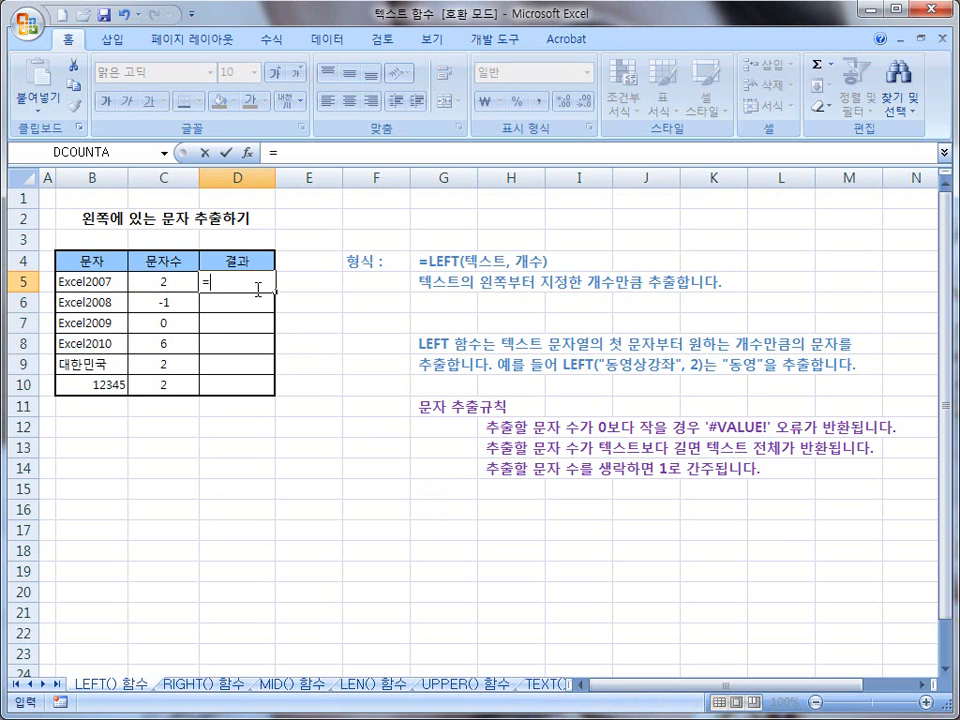
{"action": "type", "text": "left("}
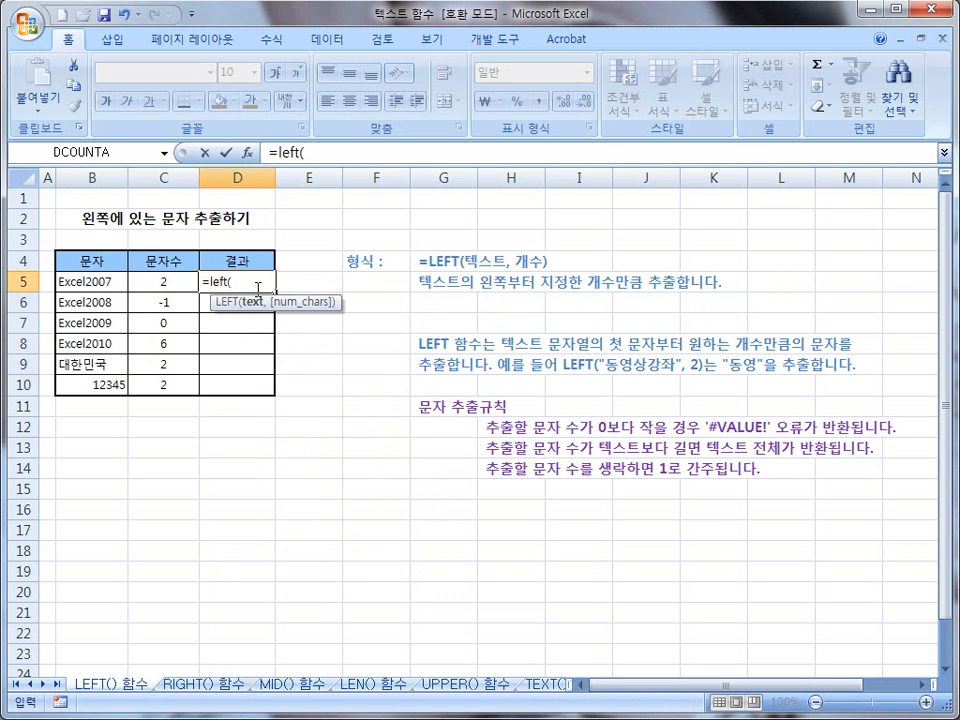
{"action": "left_click", "coordinate": [92, 285]}
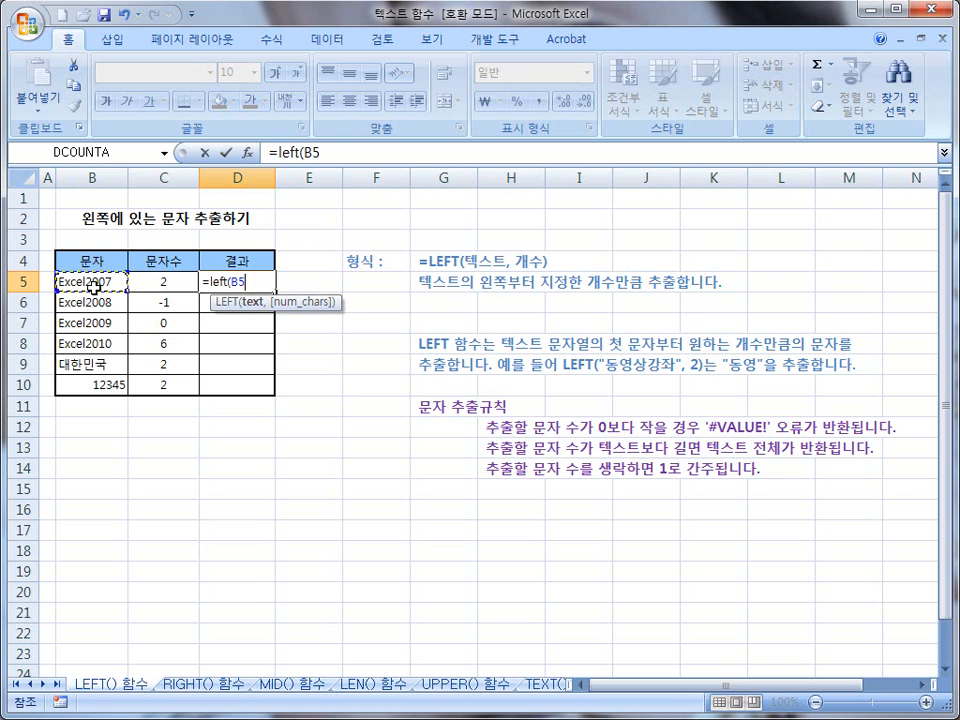
{"action": "type", "text": ","}
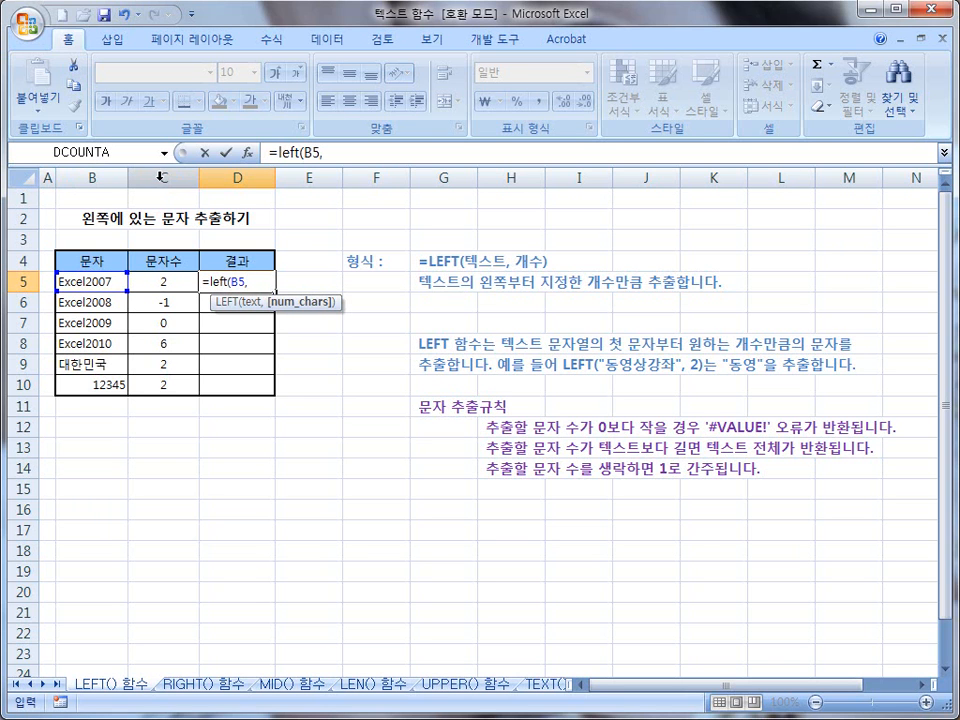
{"action": "left_click", "coordinate": [190, 281]}
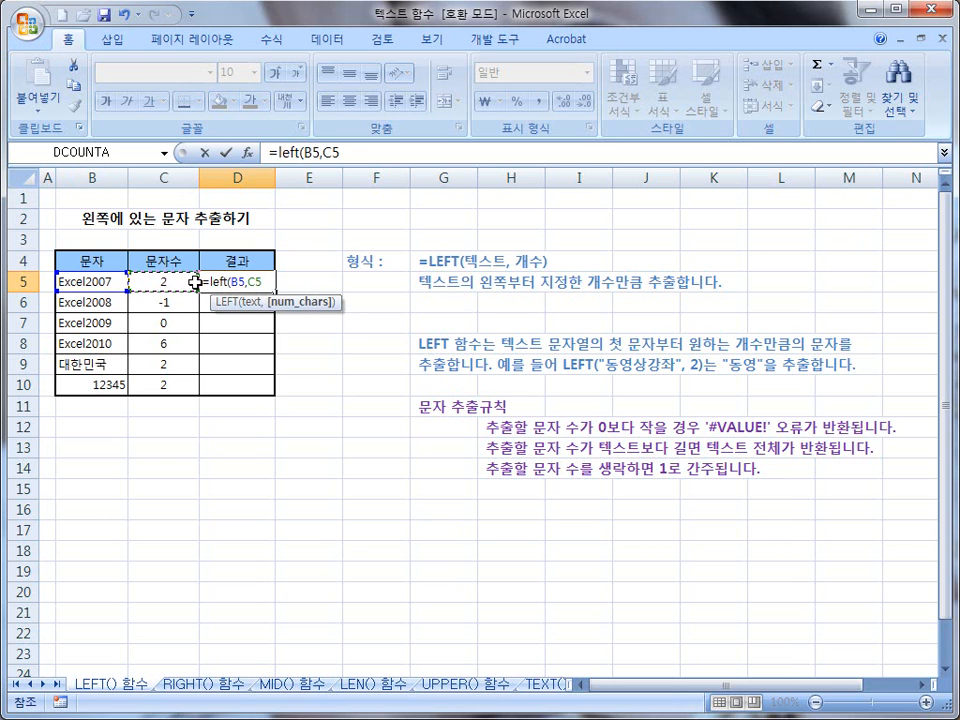
{"action": "type", "text": ")"}
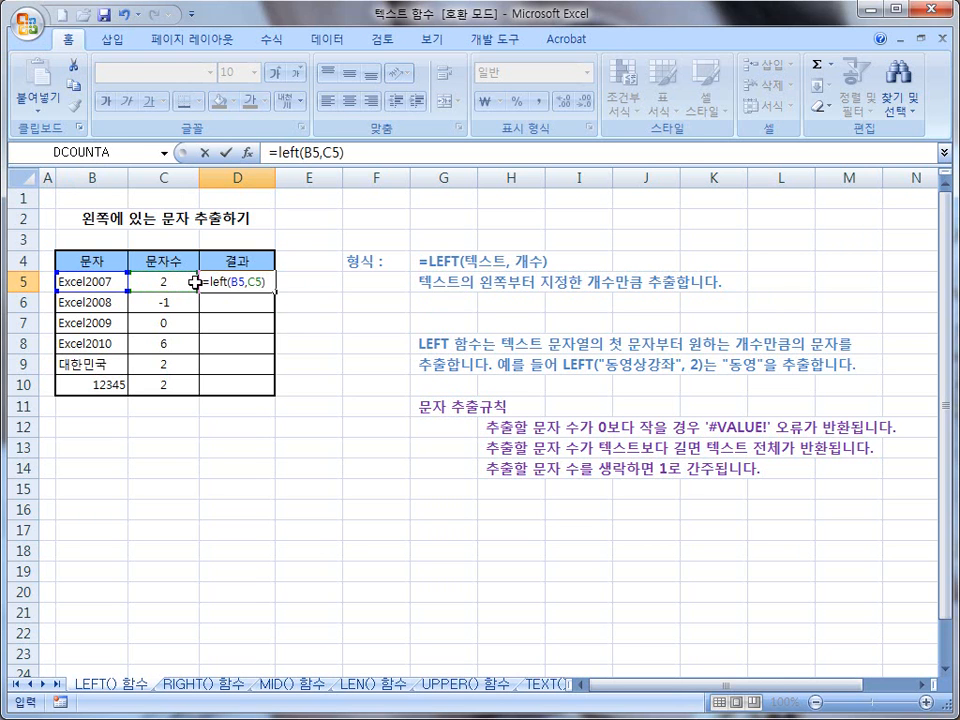
{"action": "key", "text": "Return"}
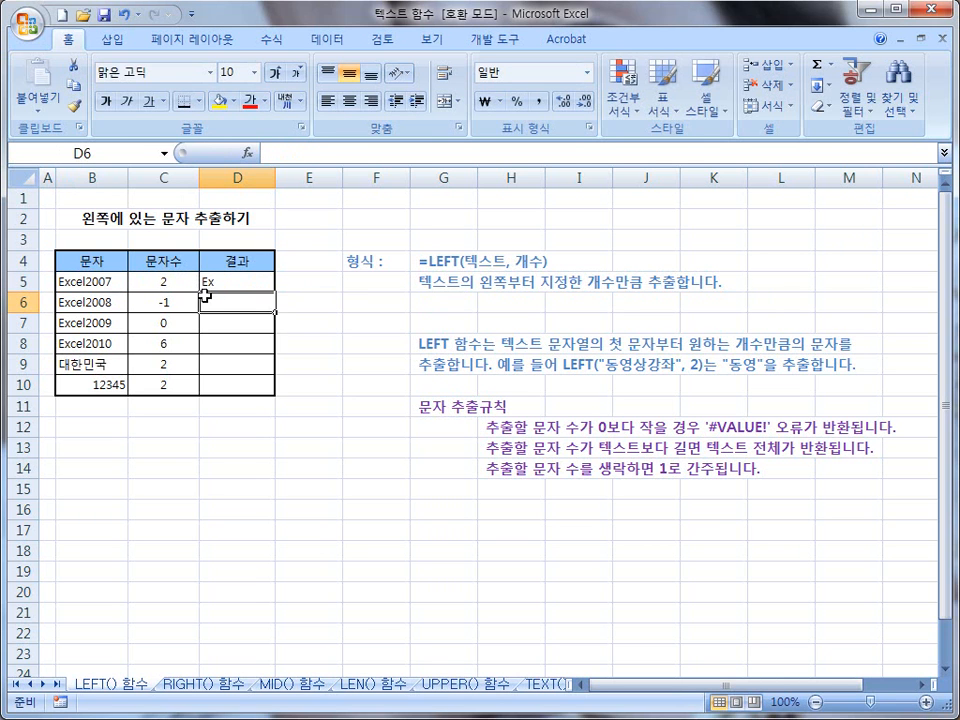
Step: Enter a LEFT formula in cell D6 with B6 as the text and C6 as the character count
{"action": "left_click", "coordinate": [210, 277]}
{"action": "left_click", "coordinate": [222, 302]}
{"action": "type", "text": "="}
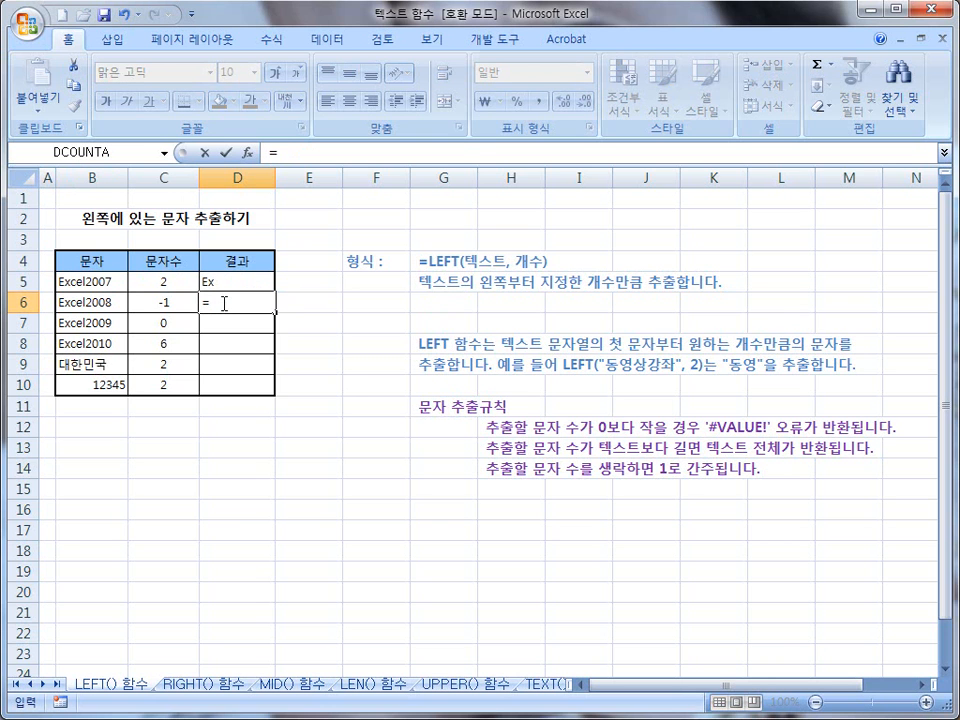
{"action": "type", "text": "left("}
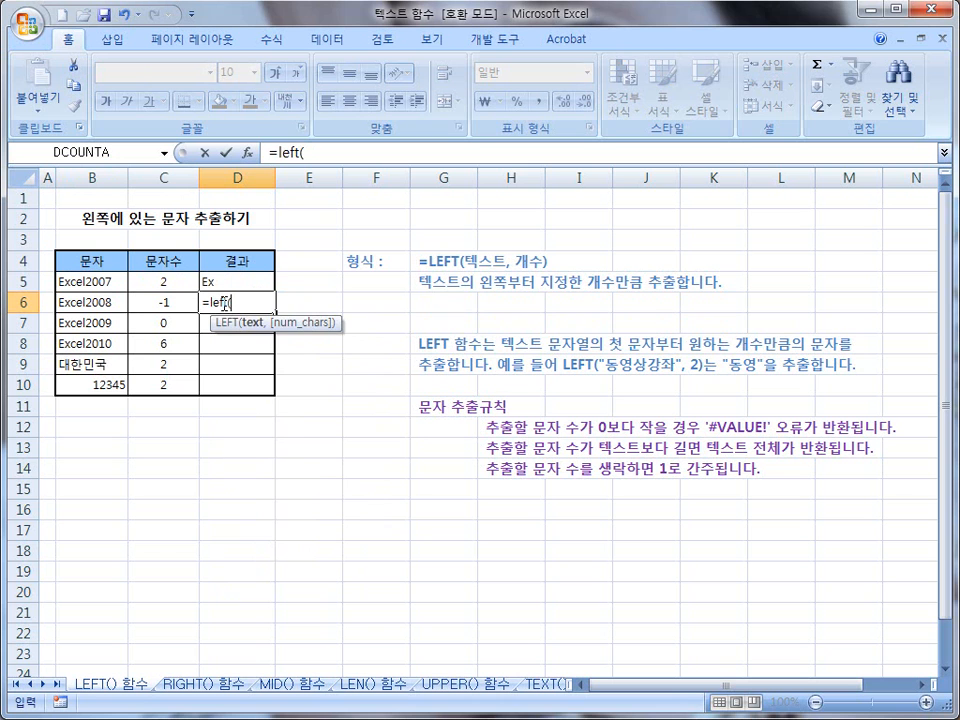
{"action": "left_click", "coordinate": [94, 302]}
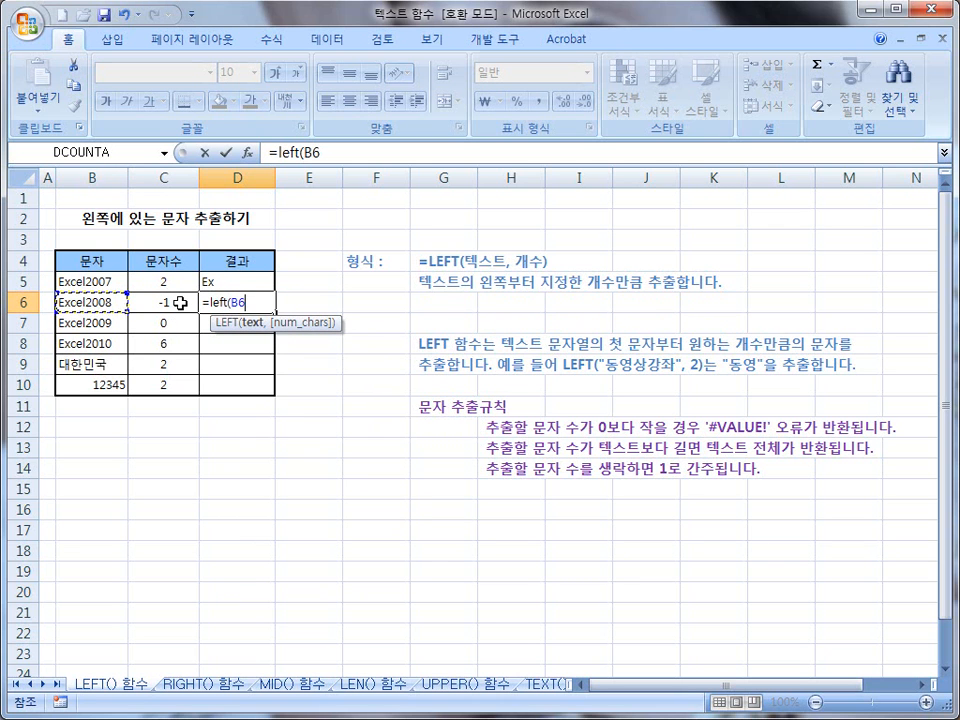
{"action": "type", "text": ","}
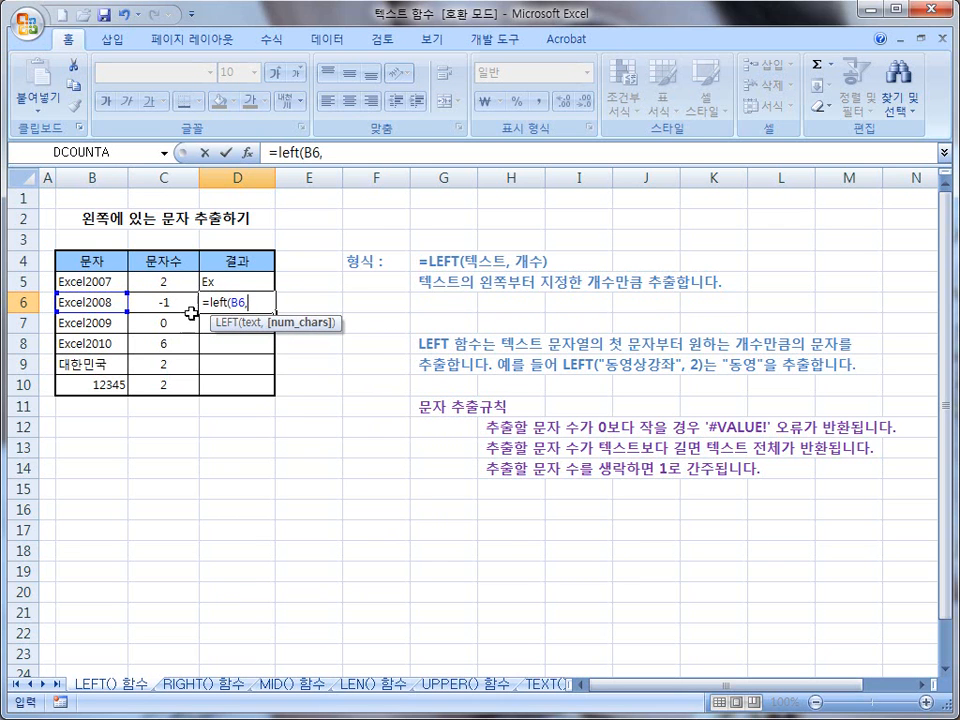
{"action": "left_click", "coordinate": [166, 304]}
{"action": "key", "text": "Return"}
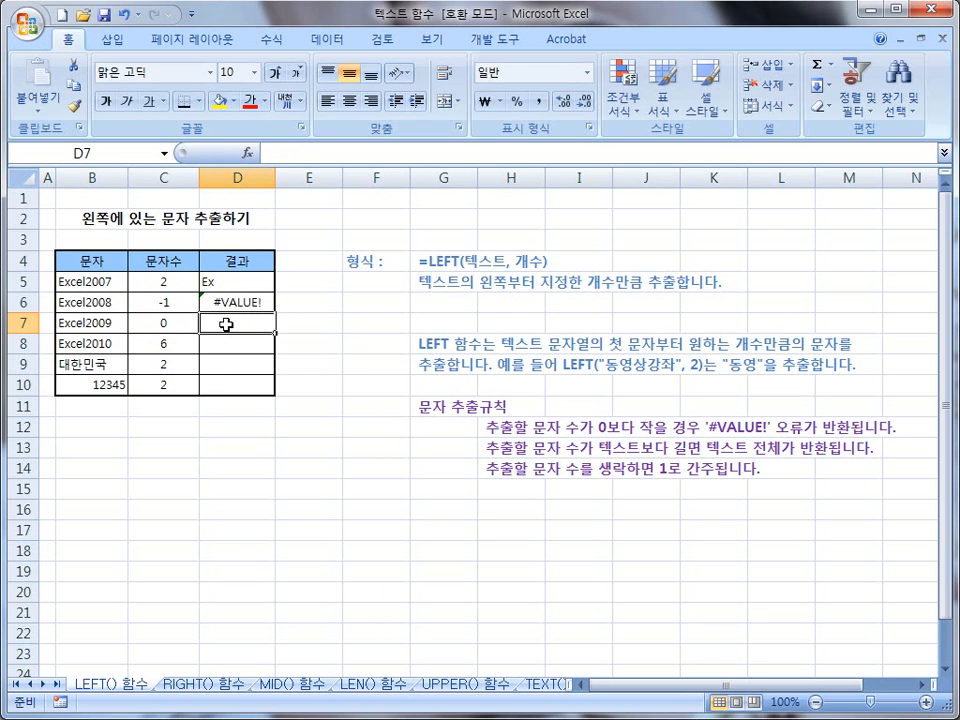
Step: Enter the formula =left(B7,C7) in cell D7 for the Excel2009 row
{"action": "type", "text": "=le"}
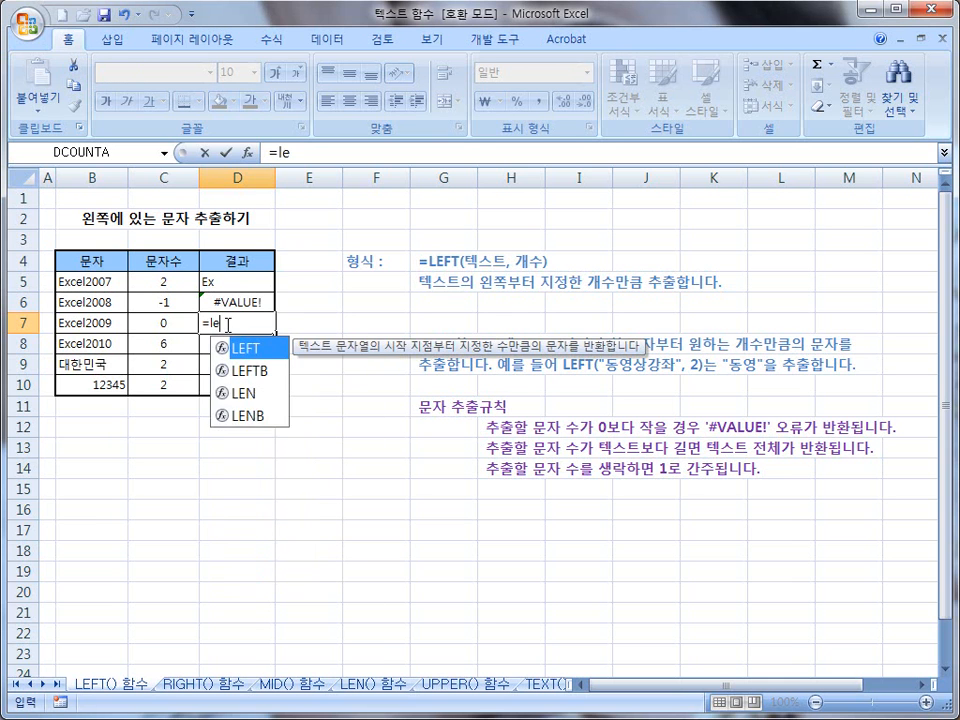
{"action": "type", "text": "ft("}
{"action": "left_click", "coordinate": [104, 322]}
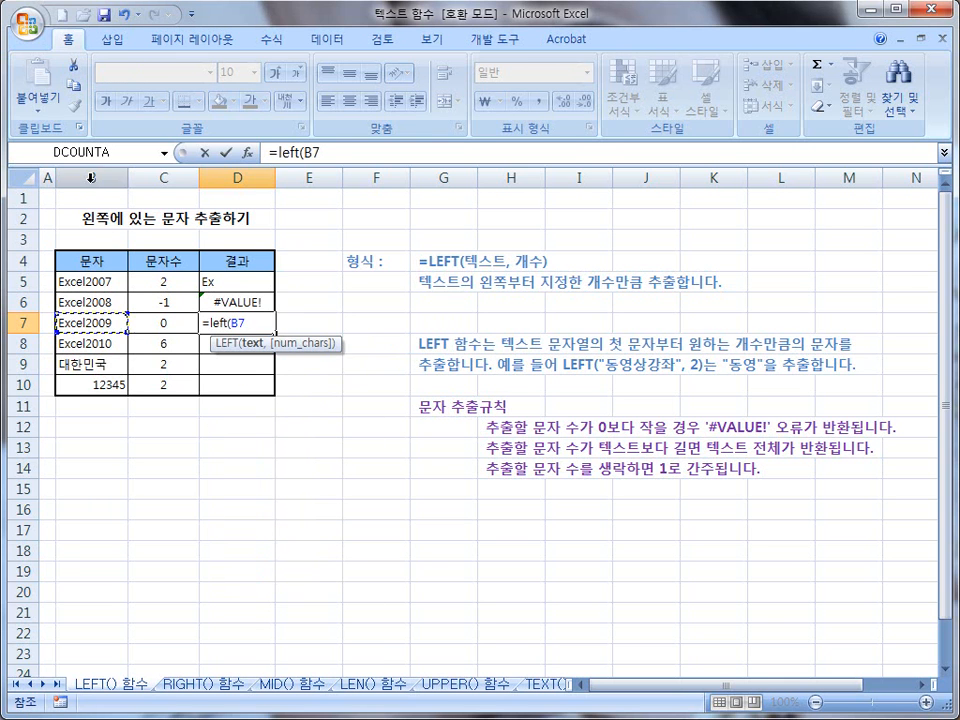
{"action": "type", "text": ","}
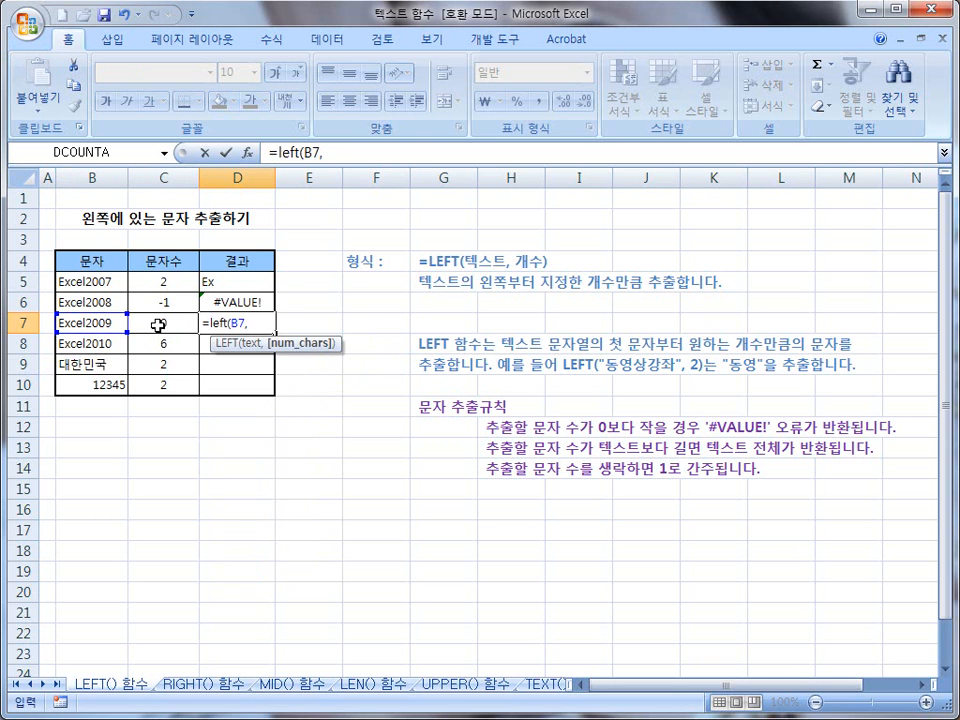
{"action": "left_click", "coordinate": [163, 322]}
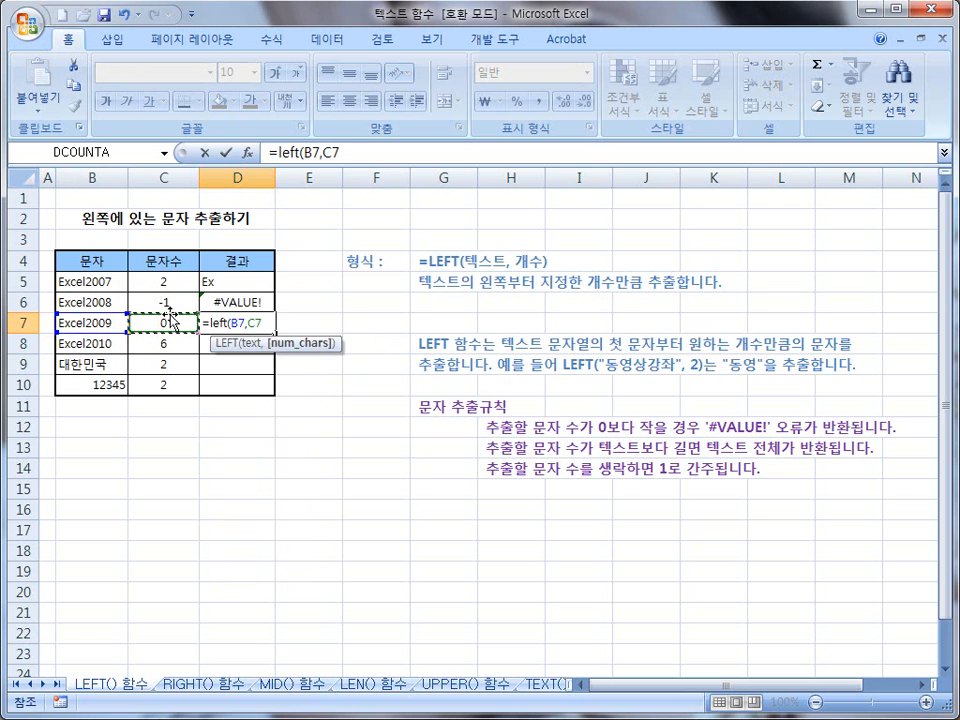
{"action": "type", "text": ")"}
{"action": "key", "text": "Return"}
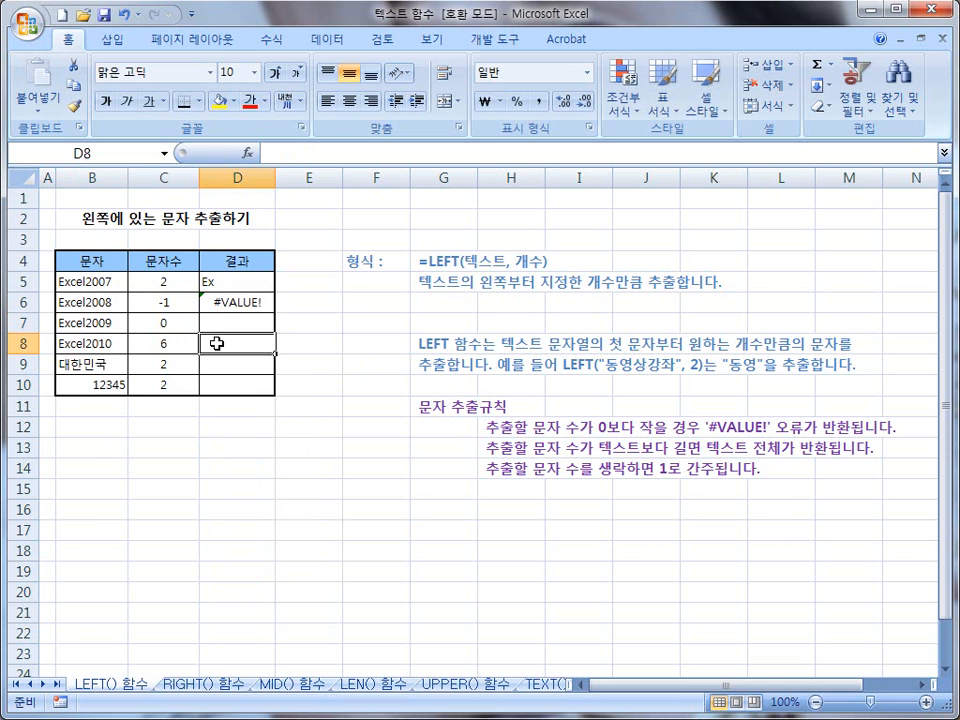
Step: Enter the formula =left(B8,C8) in cell D8 for the Excel2010 row
{"action": "type", "text": "="}
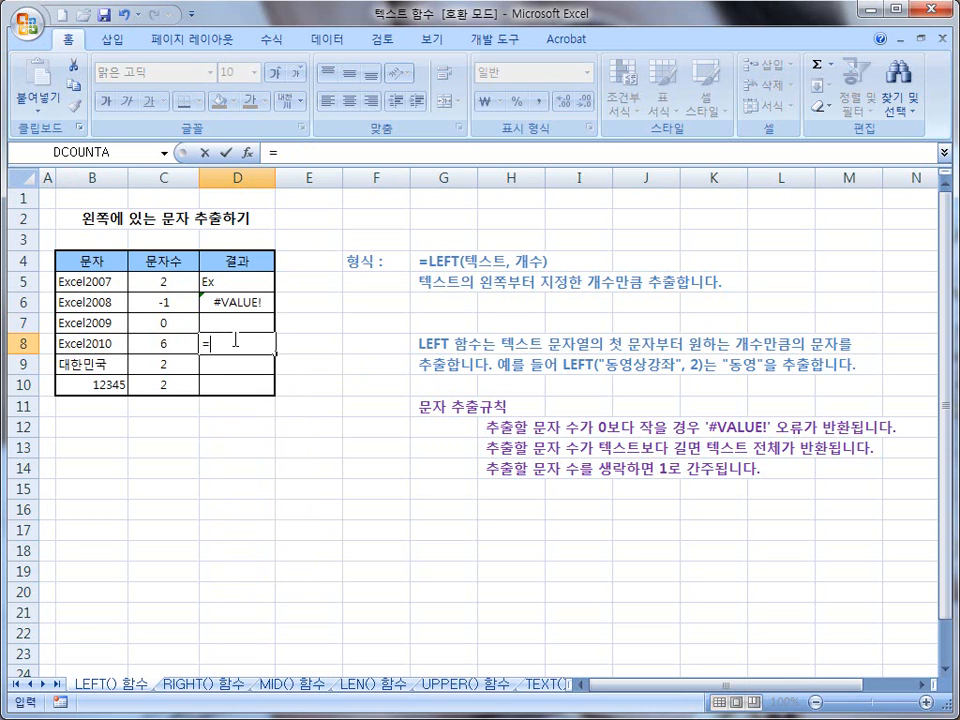
{"action": "type", "text": "left("}
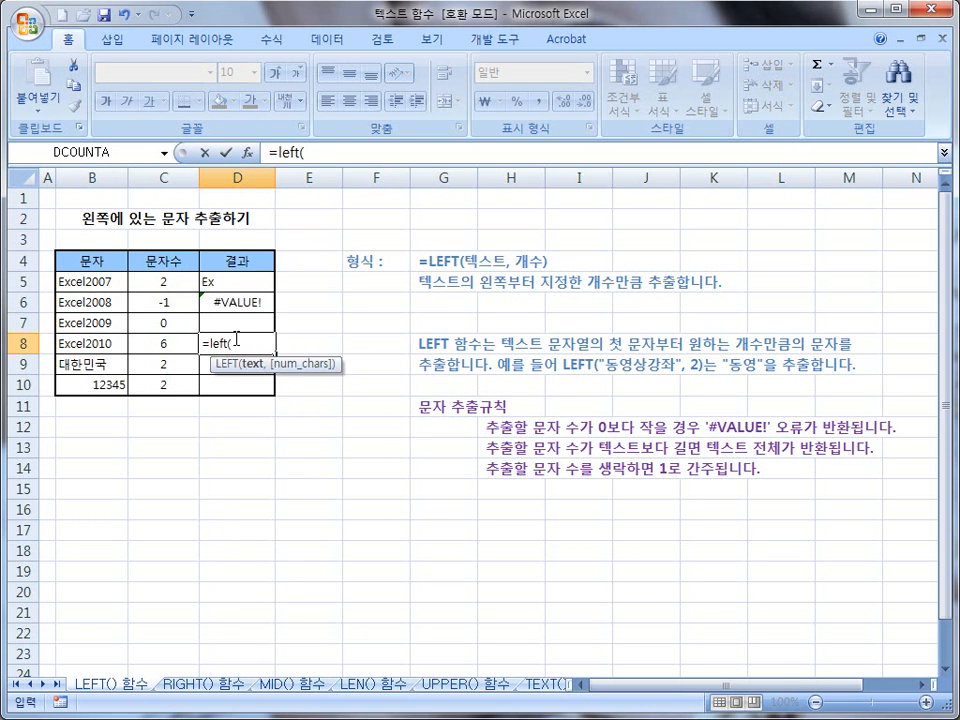
{"action": "left_click", "coordinate": [78, 343]}
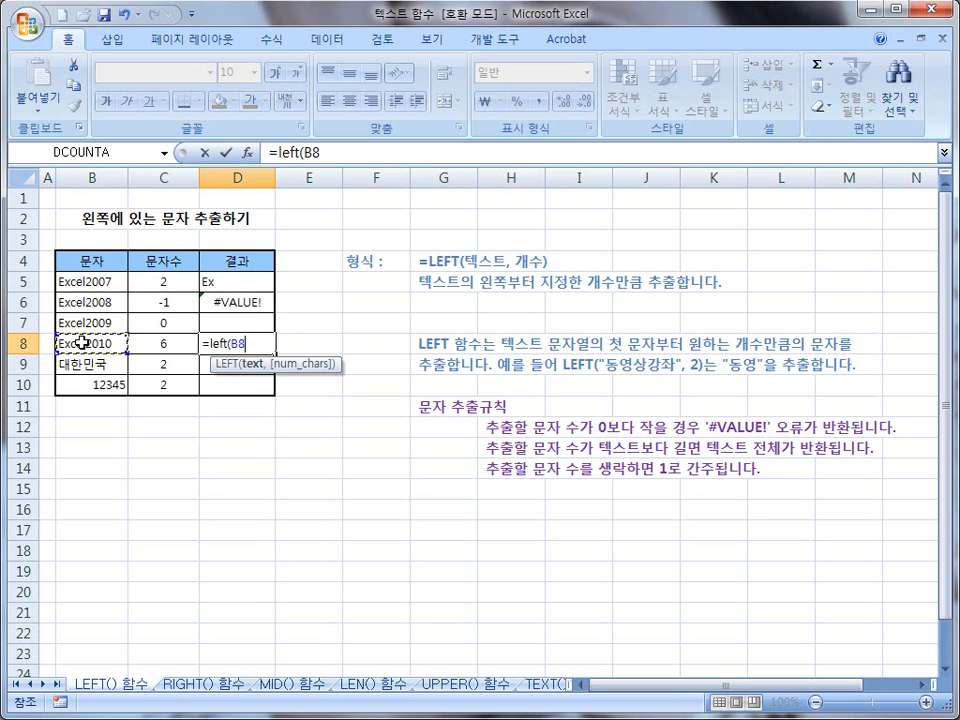
{"action": "type", "text": ","}
{"action": "left_click", "coordinate": [166, 345]}
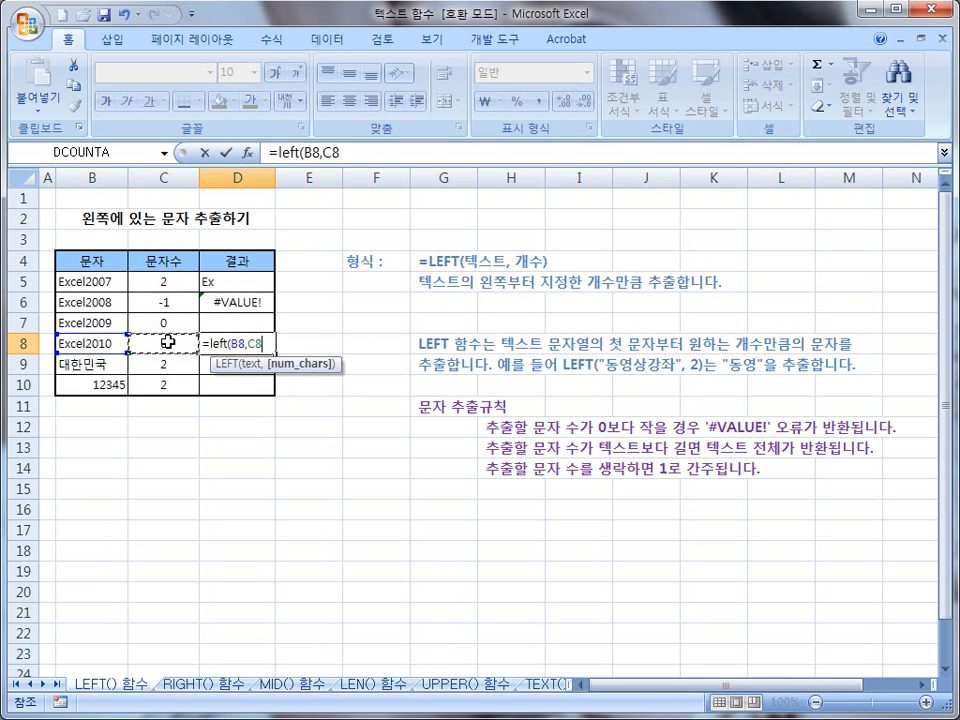
{"action": "type", "text": ")"}
{"action": "key", "text": "Return"}
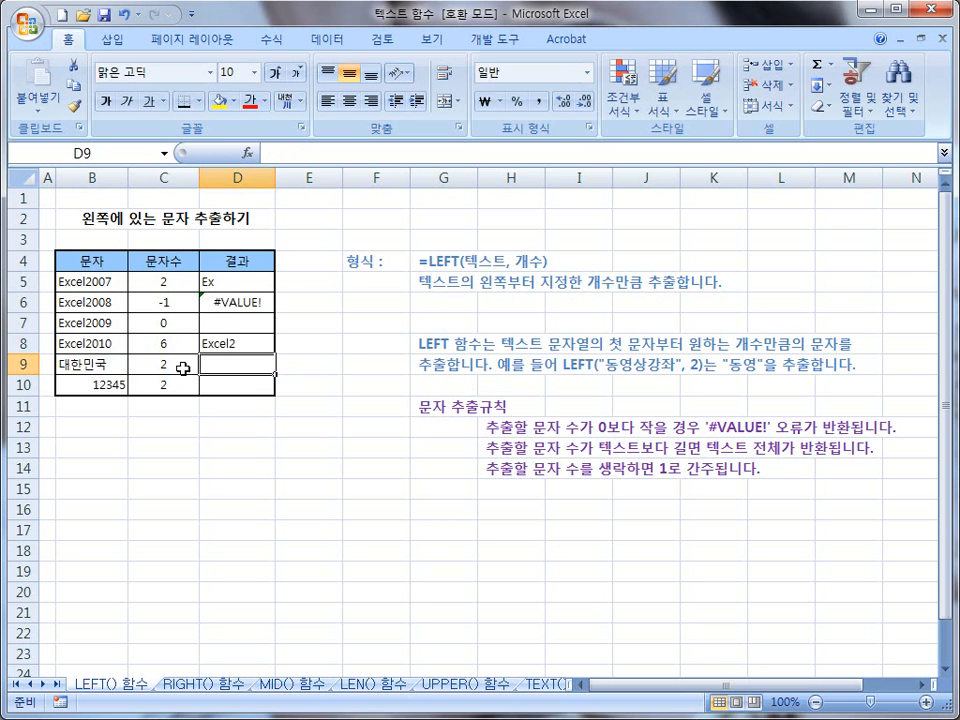
Step: Enter the formula =left(B9,C9) in cell D9 to extract the leading characters of 대한민국
{"action": "type", "text": "=le"}
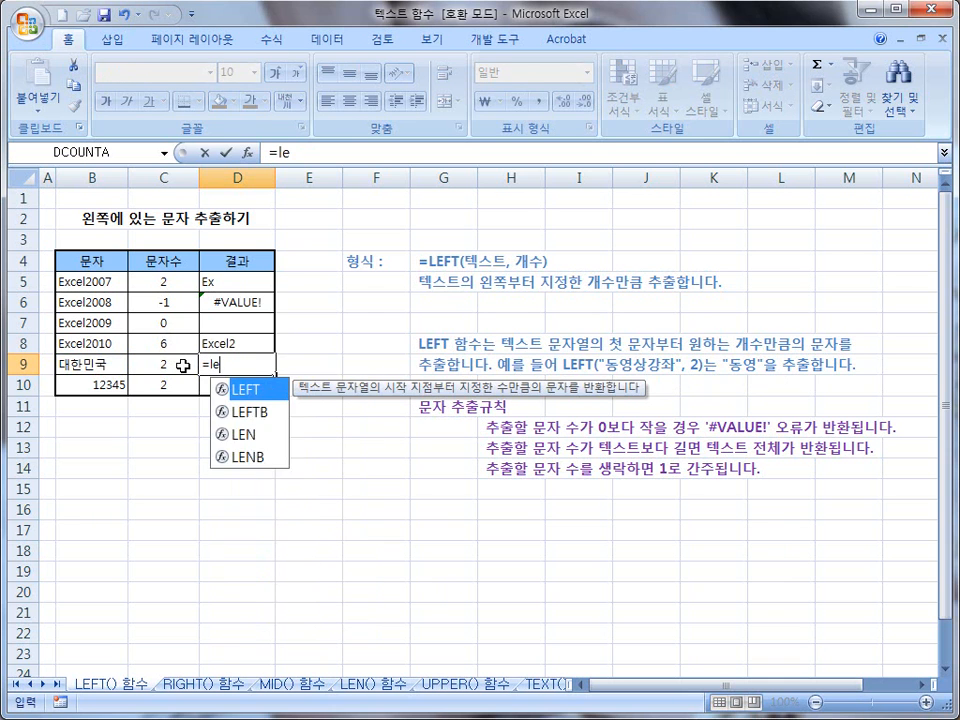
{"action": "type", "text": "ft("}
{"action": "left_click", "coordinate": [80, 362]}
{"action": "type", "text": ","}
{"action": "left_click", "coordinate": [180, 362]}
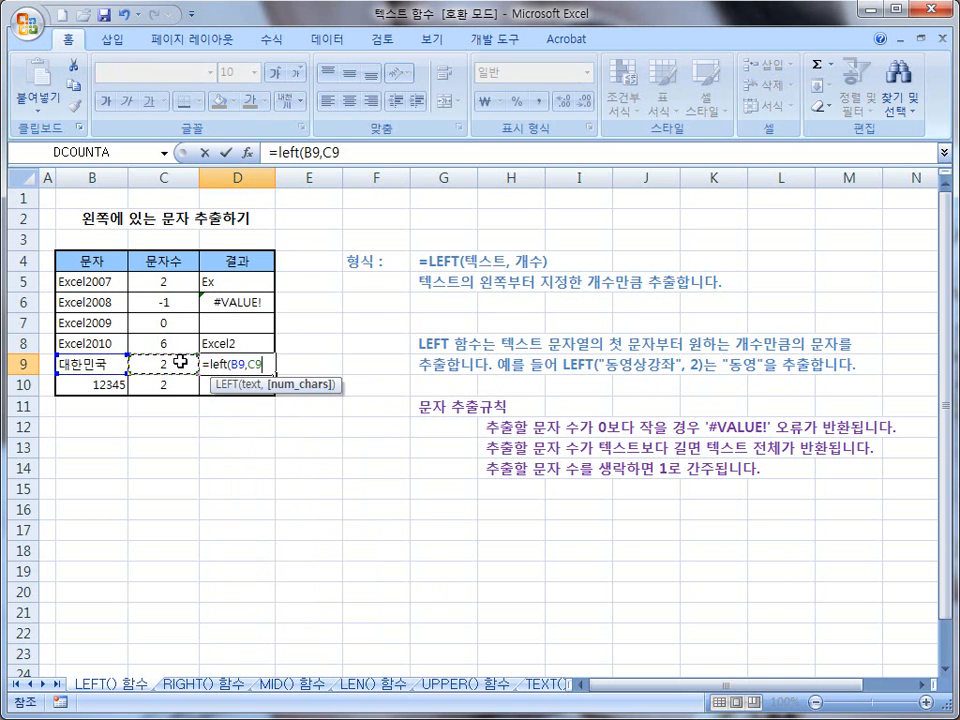
{"action": "type", "text": ")"}
{"action": "key", "text": "Return"}
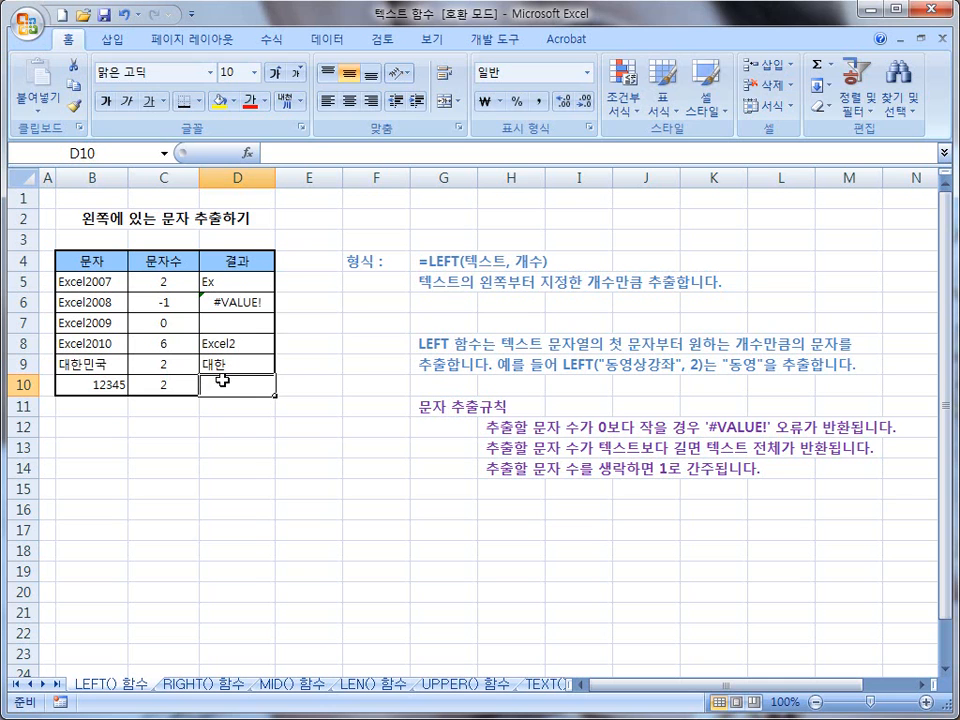
Step: Enter the formula =left(B10,C10) in cell D10 for the 12345 row
{"action": "type", "text": "=left("}
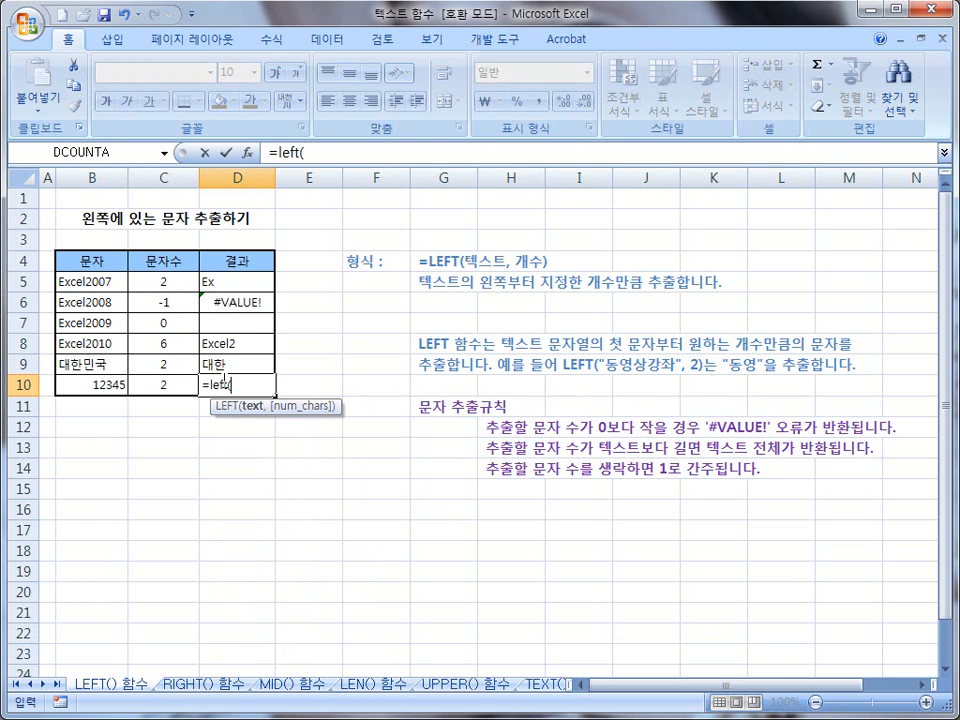
{"action": "left_click", "coordinate": [107, 386]}
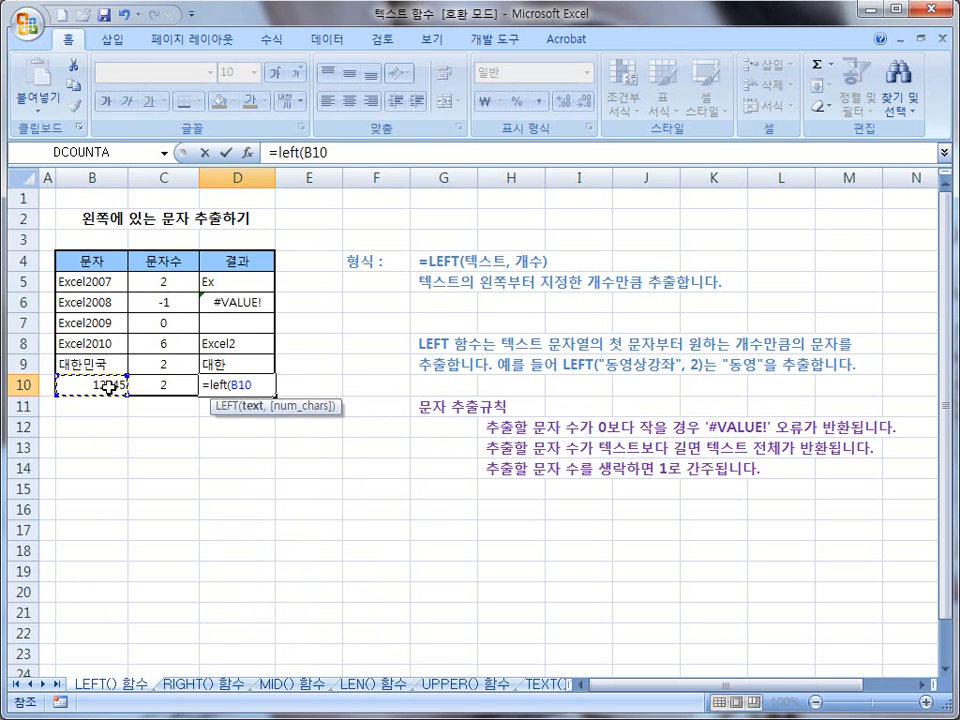
{"action": "type", "text": ","}
{"action": "left_click", "coordinate": [161, 389]}
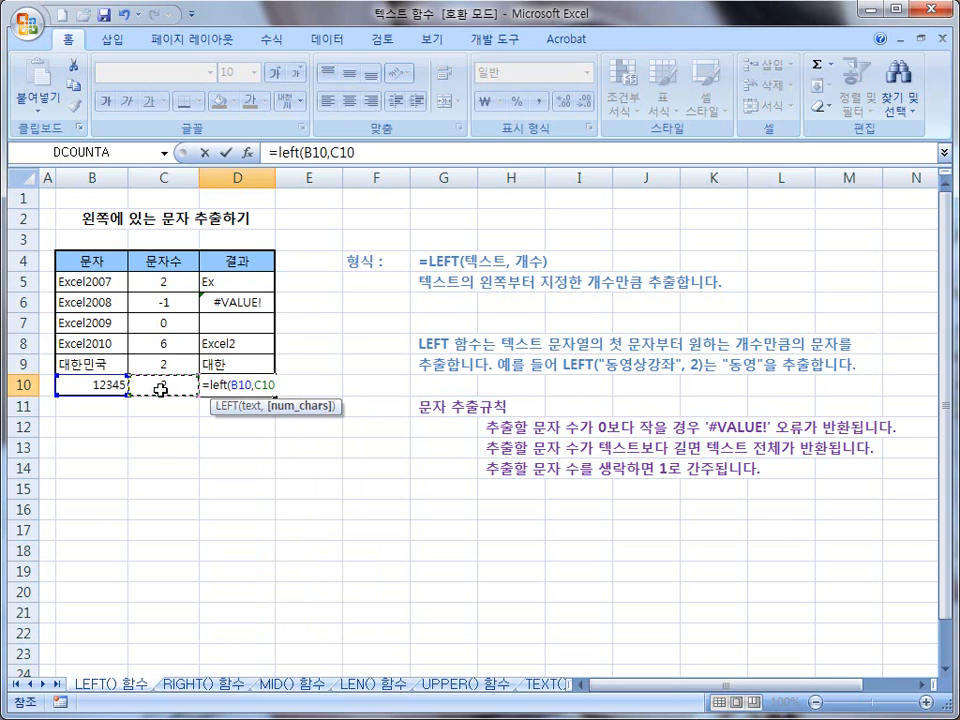
{"action": "type", "text": ")"}
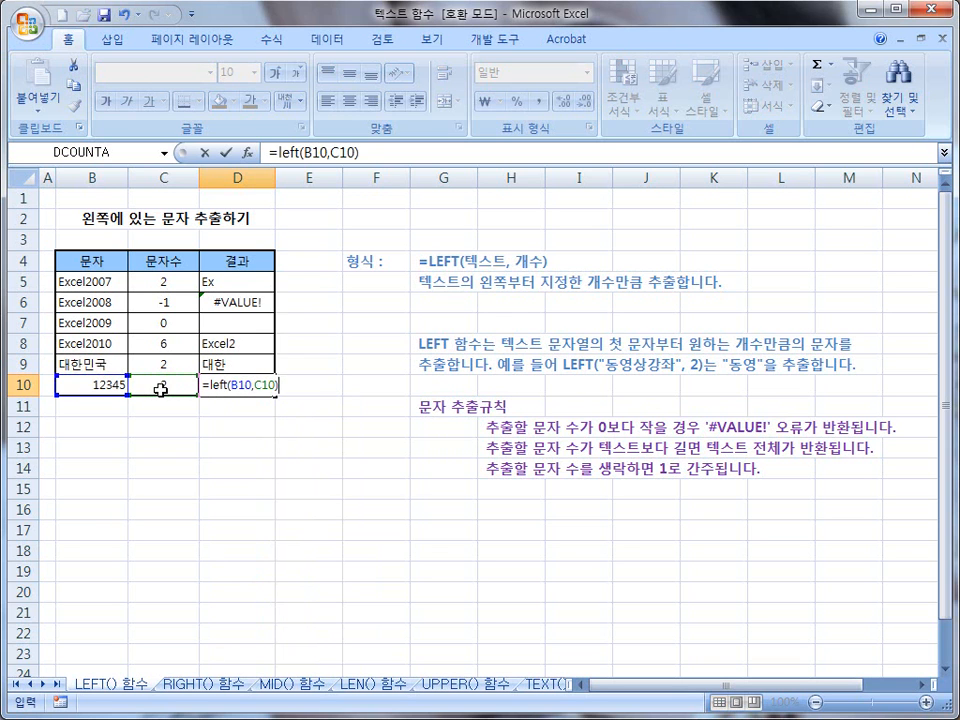
{"action": "key", "text": "Return"}
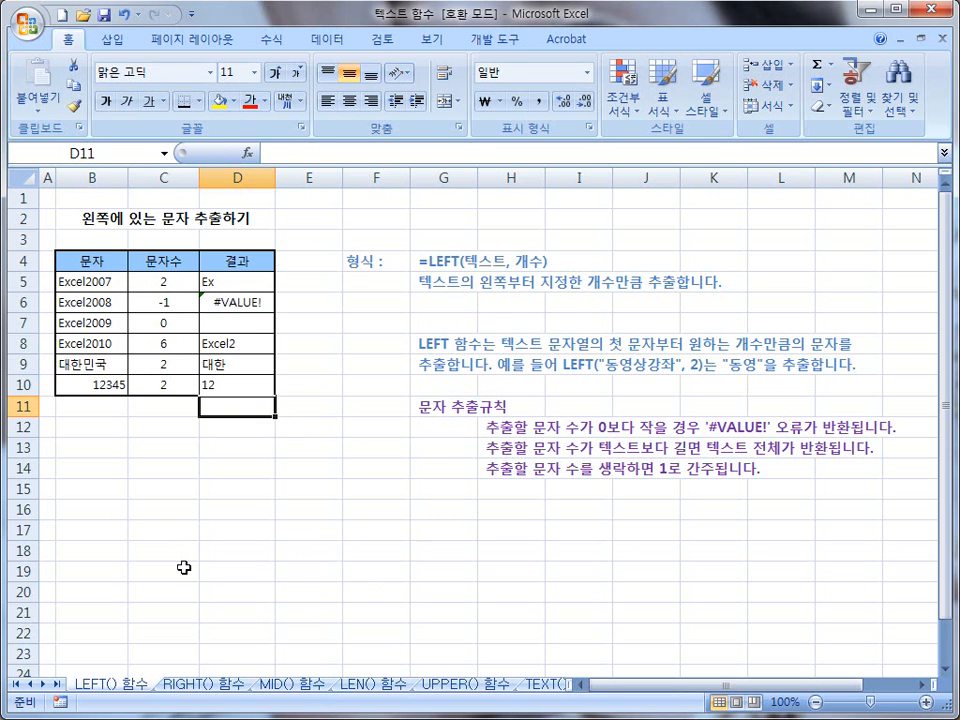
Step: On the RIGHT() 함수 sheet, enter the formula =right(B5,C5) in cell D5 for the Excel2007 row
{"action": "left_click", "coordinate": [204, 686]}
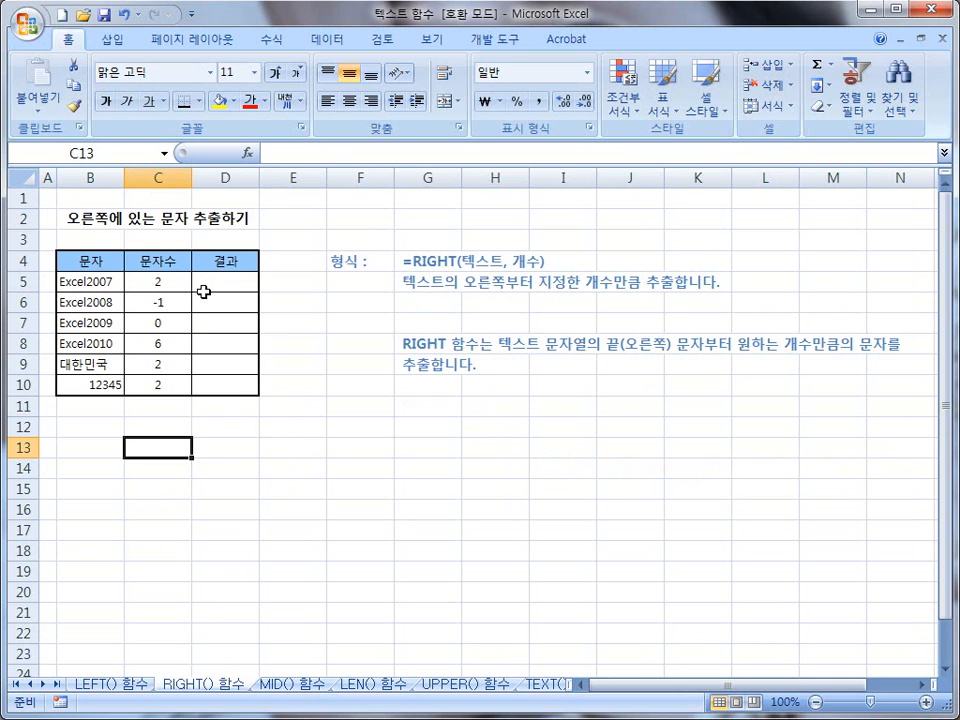
{"action": "left_click", "coordinate": [205, 285]}
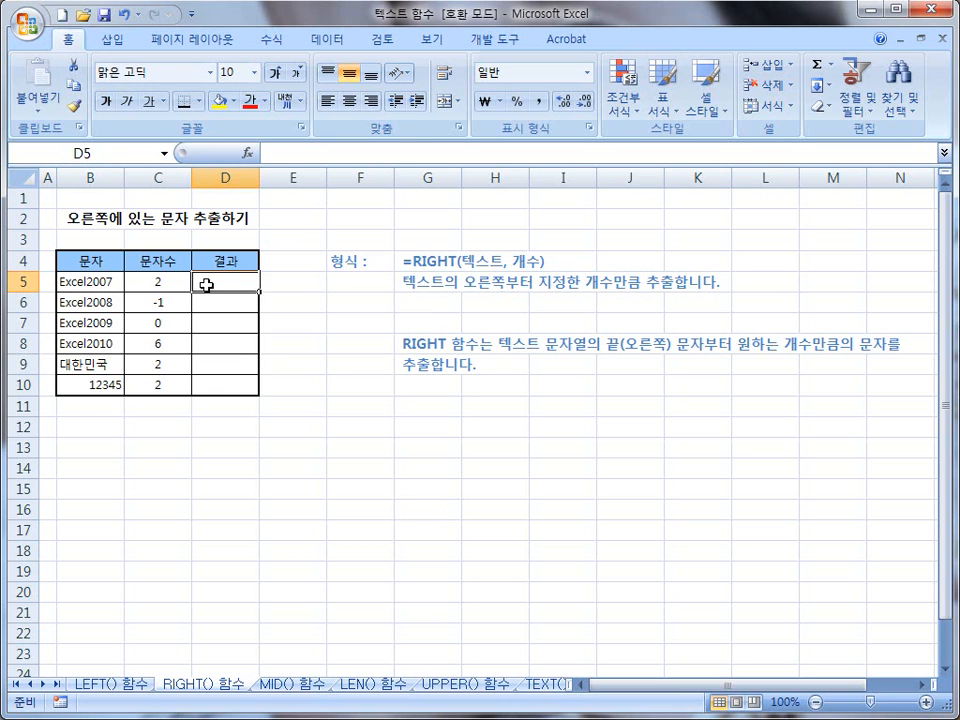
{"action": "type", "text": "=right("}
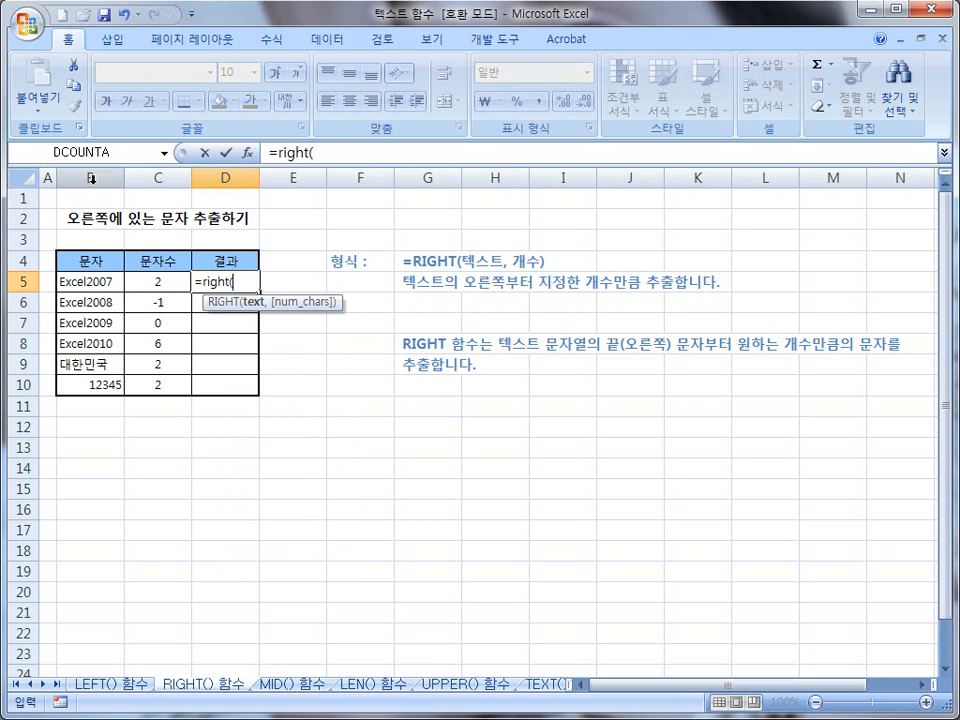
{"action": "left_click", "coordinate": [94, 284]}
{"action": "type", "text": ","}
{"action": "left_click", "coordinate": [157, 288]}
{"action": "type", "text": ")"}
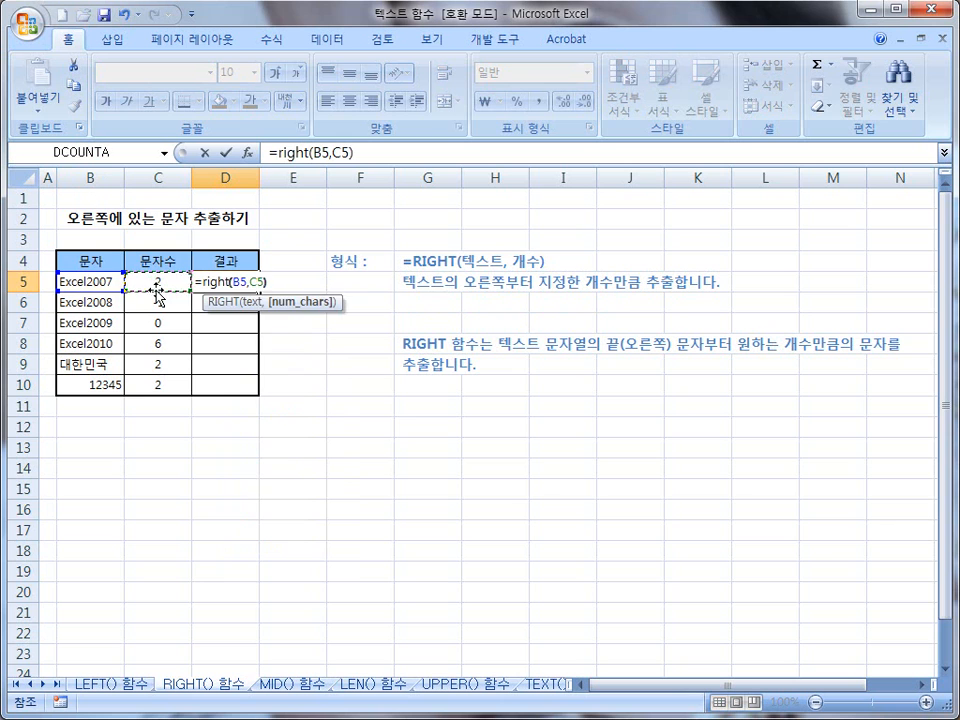
{"action": "key", "text": "Return"}
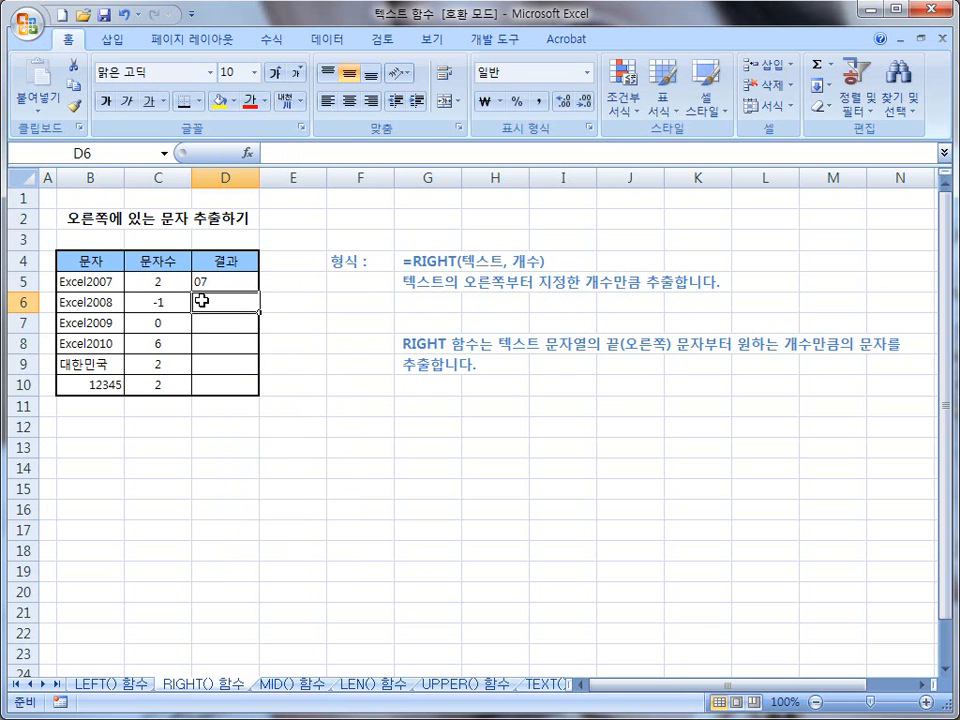
Step: Enter the formula =right(B6,C6) in cell D6 for the Excel2008 row
{"action": "type", "text": "="}
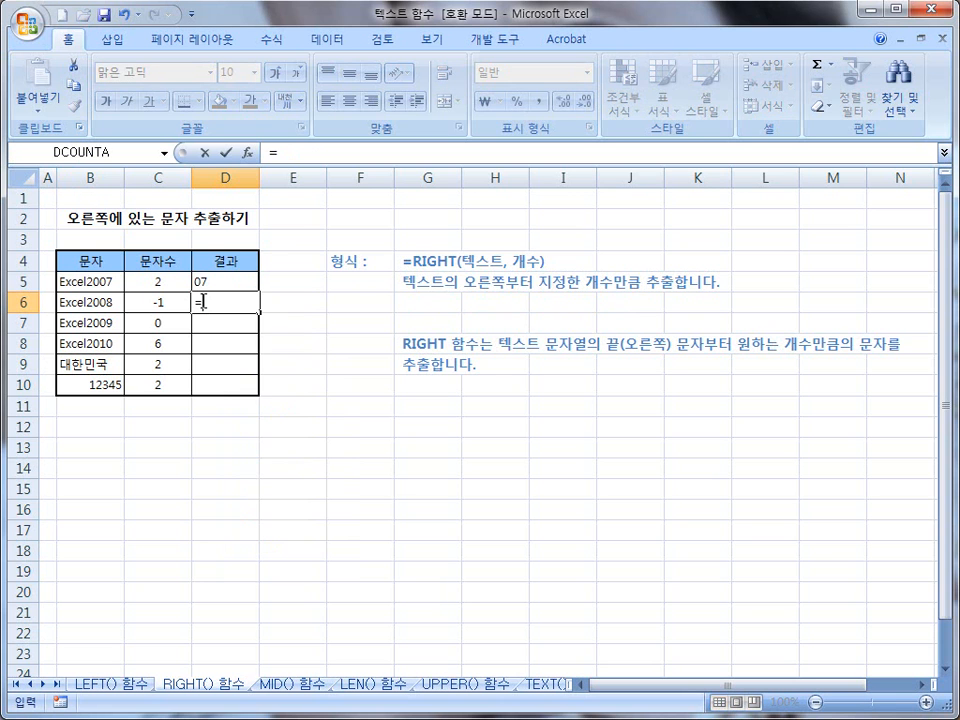
{"action": "type", "text": "r"}
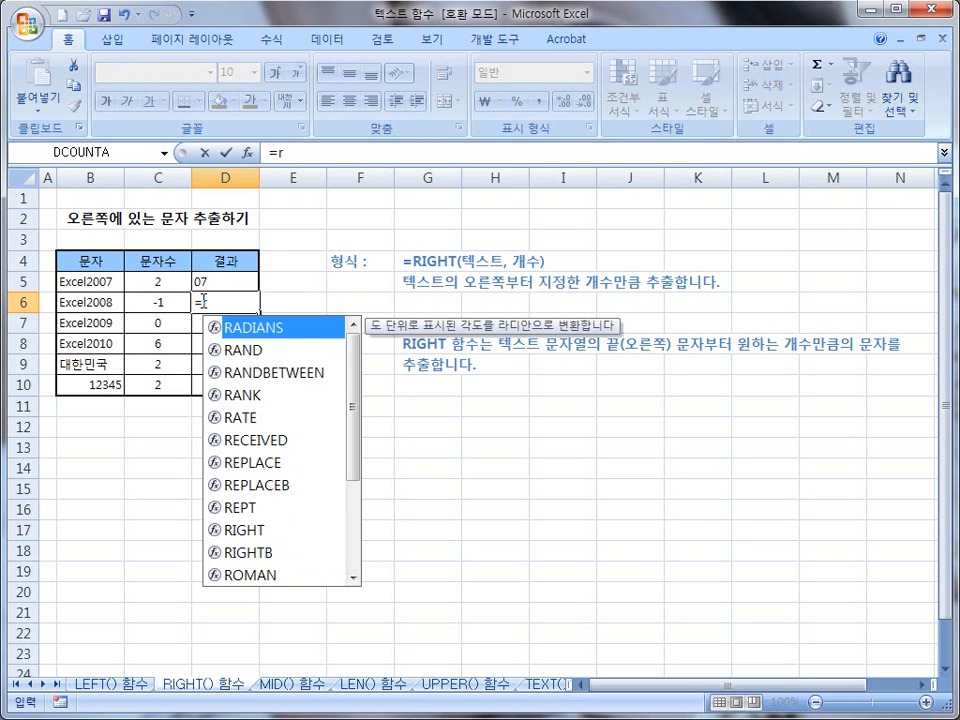
{"action": "type", "text": "ight("}
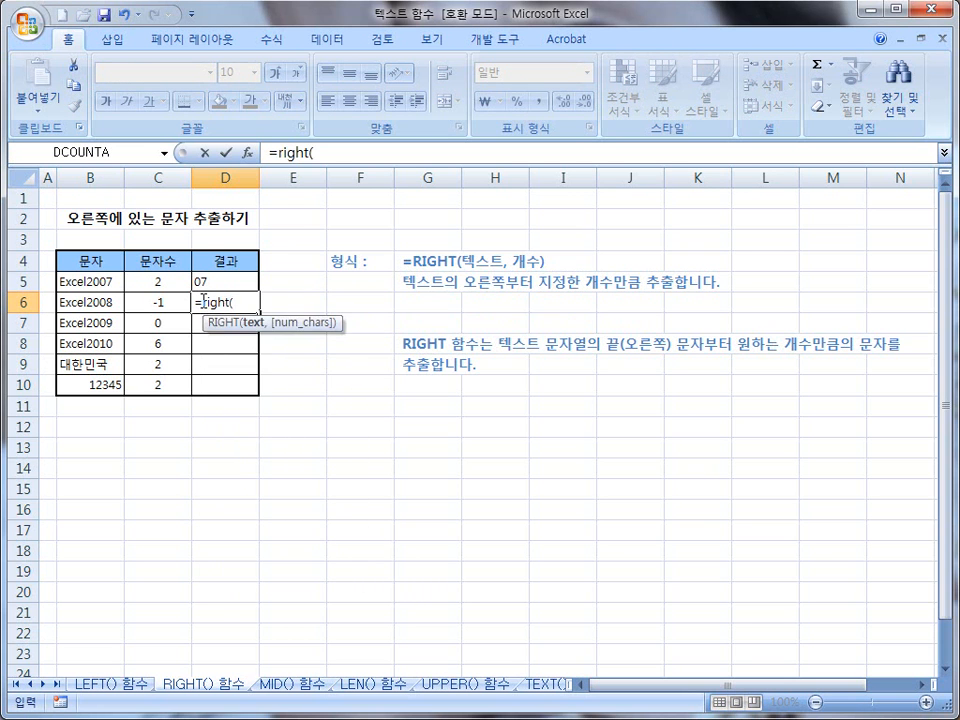
{"action": "left_click", "coordinate": [80, 305]}
{"action": "type", "text": ","}
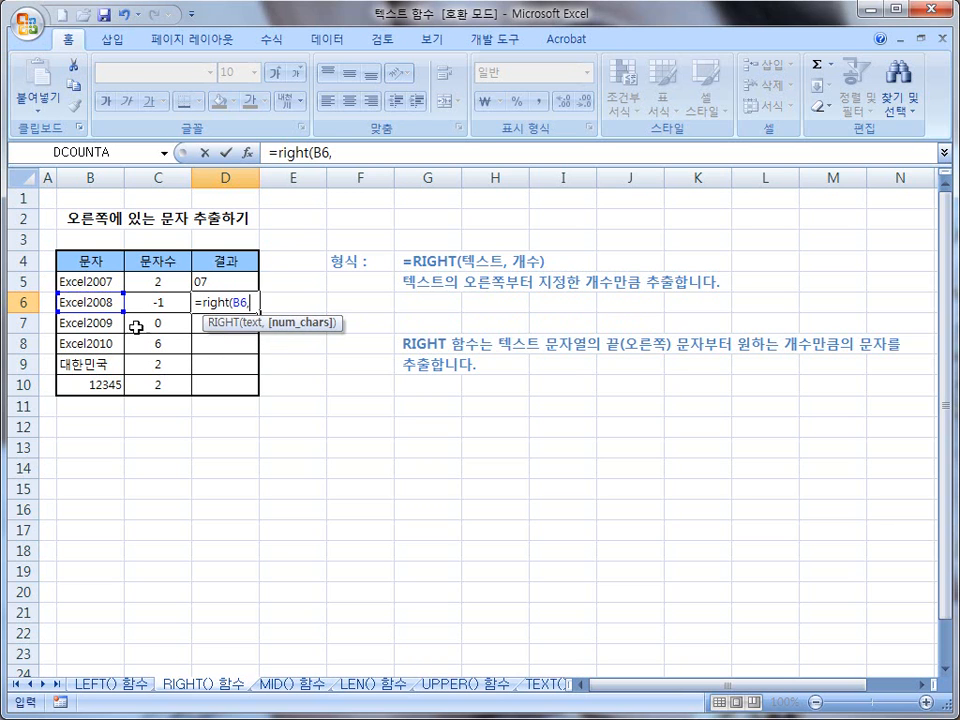
{"action": "left_click", "coordinate": [155, 304]}
{"action": "type", "text": ")"}
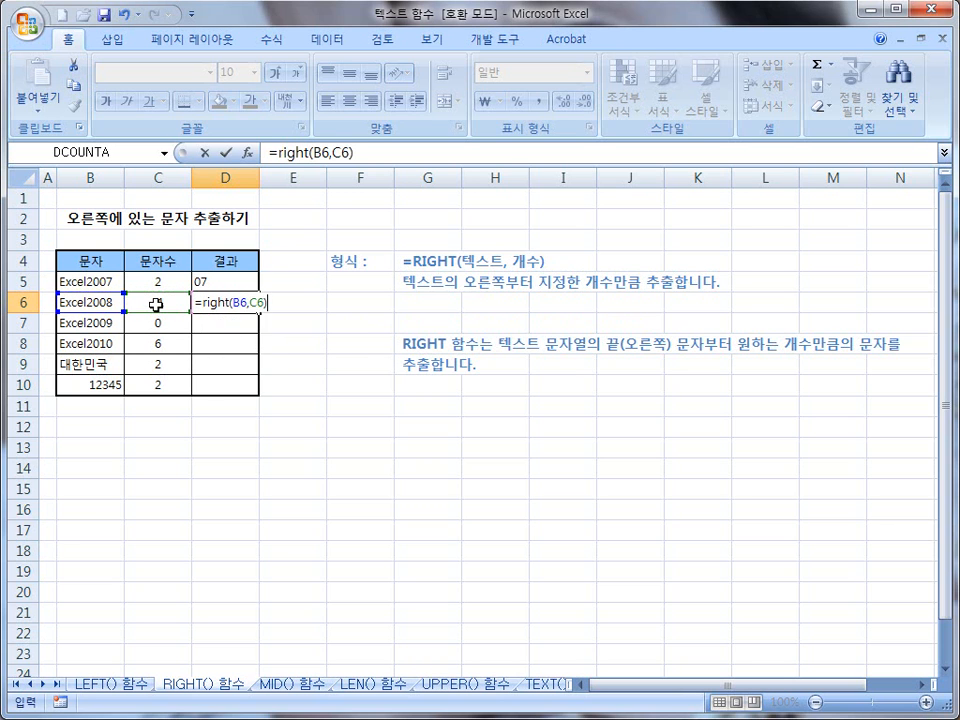
{"action": "key", "text": "Return"}
{"action": "left_click", "coordinate": [212, 343]}
{"action": "left_click", "coordinate": [212, 364]}
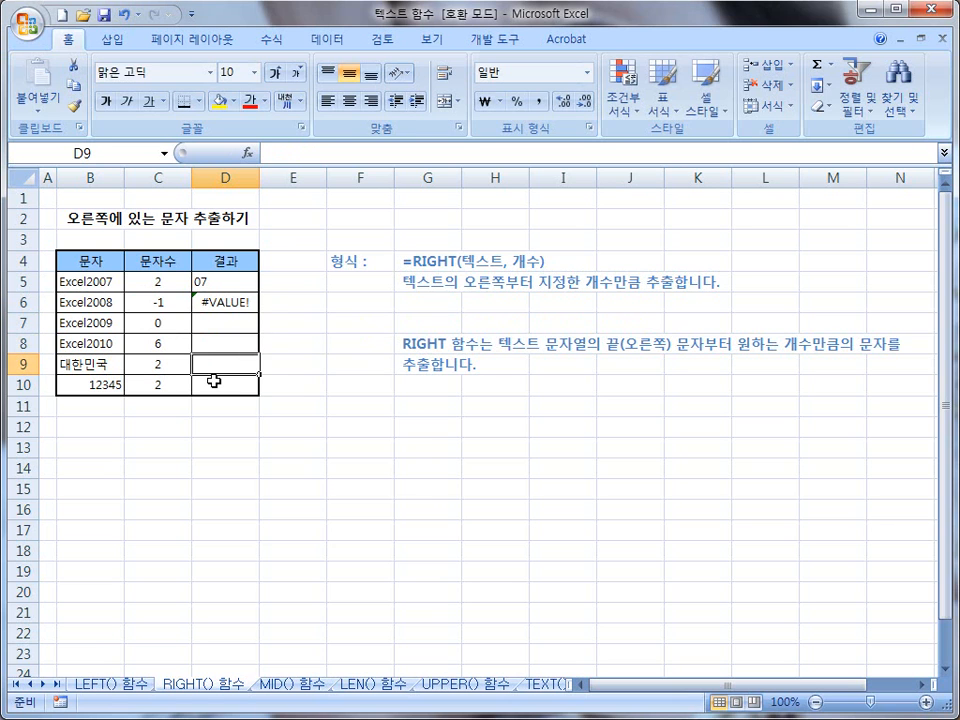
{"action": "left_click", "coordinate": [214, 322]}
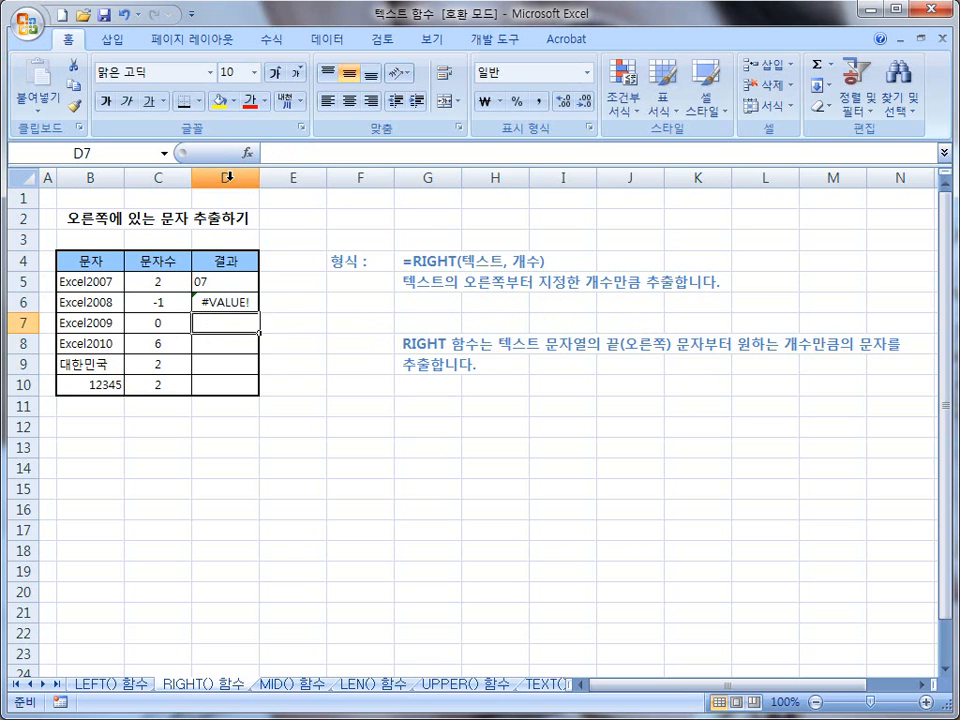
{"action": "left_click", "coordinate": [219, 343]}
{"action": "left_click", "coordinate": [214, 324]}
{"action": "left_click", "coordinate": [213, 348]}
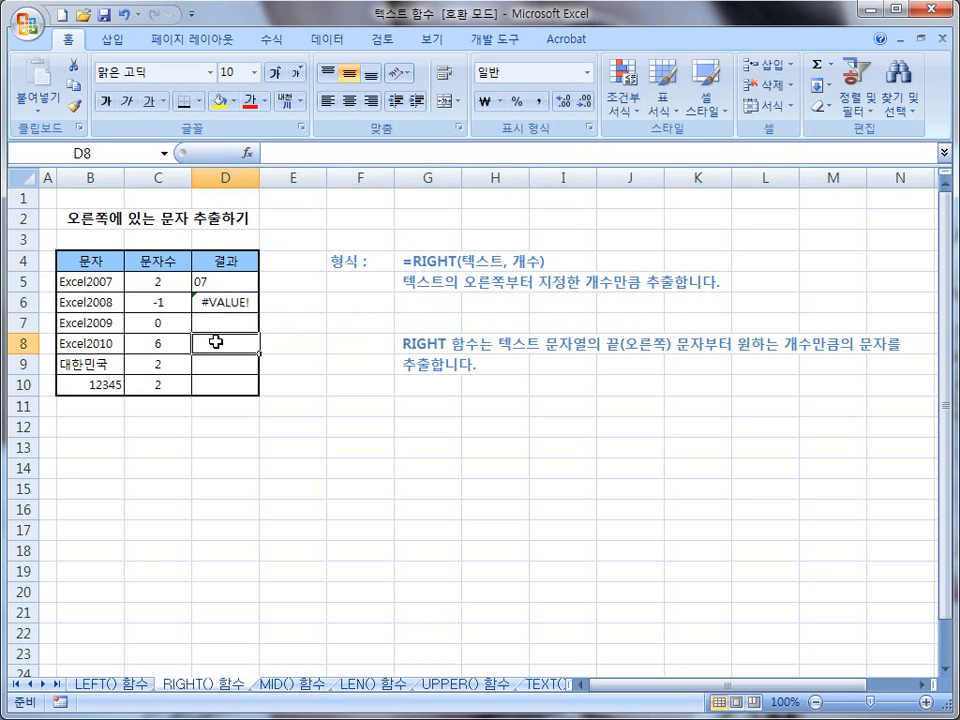
{"action": "left_click", "coordinate": [216, 322]}
{"action": "left_click", "coordinate": [220, 349]}
Step: Enter the formula =right(B9,C9) in cell D9 to extract the trailing characters of 대한민국
{"action": "left_click", "coordinate": [216, 359]}
{"action": "type", "text": "="}
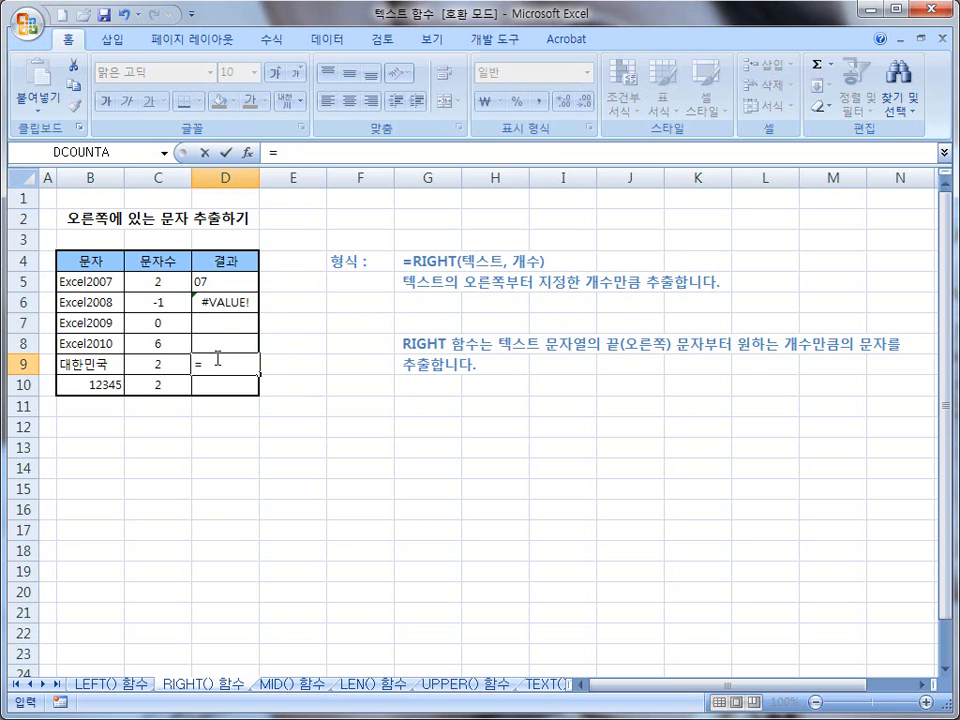
{"action": "type", "text": "lef"}
{"action": "key", "text": "BackSpace"}
{"action": "key", "text": "BackSpace"}
{"action": "key", "text": "BackSpace"}
{"action": "type", "text": "r9gh"}
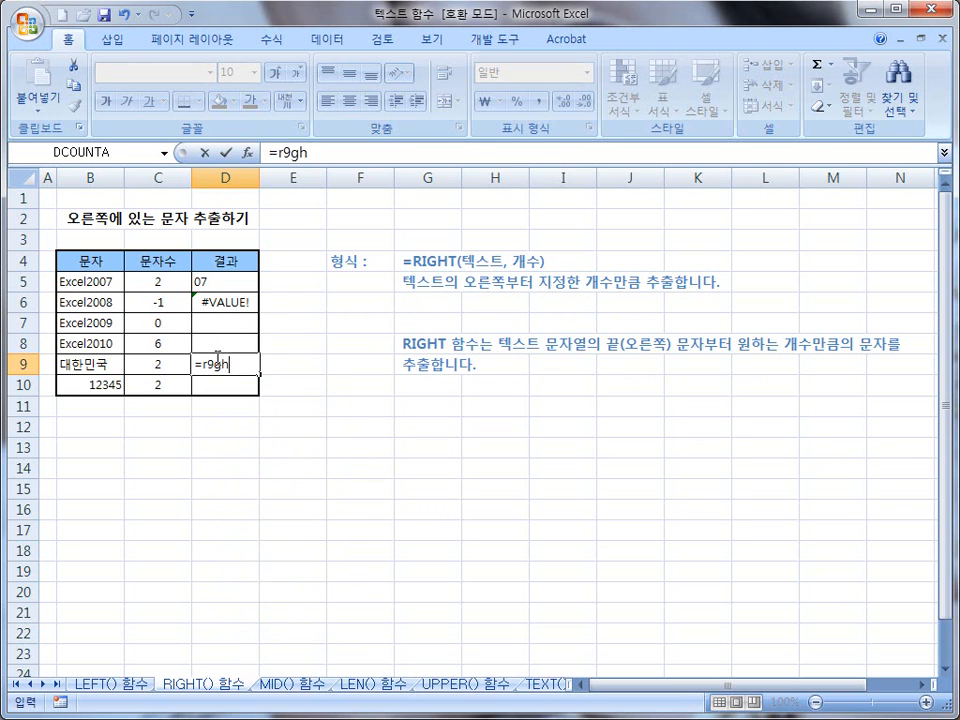
{"action": "key", "text": "BackSpace"}
{"action": "key", "text": "BackSpace"}
{"action": "type", "text": "ight"}
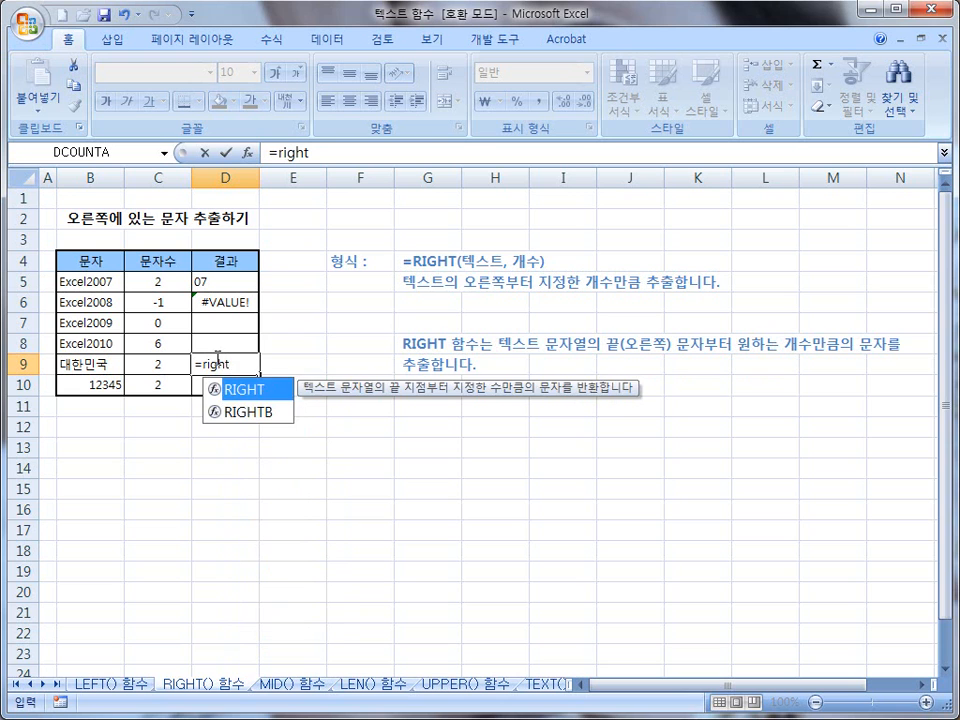
{"action": "type", "text": "("}
{"action": "left_click", "coordinate": [82, 364]}
{"action": "type", "text": ","}
{"action": "left_click", "coordinate": [158, 366]}
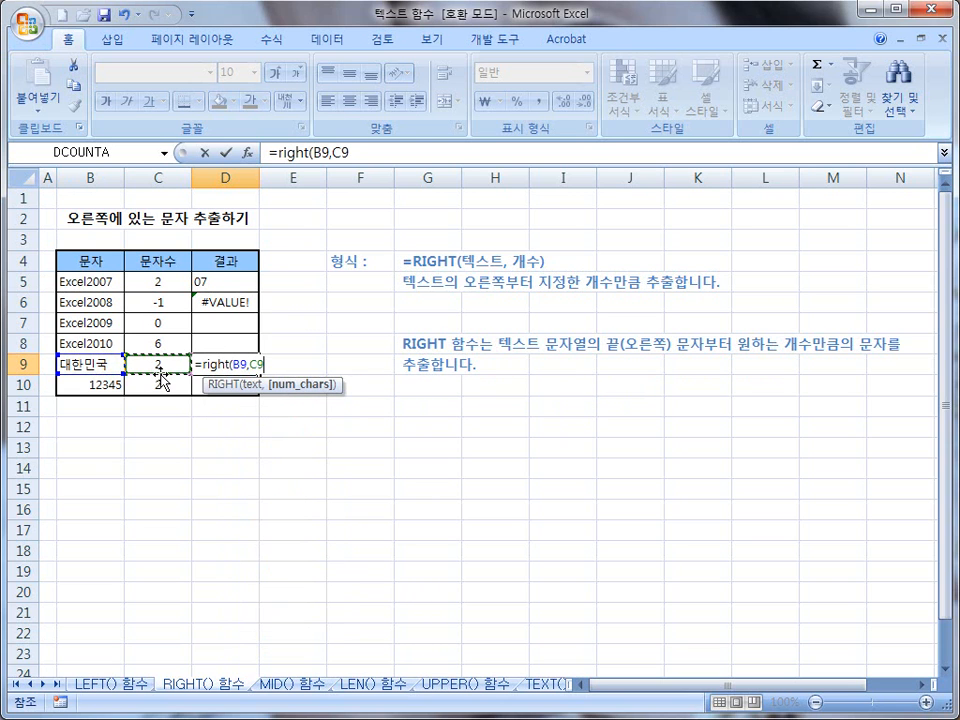
{"action": "type", "text": ")"}
{"action": "key", "text": "Return"}
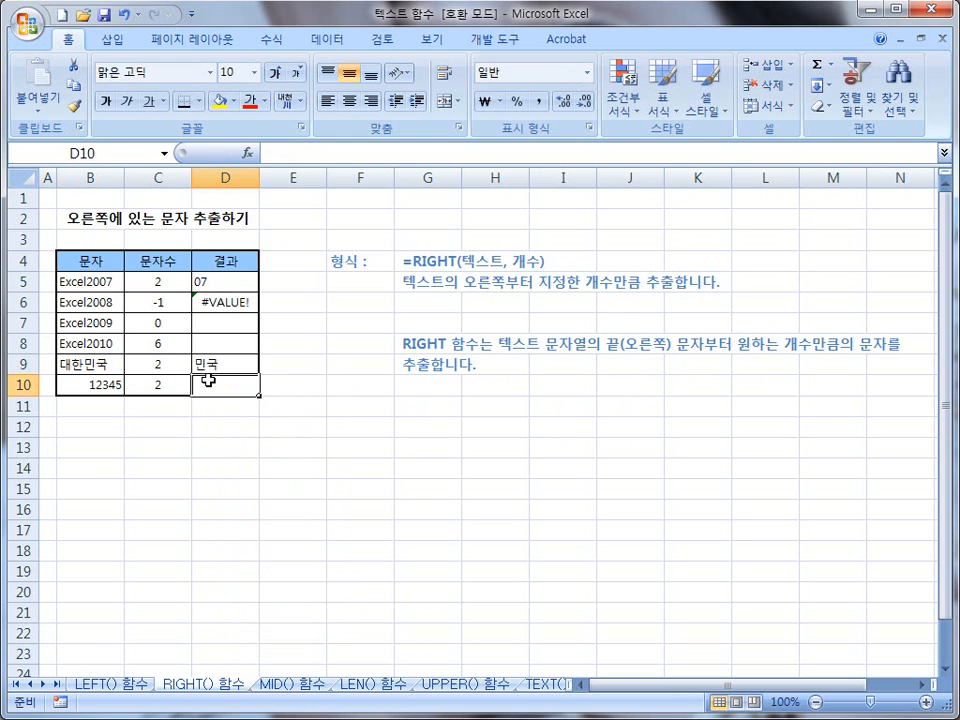
Step: Enter the formula =right(B10,2) in cell D10 to extract the last two characters of 12345
{"action": "type", "text": "="}
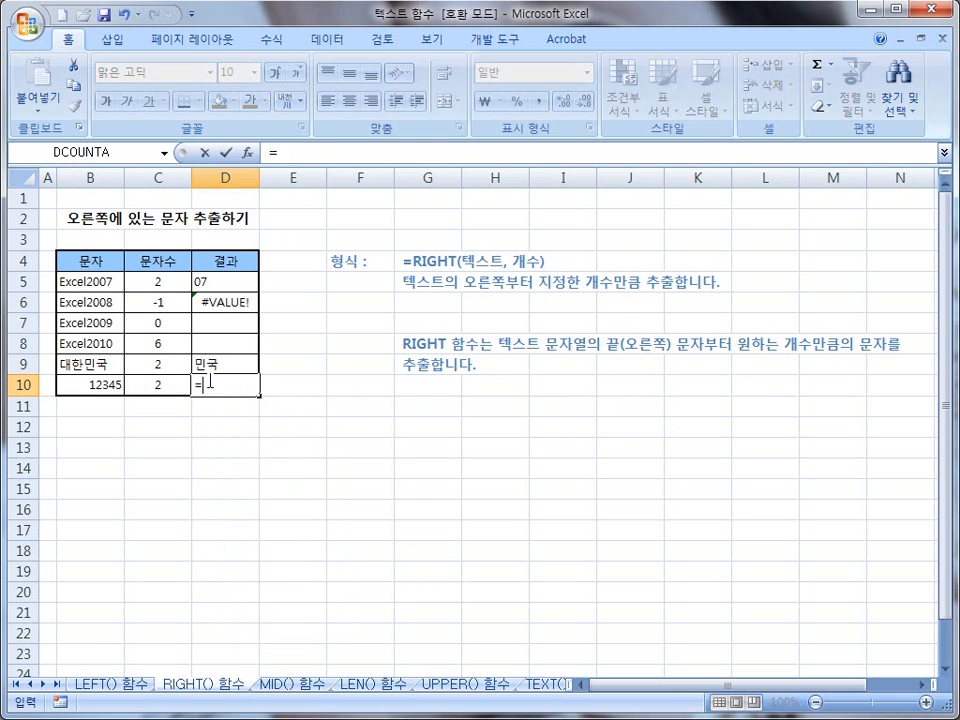
{"action": "type", "text": "right"}
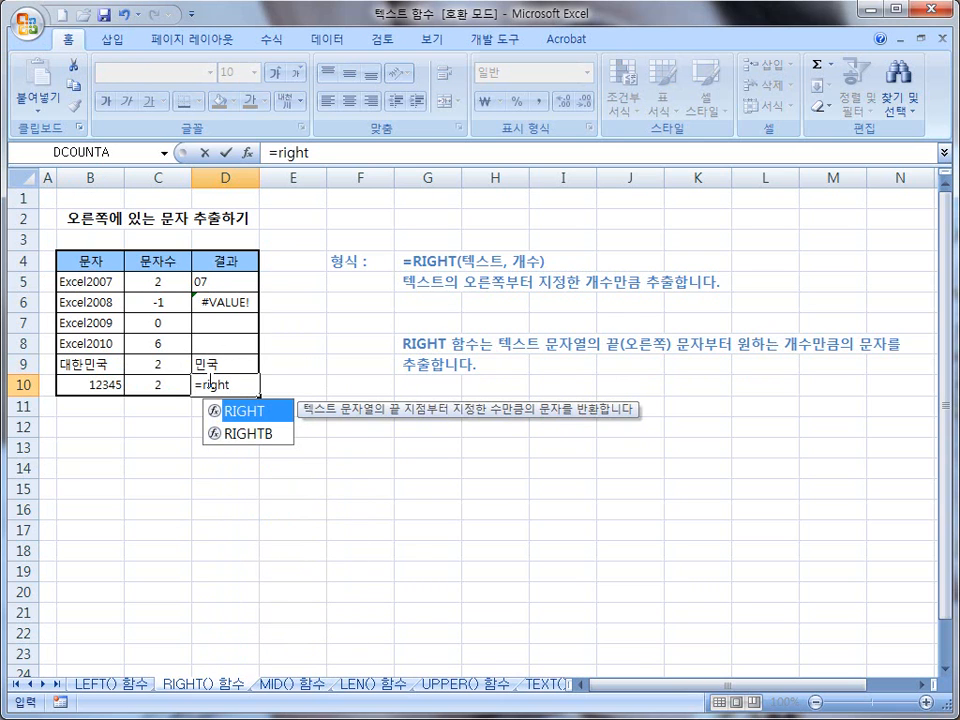
{"action": "type", "text": "("}
{"action": "left_click", "coordinate": [118, 386]}
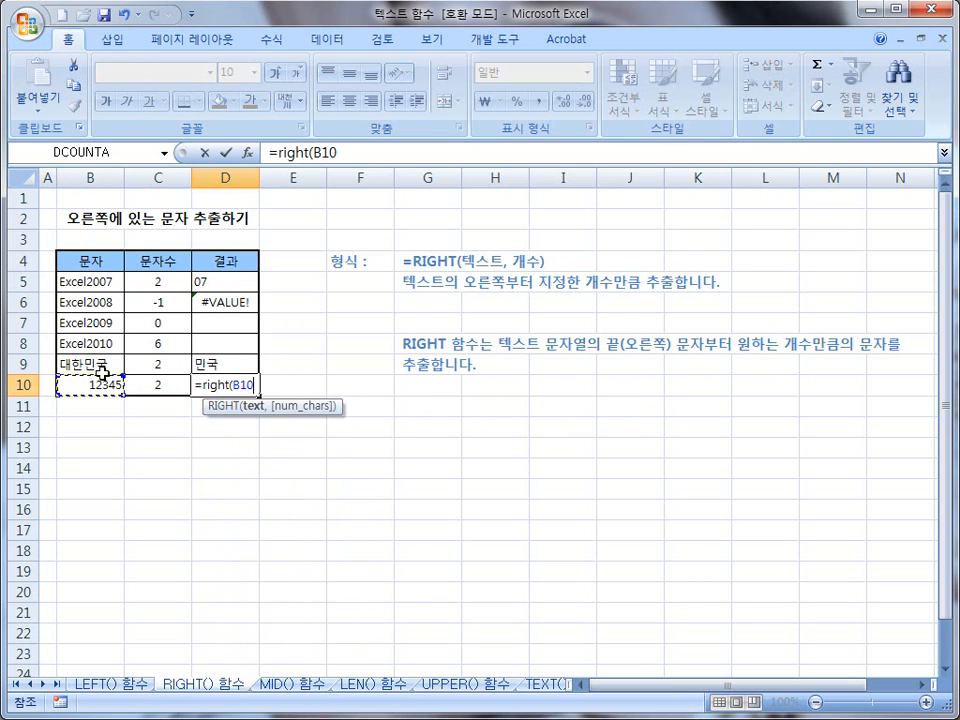
{"action": "type", "text": ",2"}
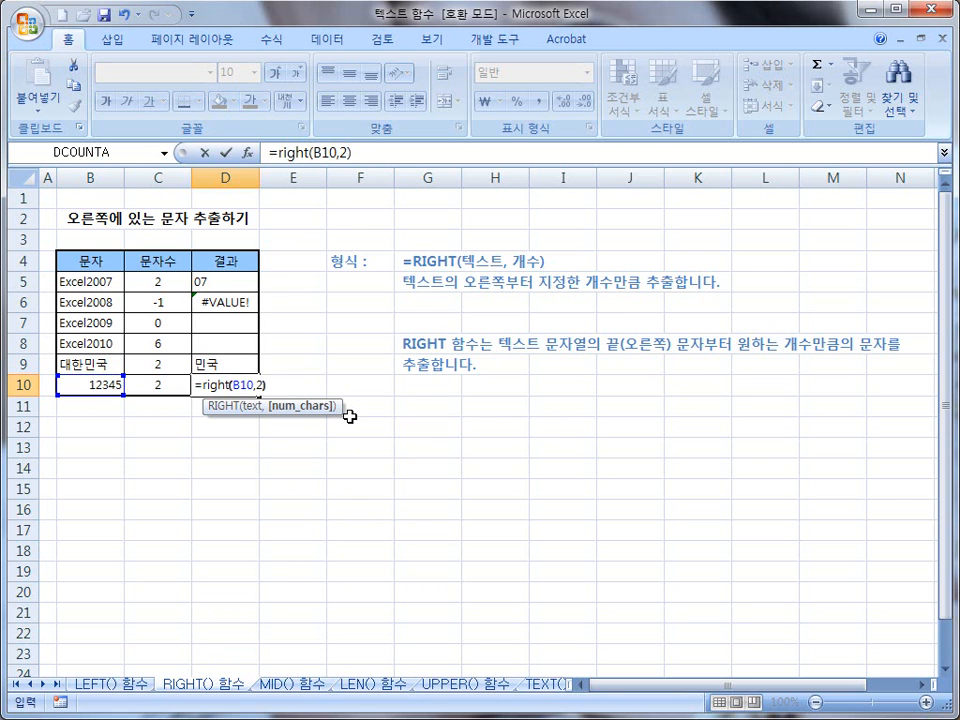
{"action": "type", "text": ")"}
{"action": "key", "text": "Return"}
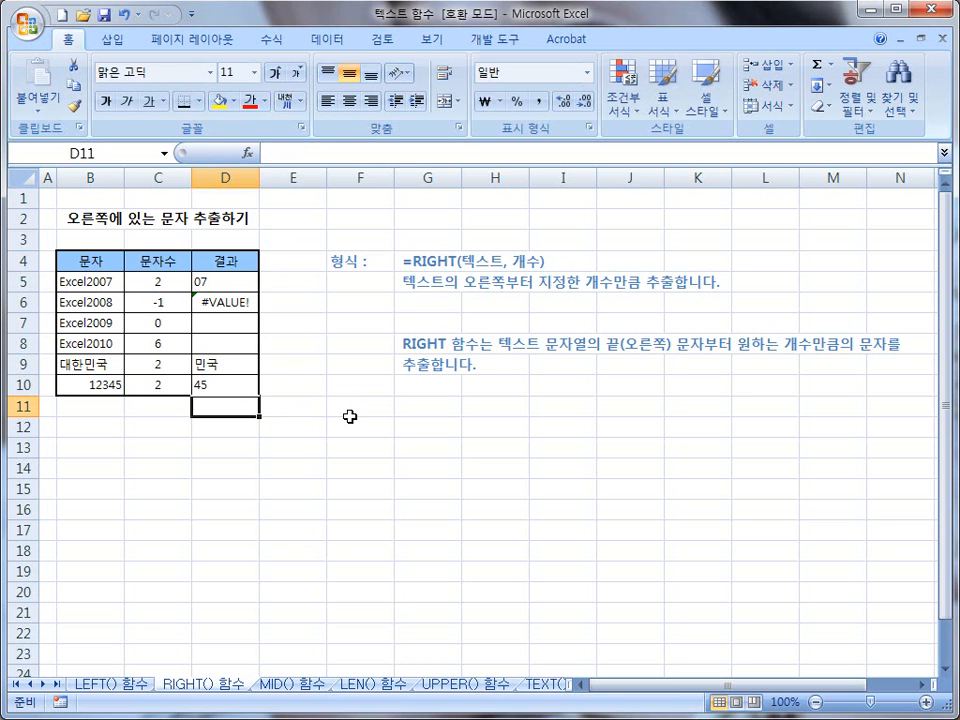
Step: Open the MID() 함수 sheet and examine the MID syntax line and the description of its arguments
{"action": "left_click", "coordinate": [287, 687]}
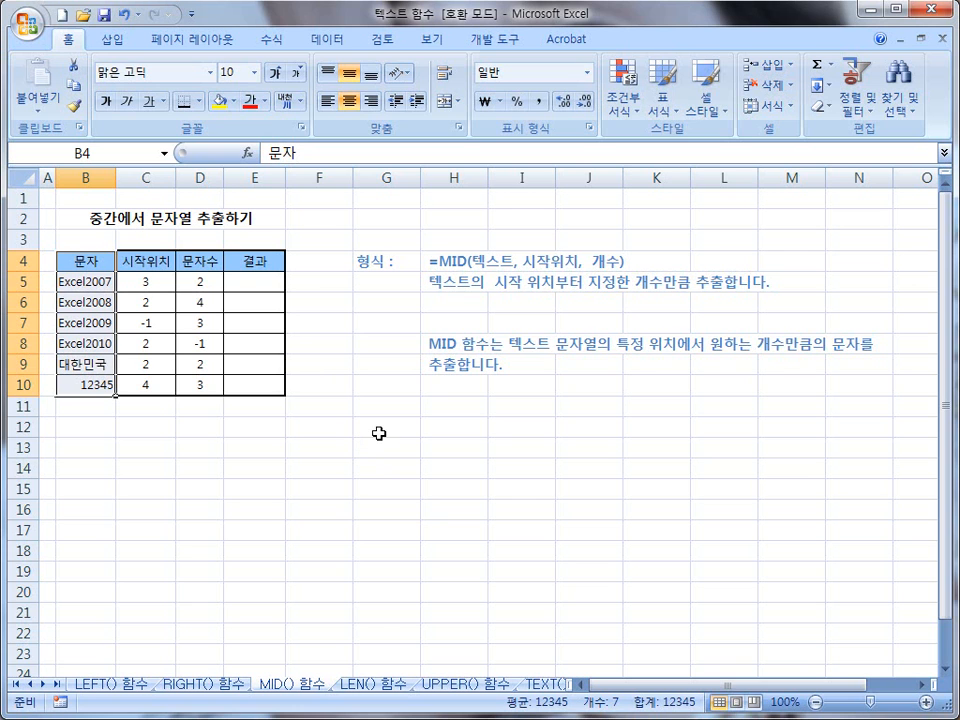
{"action": "mouse_move", "coordinate": [468, 269]}
{"action": "left_mouse_down"}
{"action": "mouse_move", "coordinate": [621, 269]}
{"action": "mouse_move", "coordinate": [621, 250]}
{"action": "mouse_move", "coordinate": [590, 268]}
{"action": "left_mouse_up"}
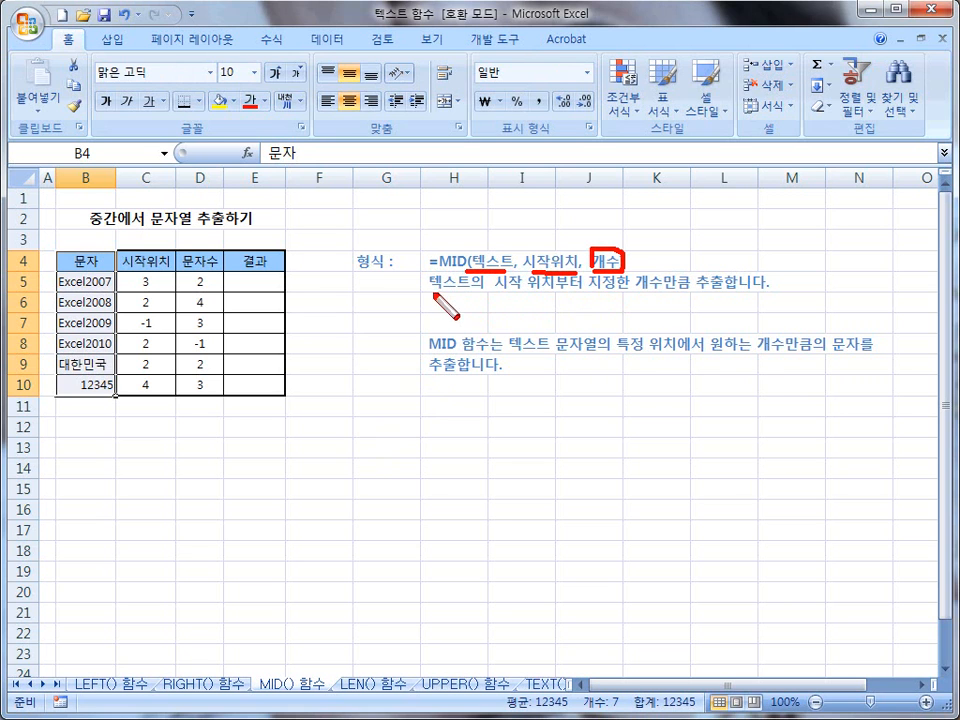
{"action": "left_click_drag", "start_coordinate": [428, 290], "coordinate": [755, 288]}
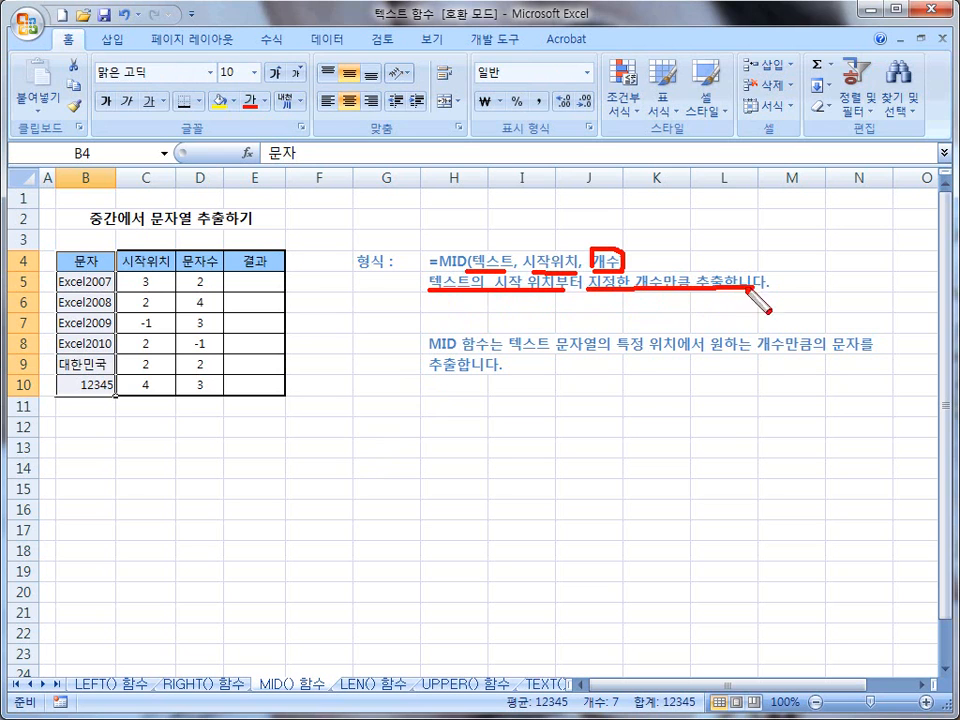
{"action": "mouse_move", "coordinate": [462, 280]}
{"action": "left_mouse_down"}
{"action": "mouse_move", "coordinate": [450, 243]}
{"action": "mouse_move", "coordinate": [463, 283]}
{"action": "left_mouse_up"}
{"action": "key", "text": "e"}
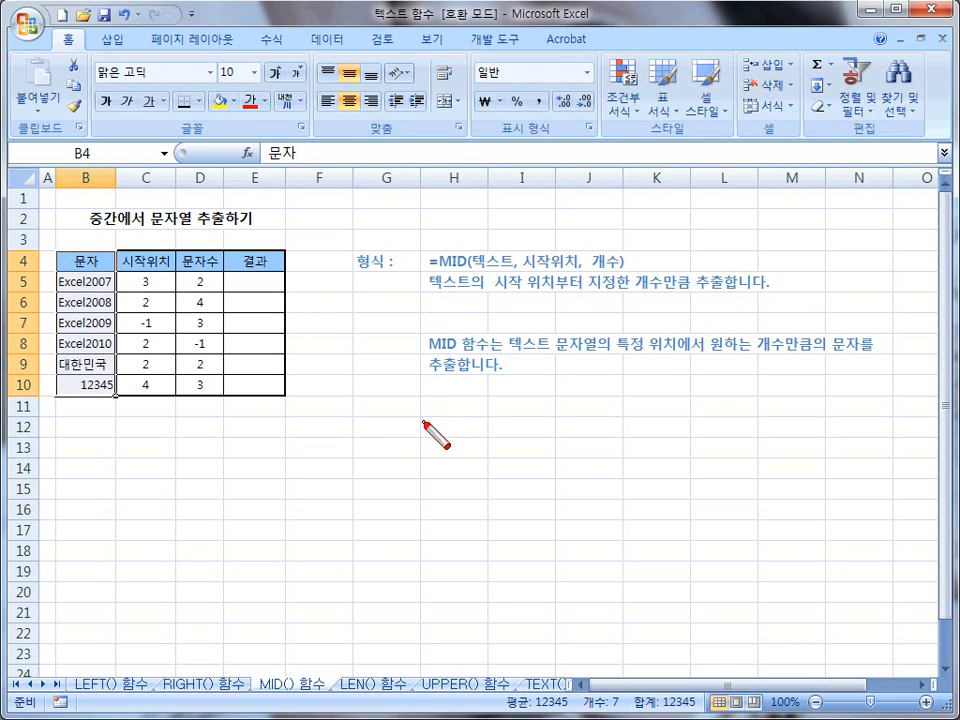
Step: Enter the formula =mid(B5,C5,D5) in cell E5 to extract the middle characters of Excel2007
{"action": "left_click", "coordinate": [241, 282]}
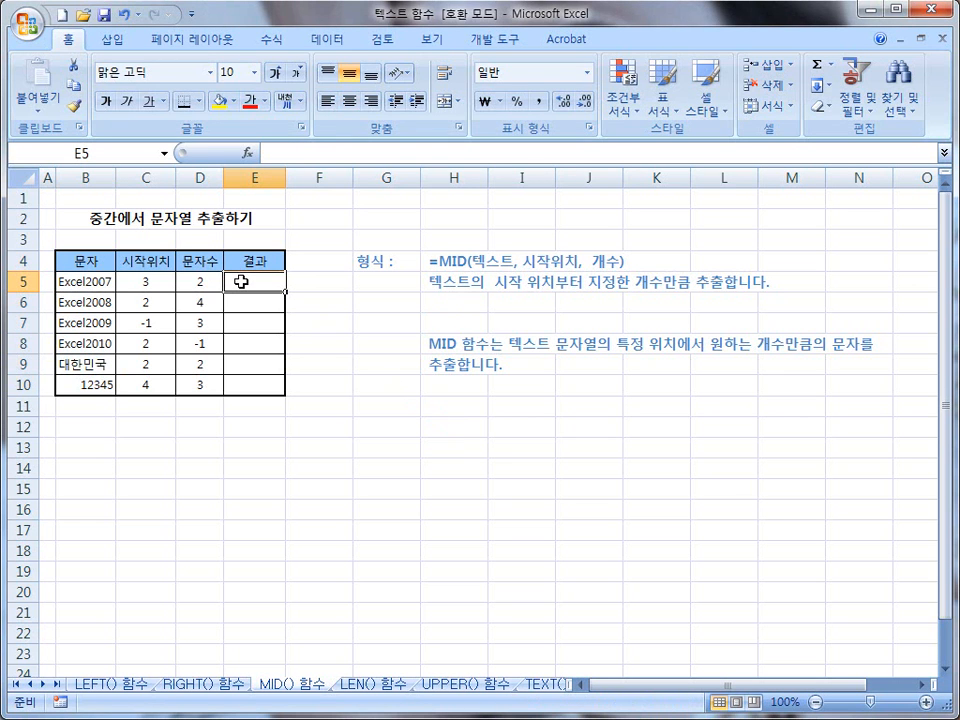
{"action": "type", "text": "="}
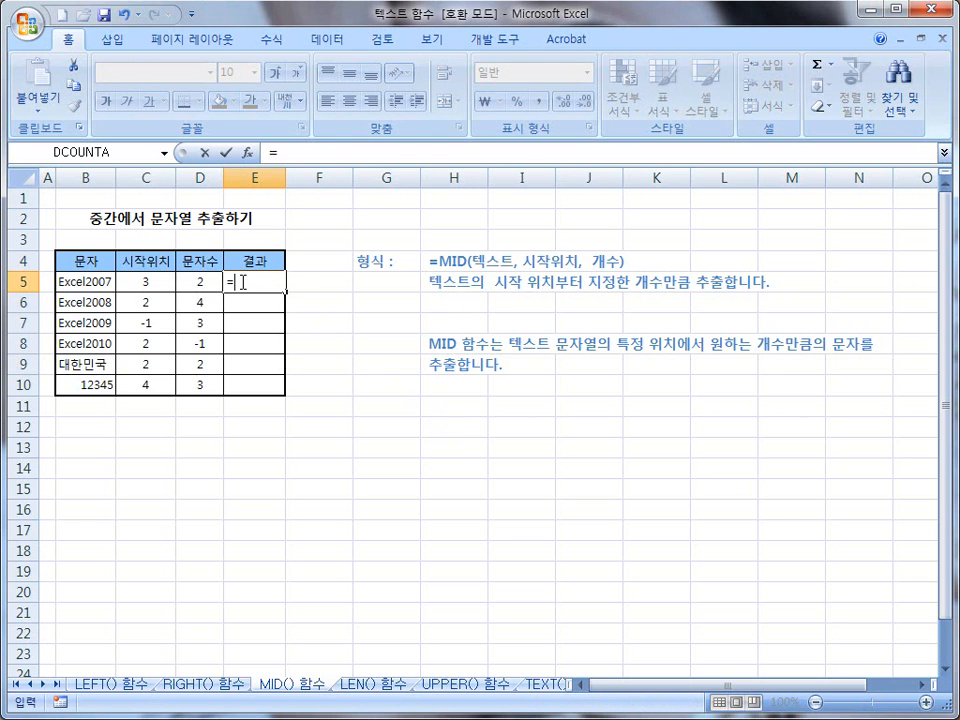
{"action": "type", "text": "mid("}
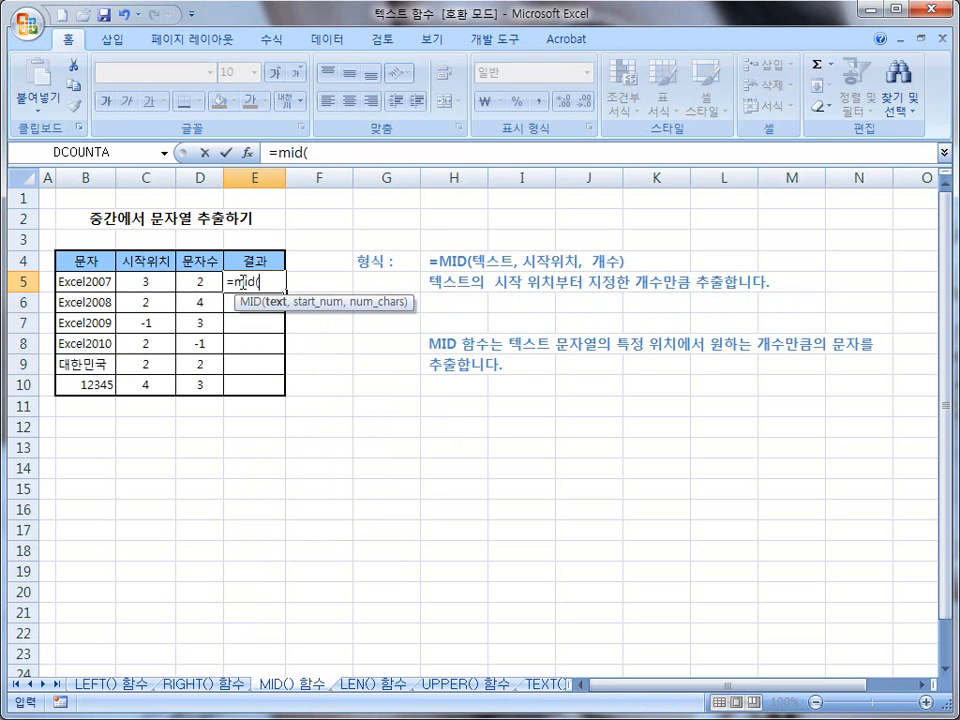
{"action": "left_click", "coordinate": [81, 283]}
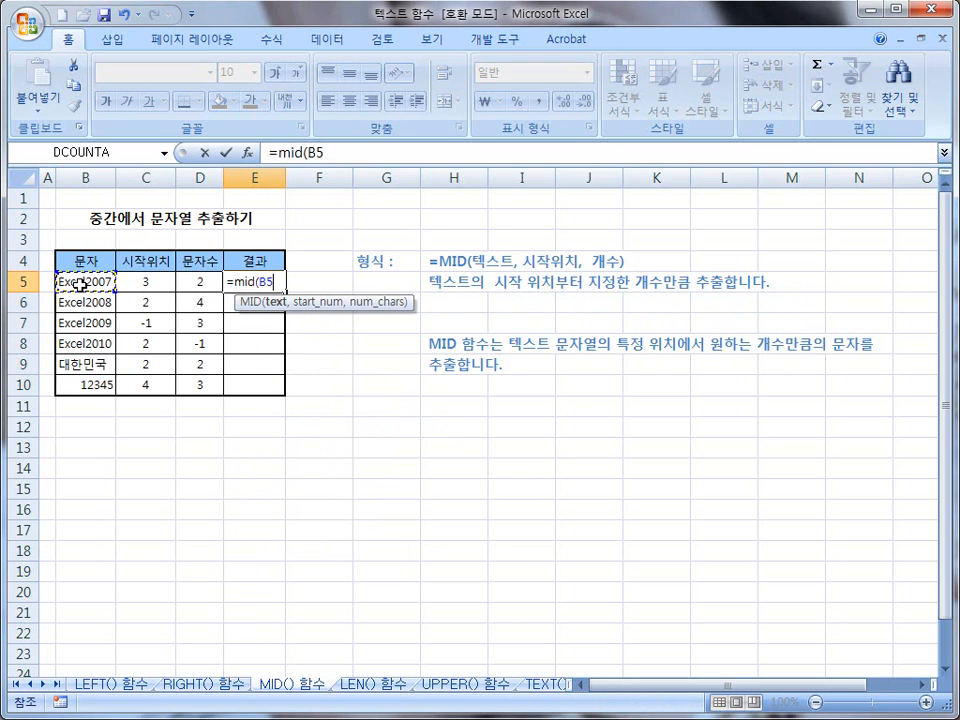
{"action": "type", "text": ","}
{"action": "left_click", "coordinate": [147, 284]}
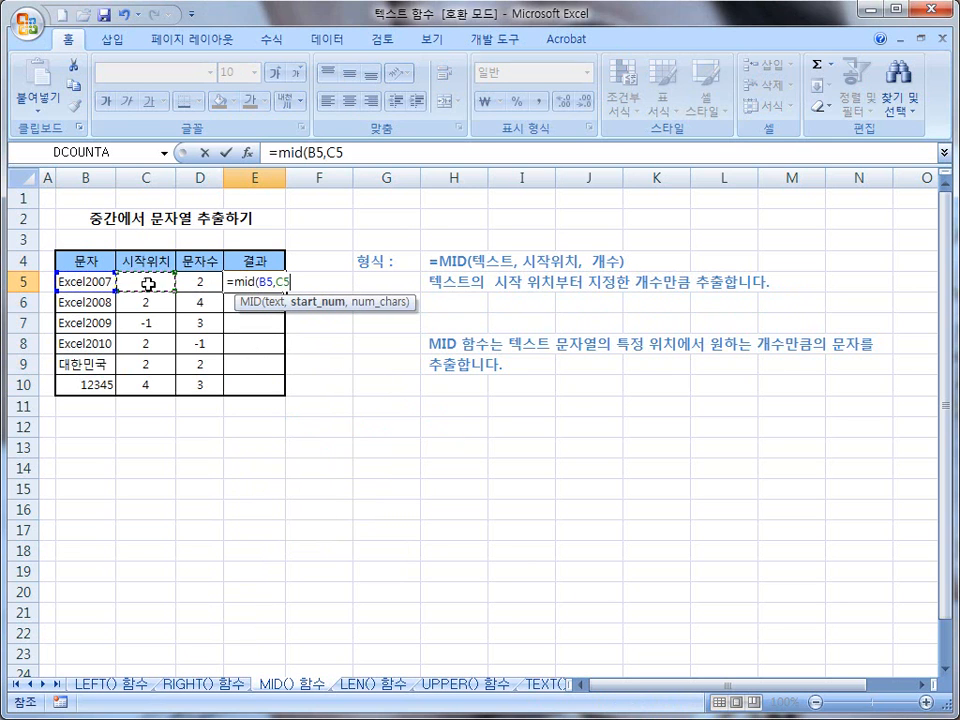
{"action": "type", "text": ","}
{"action": "left_click", "coordinate": [201, 283]}
{"action": "type", "text": ")"}
{"action": "key", "text": "Return"}
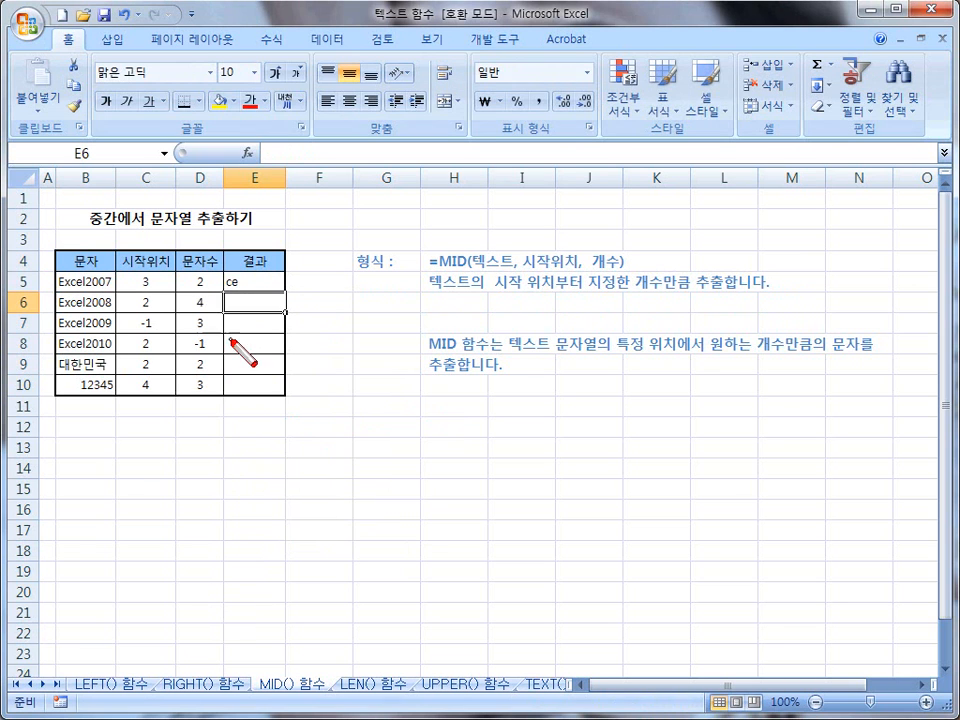
{"action": "mouse_move", "coordinate": [362, 407]}
{"action": "left_mouse_down"}
{"action": "mouse_move", "coordinate": [401, 408]}
{"action": "mouse_move", "coordinate": [365, 468]}
{"action": "mouse_move", "coordinate": [400, 467]}
{"action": "left_mouse_up"}
{"action": "mouse_move", "coordinate": [352, 445]}
{"action": "left_mouse_down"}
{"action": "mouse_move", "coordinate": [405, 451]}
{"action": "mouse_move", "coordinate": [438, 472]}
{"action": "mouse_move", "coordinate": [497, 461]}
{"action": "mouse_move", "coordinate": [506, 441]}
{"action": "mouse_move", "coordinate": [506, 474]}
{"action": "mouse_move", "coordinate": [528, 474]}
{"action": "mouse_move", "coordinate": [679, 443]}
{"action": "mouse_move", "coordinate": [655, 485]}
{"action": "left_mouse_up"}
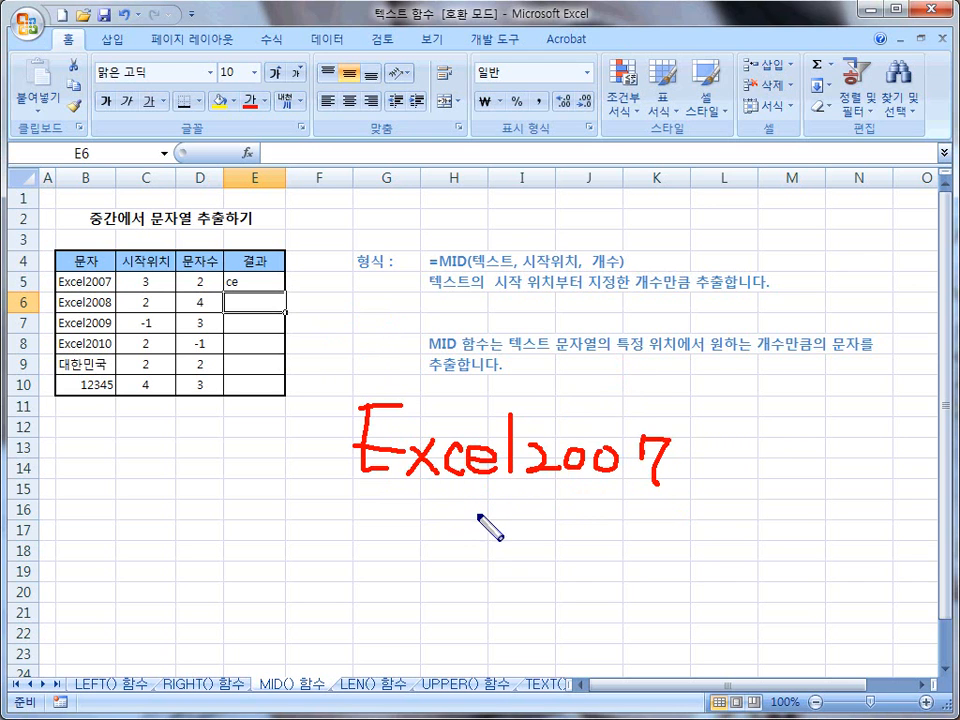
{"action": "mouse_move", "coordinate": [440, 510]}
{"action": "left_mouse_down"}
{"action": "mouse_move", "coordinate": [455, 514]}
{"action": "mouse_move", "coordinate": [441, 540]}
{"action": "mouse_move", "coordinate": [521, 542]}
{"action": "left_mouse_up"}
{"action": "mouse_move", "coordinate": [377, 362]}
{"action": "left_mouse_down"}
{"action": "mouse_move", "coordinate": [376, 390]}
{"action": "mouse_move", "coordinate": [450, 377]}
{"action": "mouse_move", "coordinate": [441, 385]}
{"action": "mouse_move", "coordinate": [493, 382]}
{"action": "mouse_move", "coordinate": [487, 388]}
{"action": "mouse_move", "coordinate": [546, 370]}
{"action": "mouse_move", "coordinate": [562, 382]}
{"action": "mouse_move", "coordinate": [649, 371]}
{"action": "mouse_move", "coordinate": [663, 398]}
{"action": "left_mouse_up"}
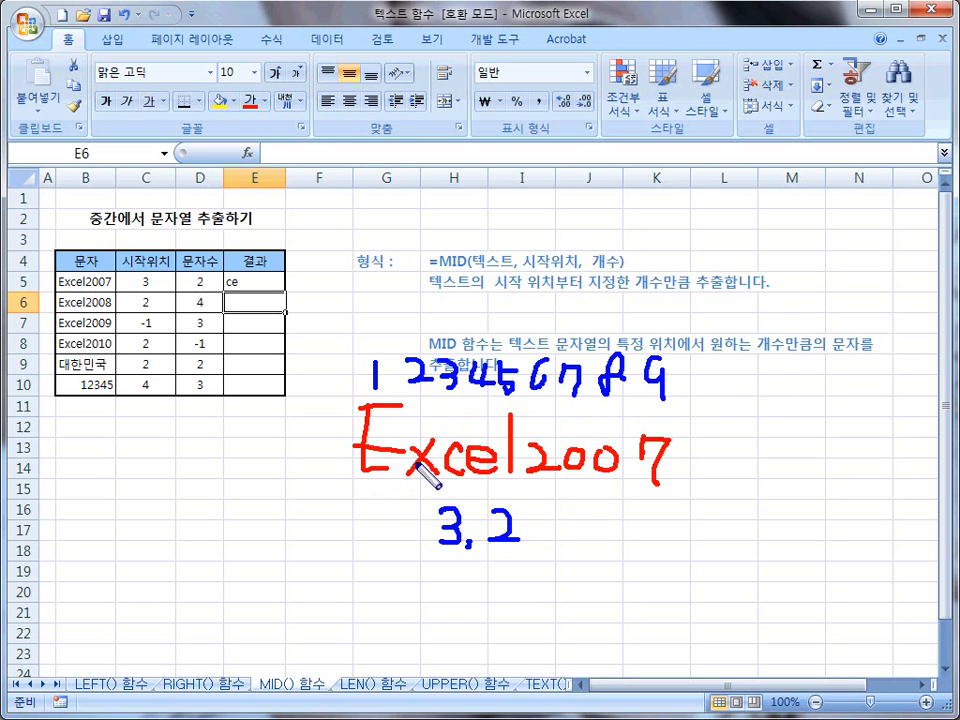
{"action": "left_click_drag", "start_coordinate": [463, 452], "coordinate": [466, 490]}
{"action": "mouse_move", "coordinate": [497, 532]}
{"action": "left_mouse_down"}
{"action": "mouse_move", "coordinate": [488, 540]}
{"action": "mouse_move", "coordinate": [510, 546]}
{"action": "left_mouse_up"}
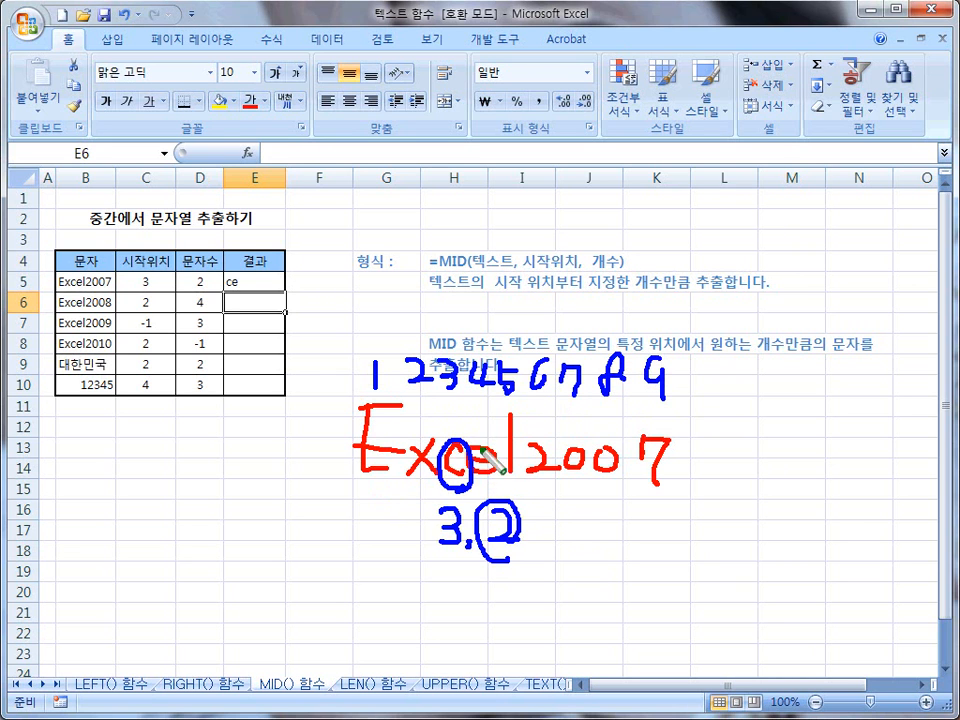
{"action": "mouse_move", "coordinate": [453, 403]}
{"action": "left_mouse_down"}
{"action": "mouse_move", "coordinate": [454, 424]}
{"action": "mouse_move", "coordinate": [546, 430]}
{"action": "mouse_move", "coordinate": [552, 418]}
{"action": "mouse_move", "coordinate": [578, 432]}
{"action": "left_mouse_up"}
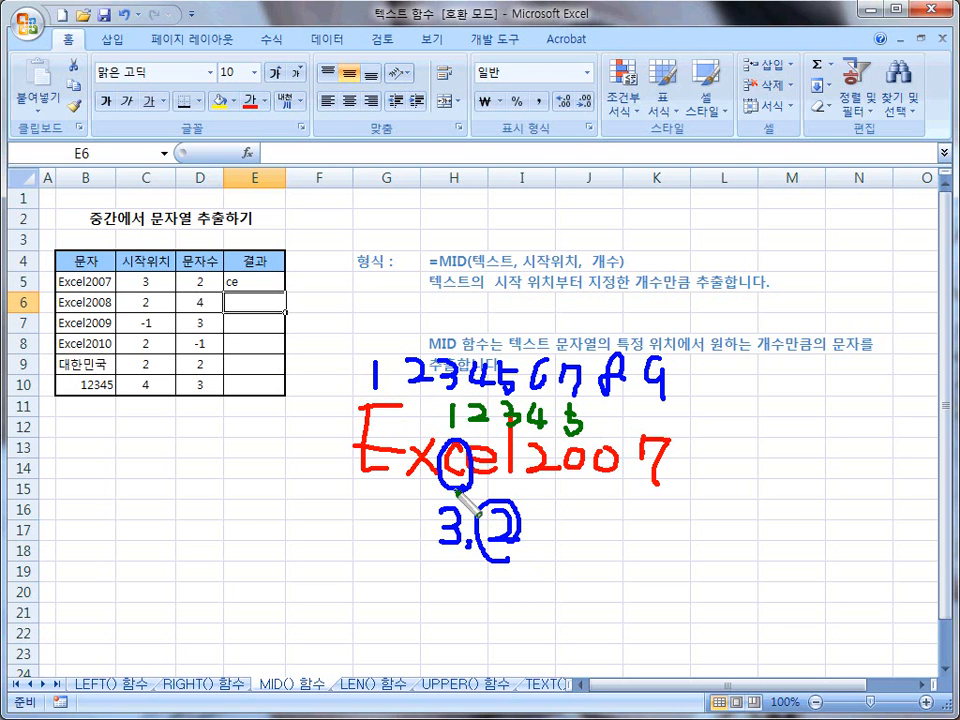
{"action": "mouse_move", "coordinate": [466, 484]}
{"action": "left_mouse_down"}
{"action": "mouse_move", "coordinate": [438, 448]}
{"action": "mouse_move", "coordinate": [467, 485]}
{"action": "left_mouse_up"}
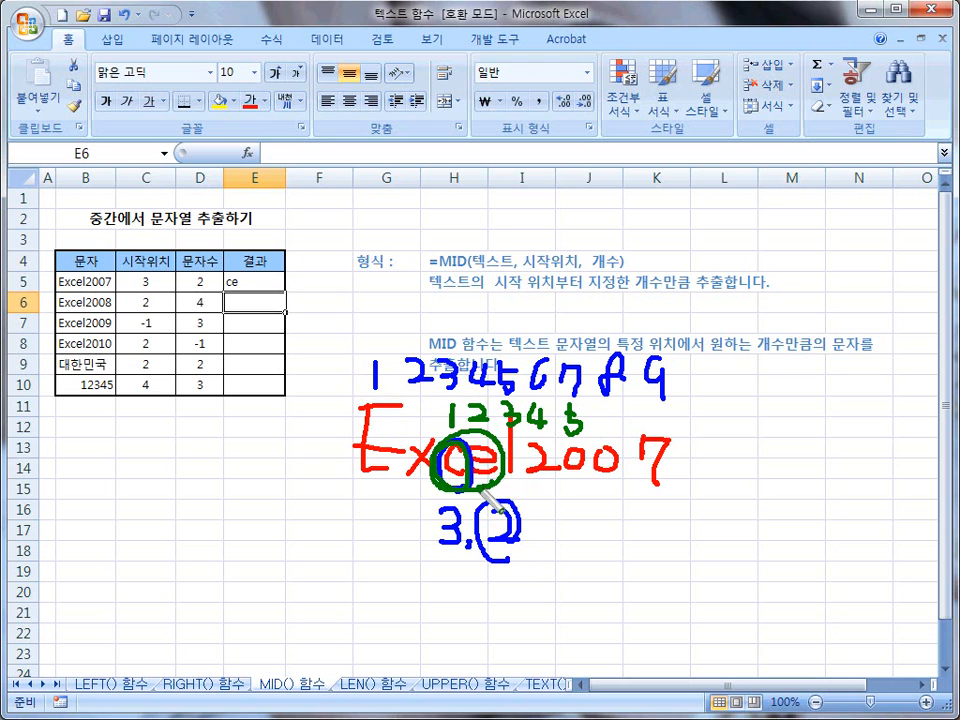
{"action": "key", "text": "e"}
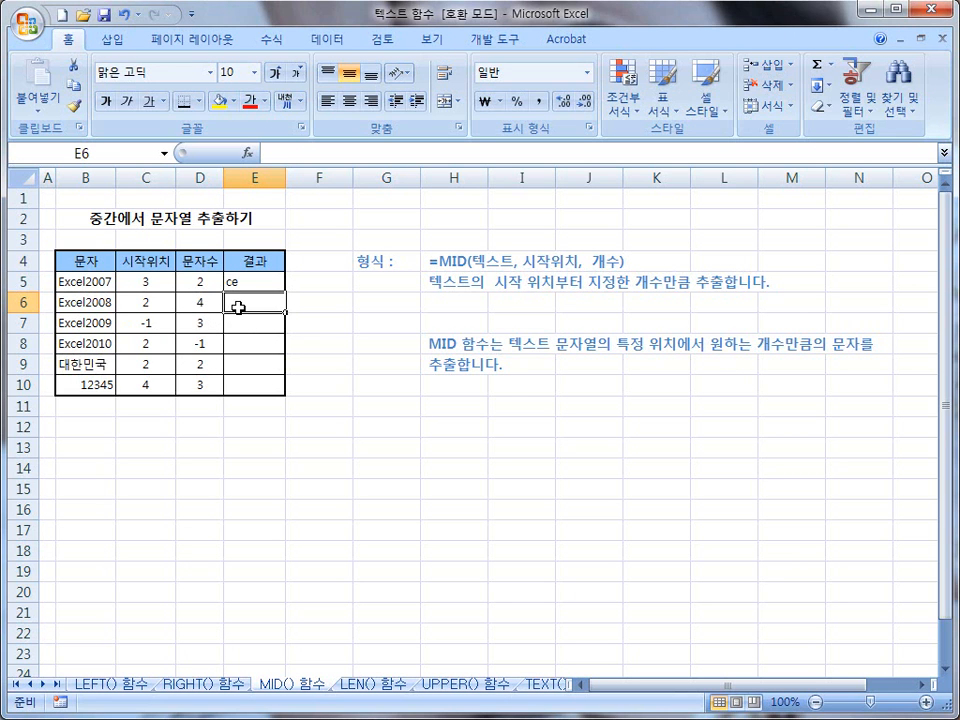
Step: Enter the formula =mid(B6,C6,D6) in cell E6 for the Excel2008 row
{"action": "type", "text": "="}
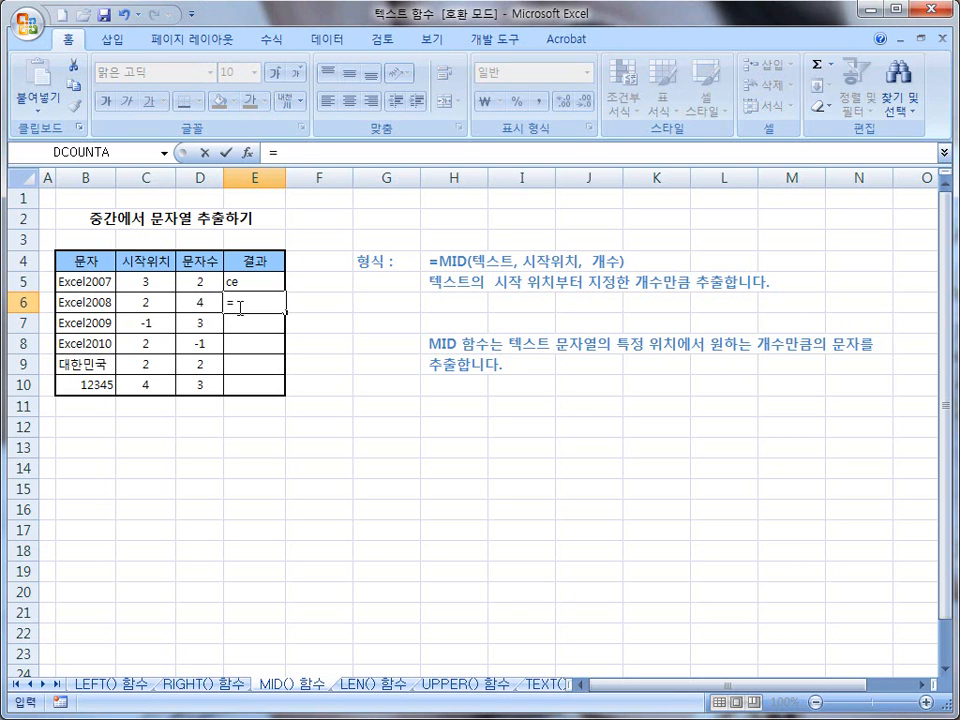
{"action": "type", "text": "ㅡ"}
{"action": "type", "text": "mid"}
{"action": "type", "text": "("}
{"action": "left_click", "coordinate": [140, 302]}
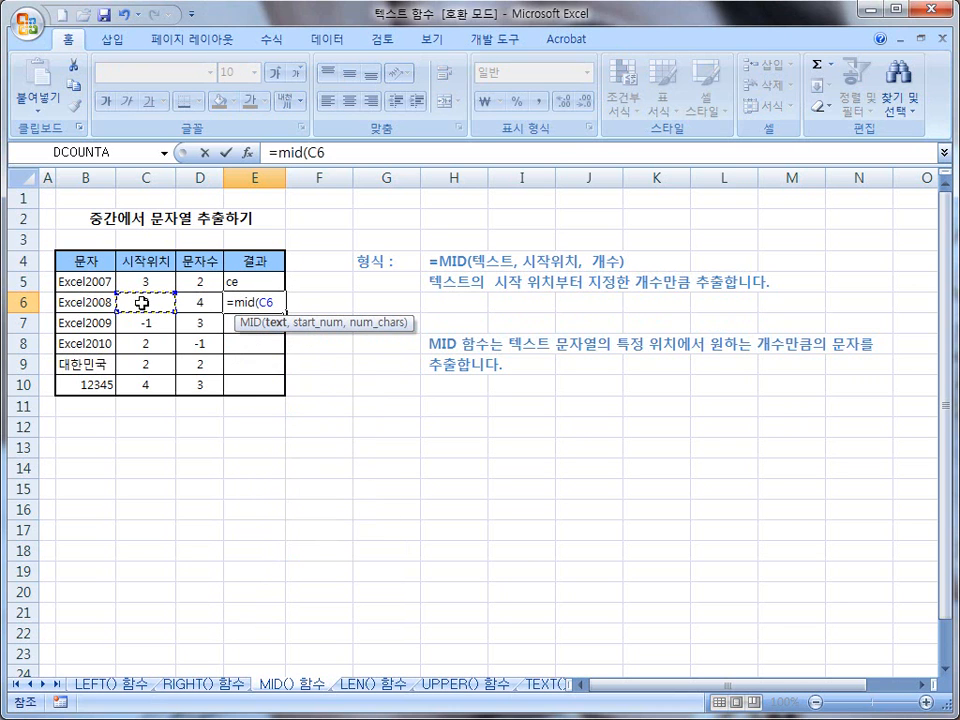
{"action": "type", "text": ","}
{"action": "left_click", "coordinate": [198, 305]}
{"action": "type", "text": ")"}
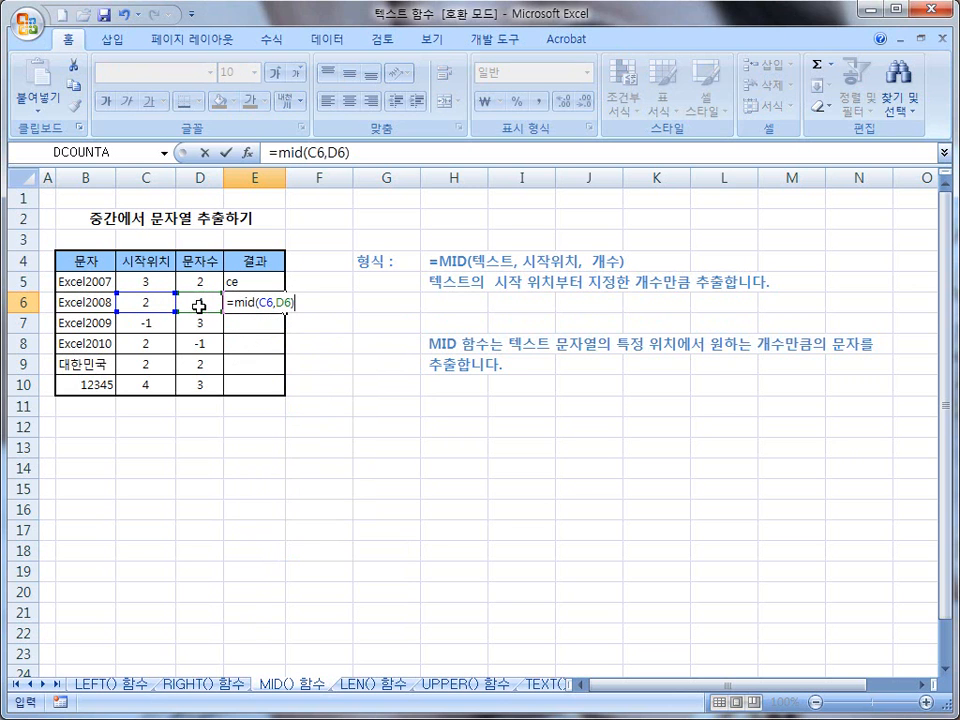
{"action": "left_click", "coordinate": [259, 302]}
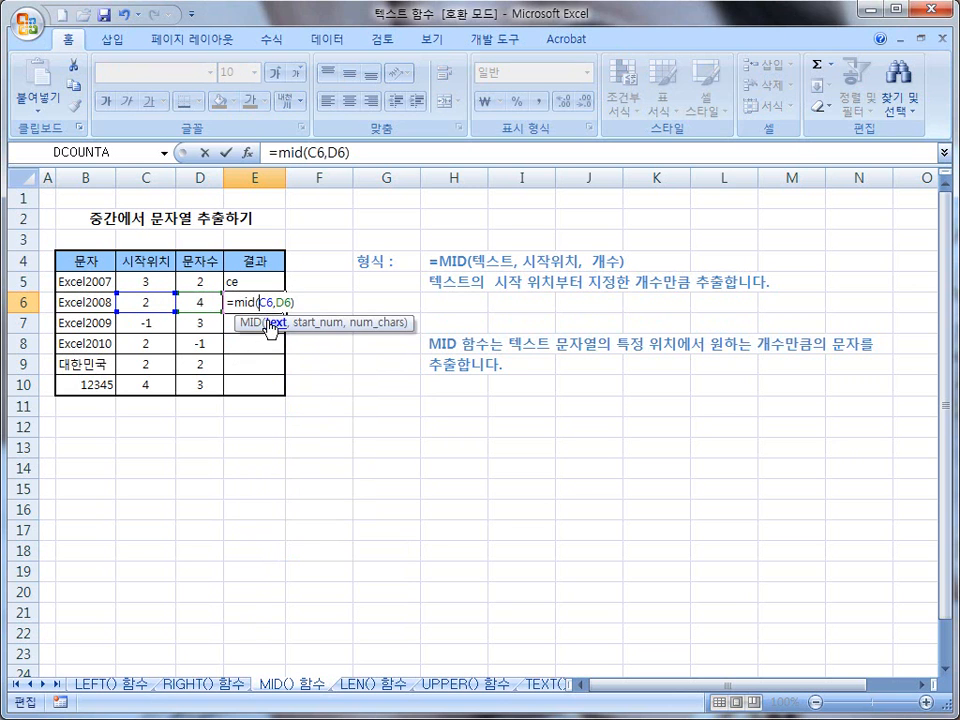
{"action": "left_click", "coordinate": [87, 304]}
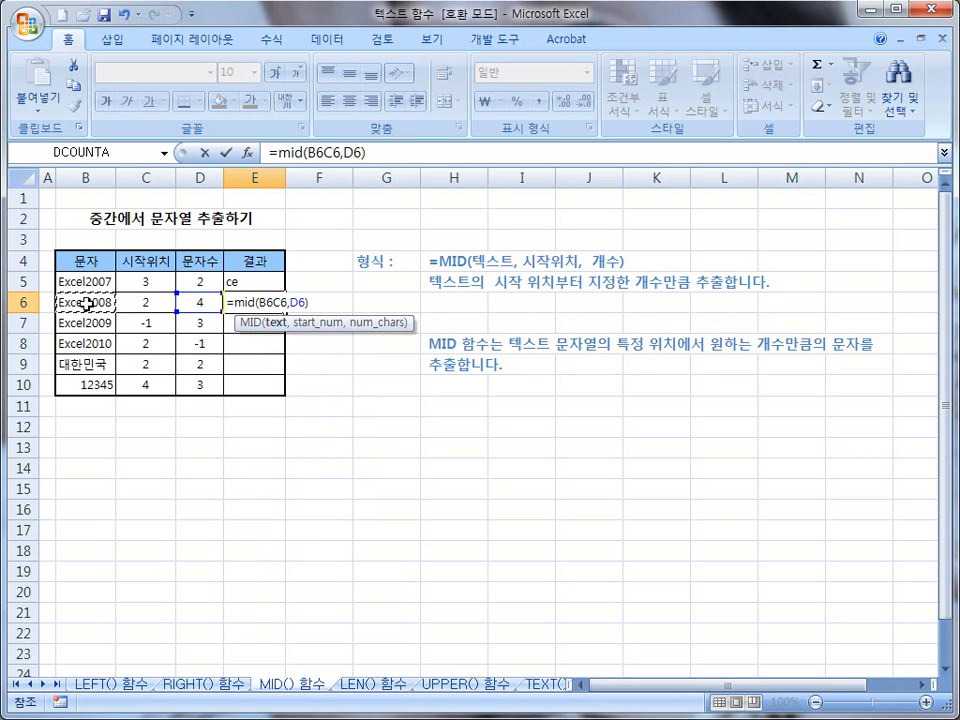
{"action": "type", "text": ","}
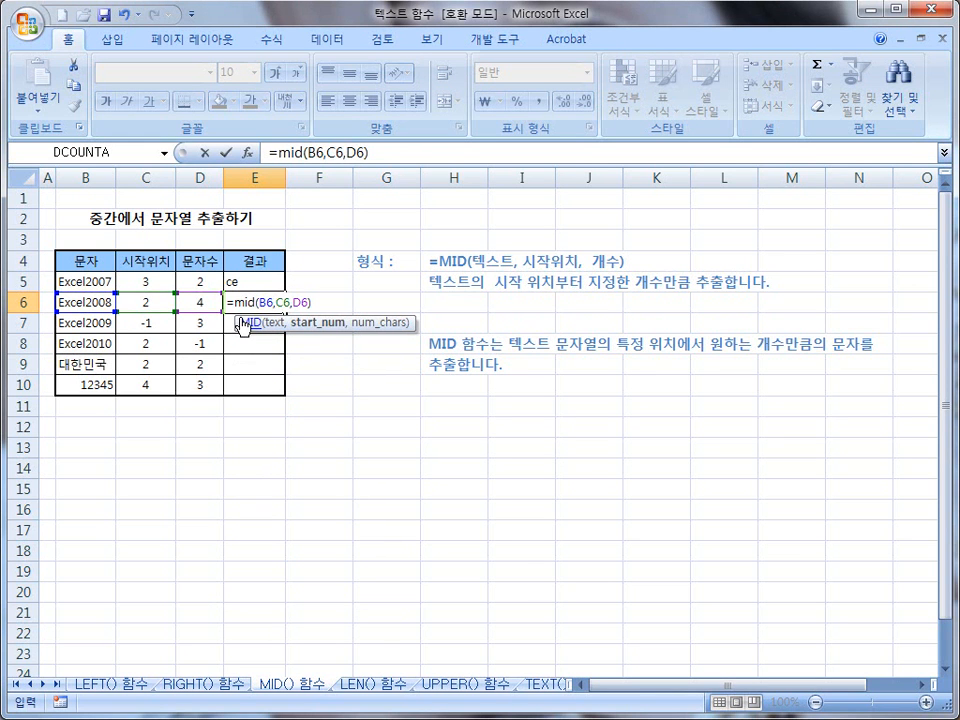
{"action": "key", "text": "Return"}
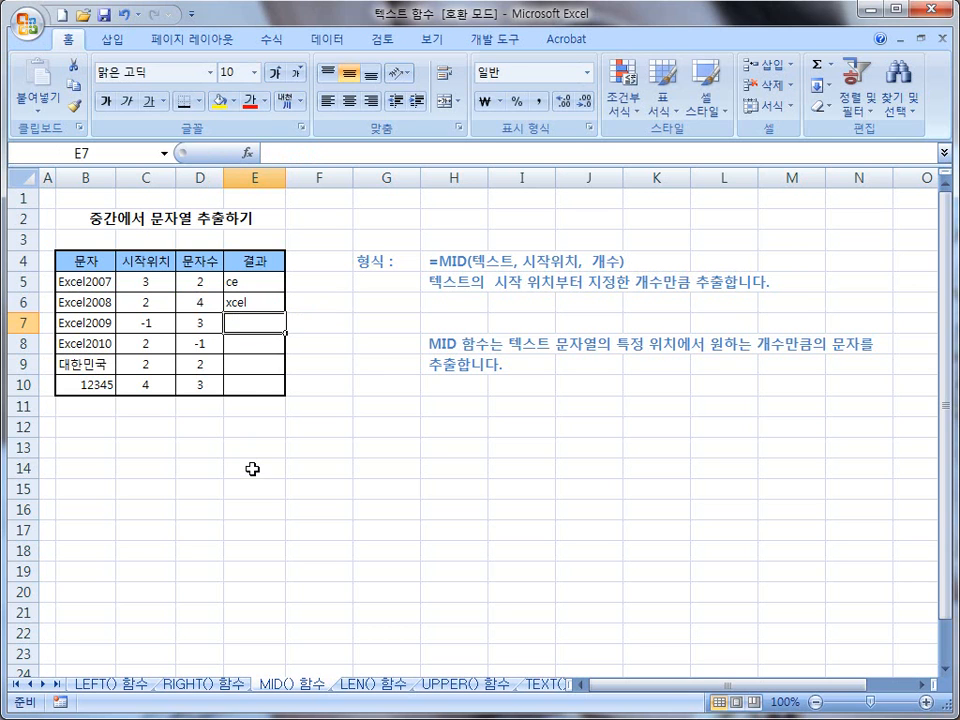
Step: Enter the sample text Excel2008 in cell F14 below the table
{"action": "left_click", "coordinate": [322, 469]}
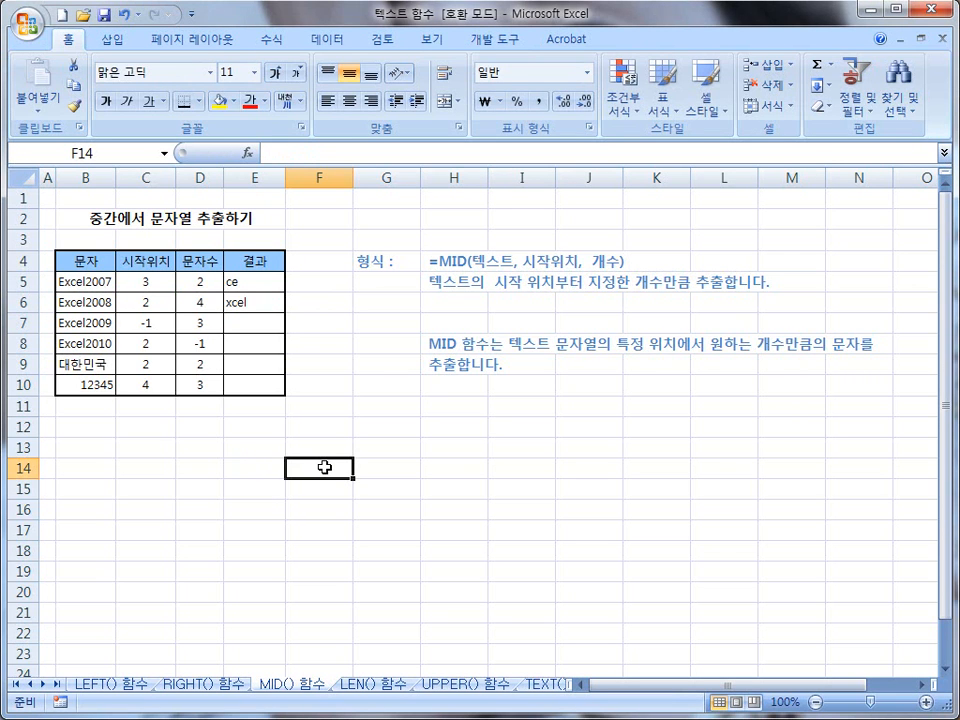
{"action": "type", "text": "ㄸ"}
{"action": "key", "text": "BackSpace"}
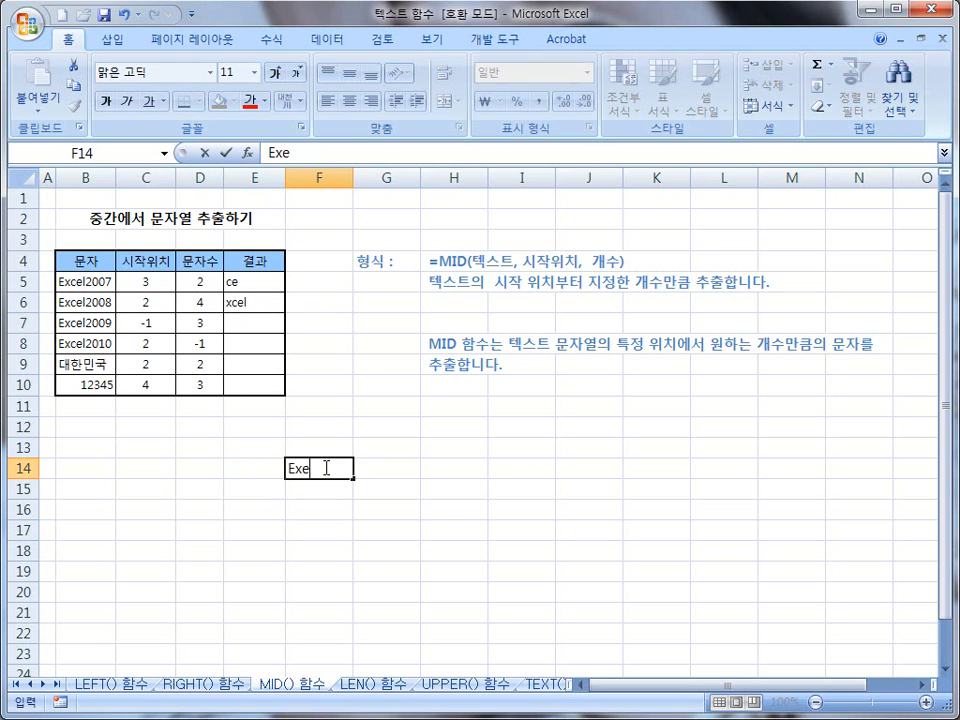
{"action": "type", "text": "Excel2008"}
{"action": "left_click", "coordinate": [345, 509]}
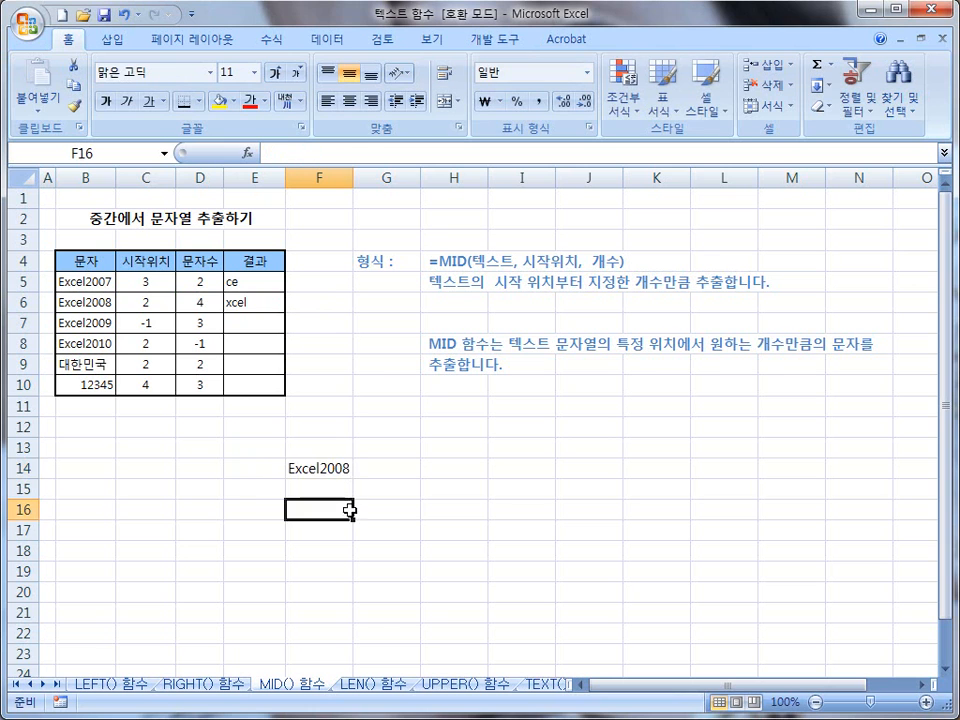
Step: Set the font size of the Excel2008 sample text in cell F14 to 20
{"action": "left_click", "coordinate": [307, 470]}
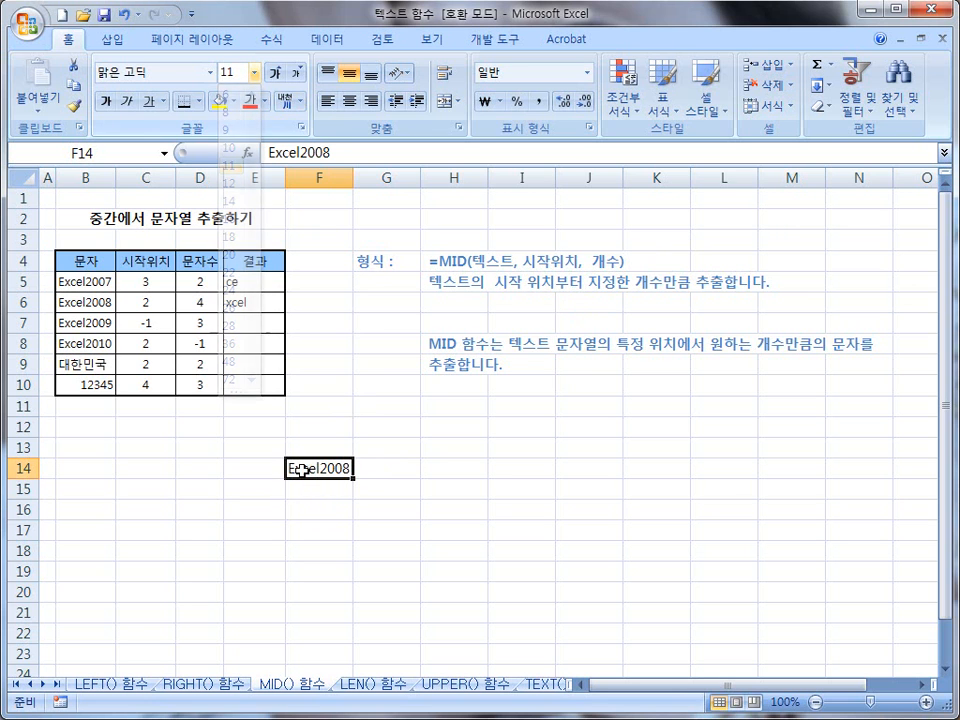
{"action": "left_click", "coordinate": [324, 489]}
{"action": "left_click", "coordinate": [317, 467]}
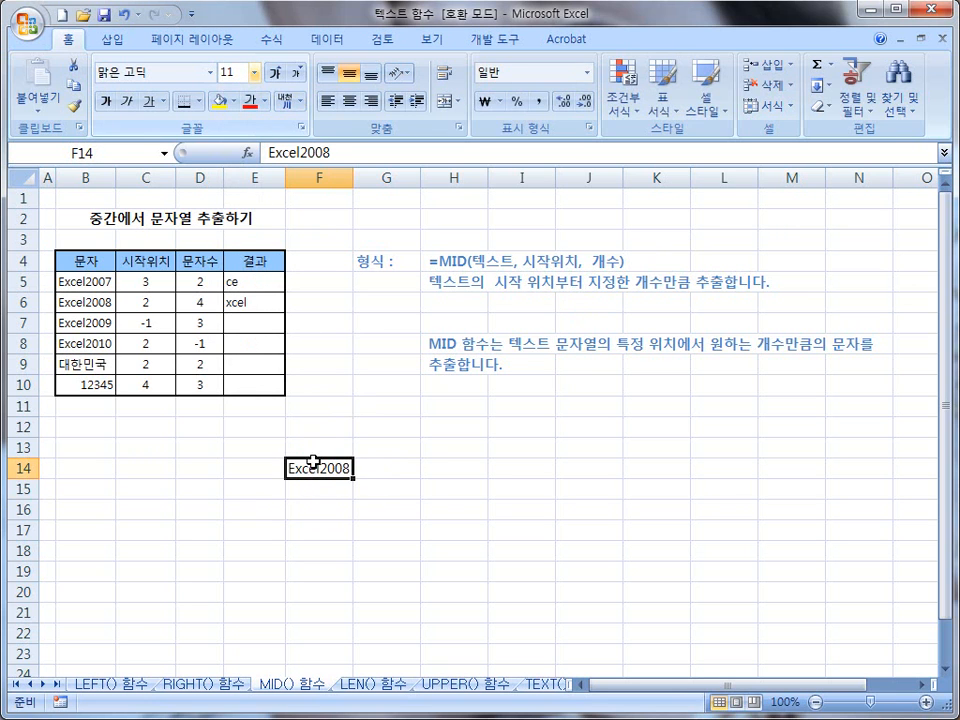
{"action": "left_click", "coordinate": [254, 72]}
{"action": "left_click", "coordinate": [231, 251]}
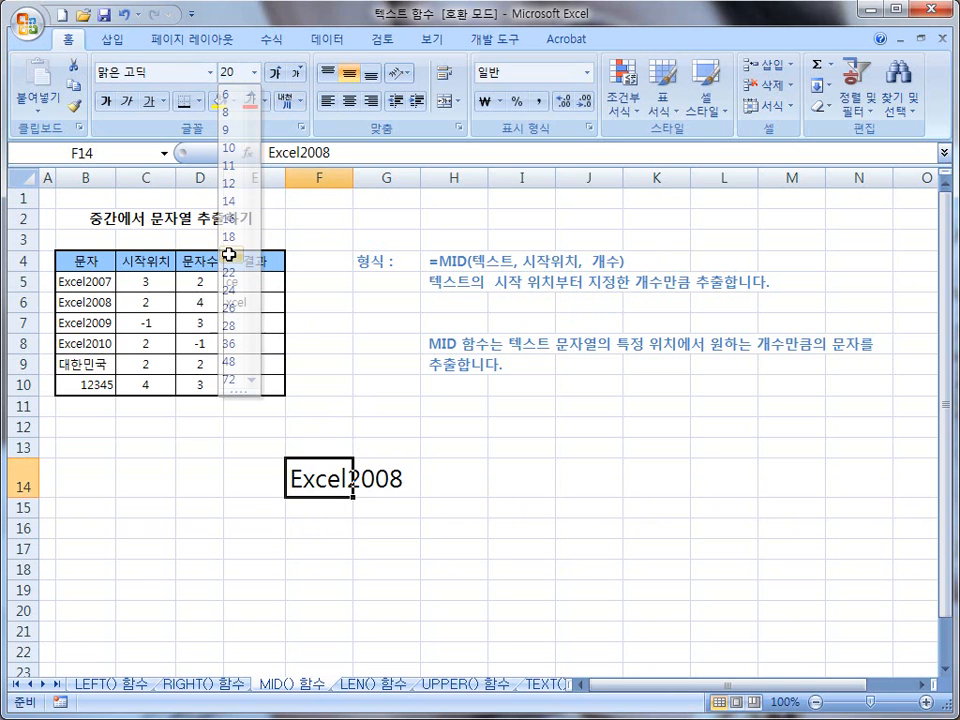
{"action": "left_click", "coordinate": [405, 528]}
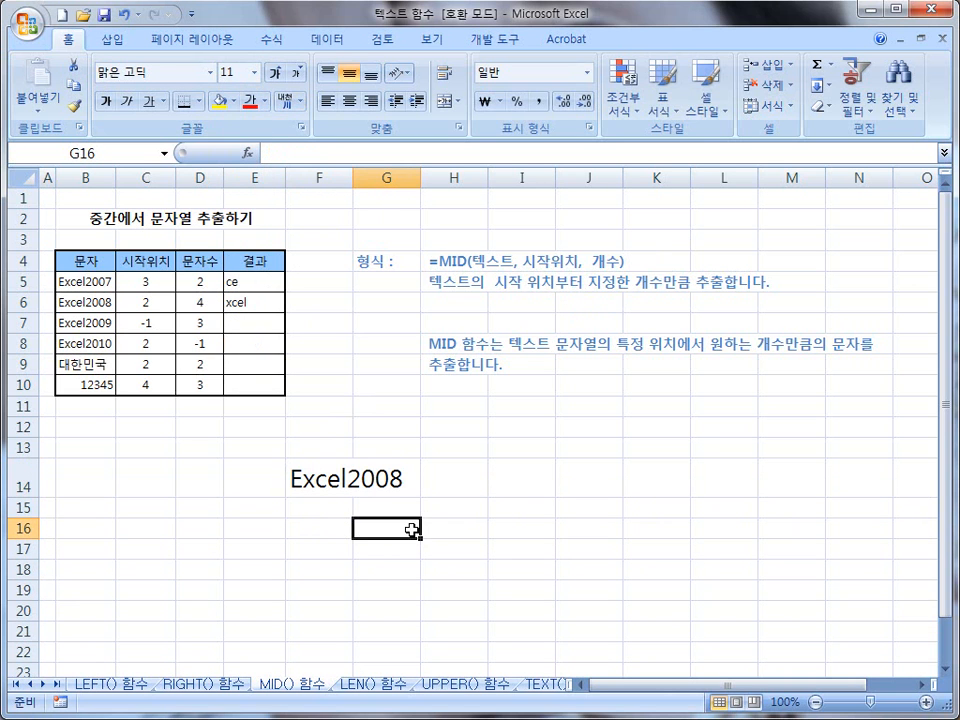
Step: Enlarge the Excel2008 sample text in cell F14 to font size 48
{"action": "left_click", "coordinate": [254, 72]}
{"action": "left_click", "coordinate": [317, 476]}
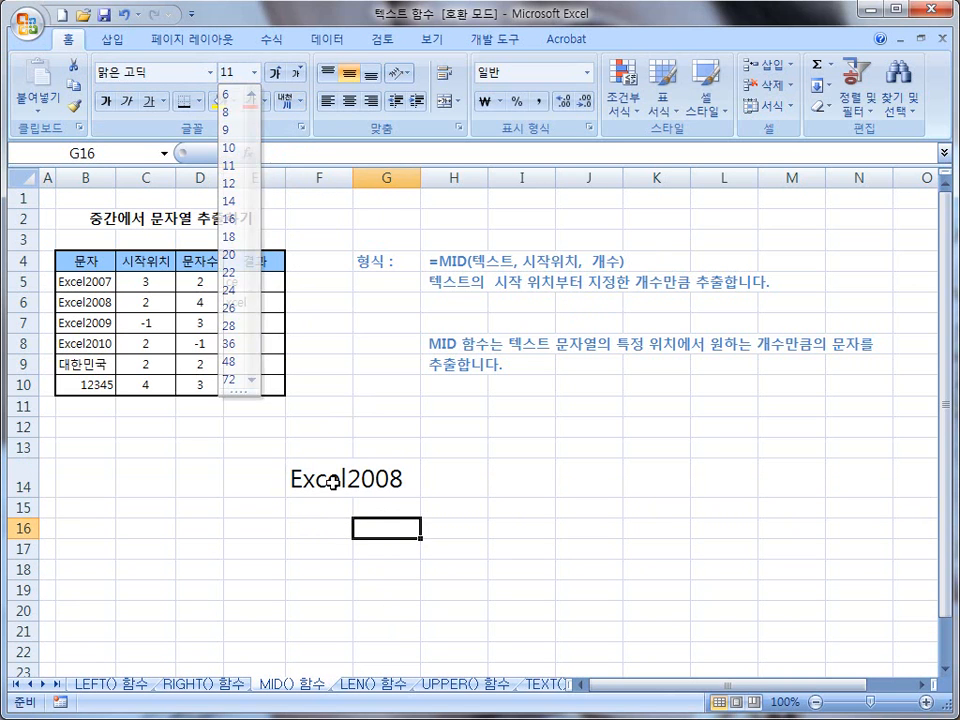
{"action": "left_click", "coordinate": [256, 74]}
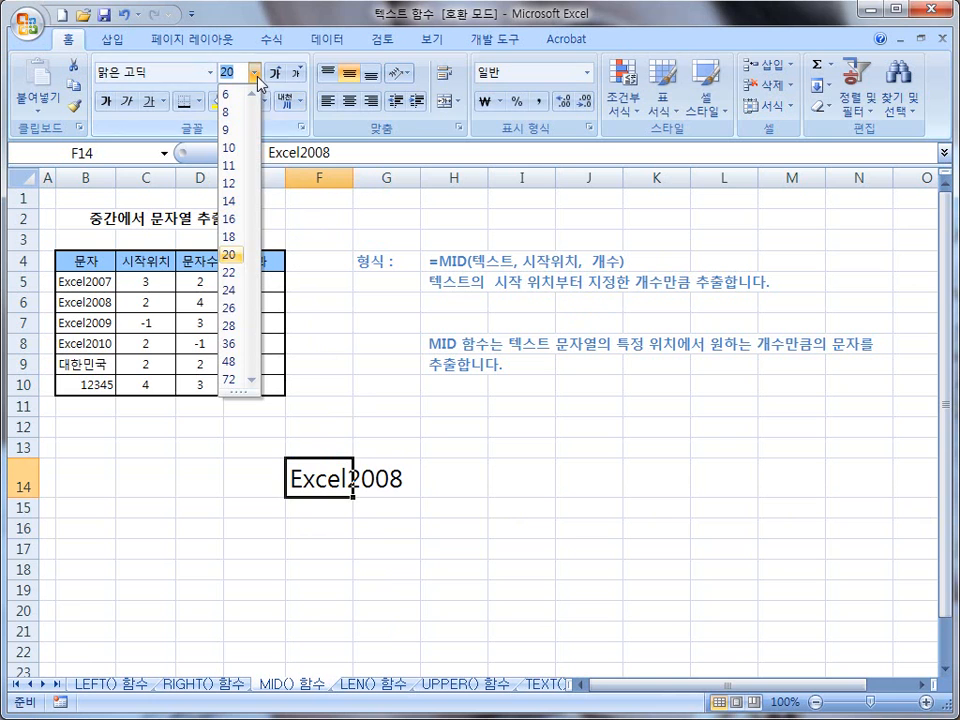
{"action": "left_click", "coordinate": [231, 362]}
{"action": "left_click", "coordinate": [600, 614]}
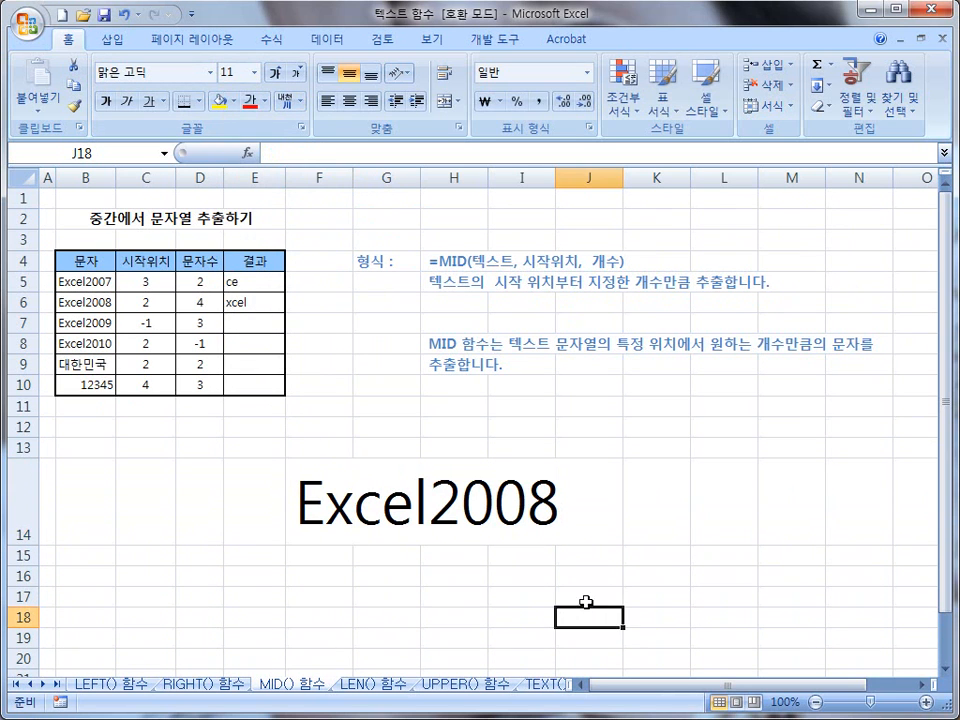
{"action": "mouse_move", "coordinate": [307, 443]}
{"action": "left_mouse_down"}
{"action": "mouse_move", "coordinate": [317, 465]}
{"action": "mouse_move", "coordinate": [370, 466]}
{"action": "mouse_move", "coordinate": [422, 445]}
{"action": "mouse_move", "coordinate": [430, 468]}
{"action": "mouse_move", "coordinate": [439, 450]}
{"action": "mouse_move", "coordinate": [506, 470]}
{"action": "mouse_move", "coordinate": [514, 452]}
{"action": "mouse_move", "coordinate": [562, 458]}
{"action": "left_mouse_up"}
{"action": "mouse_move", "coordinate": [160, 316]}
{"action": "left_mouse_down"}
{"action": "mouse_move", "coordinate": [142, 314]}
{"action": "mouse_move", "coordinate": [158, 302]}
{"action": "left_mouse_up"}
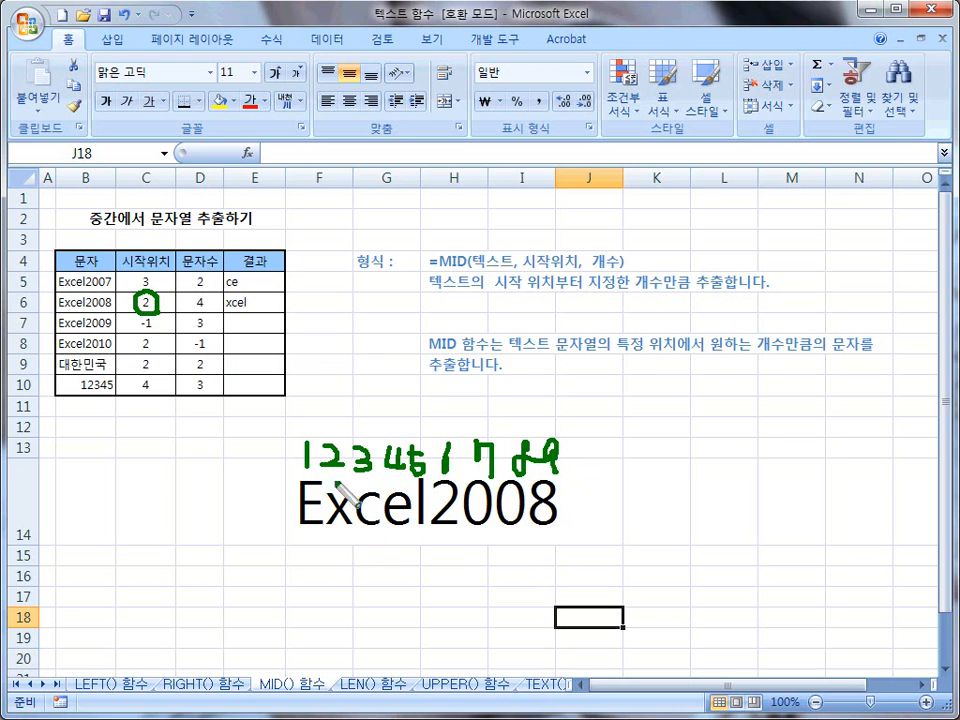
{"action": "left_click_drag", "start_coordinate": [336, 452], "coordinate": [333, 570]}
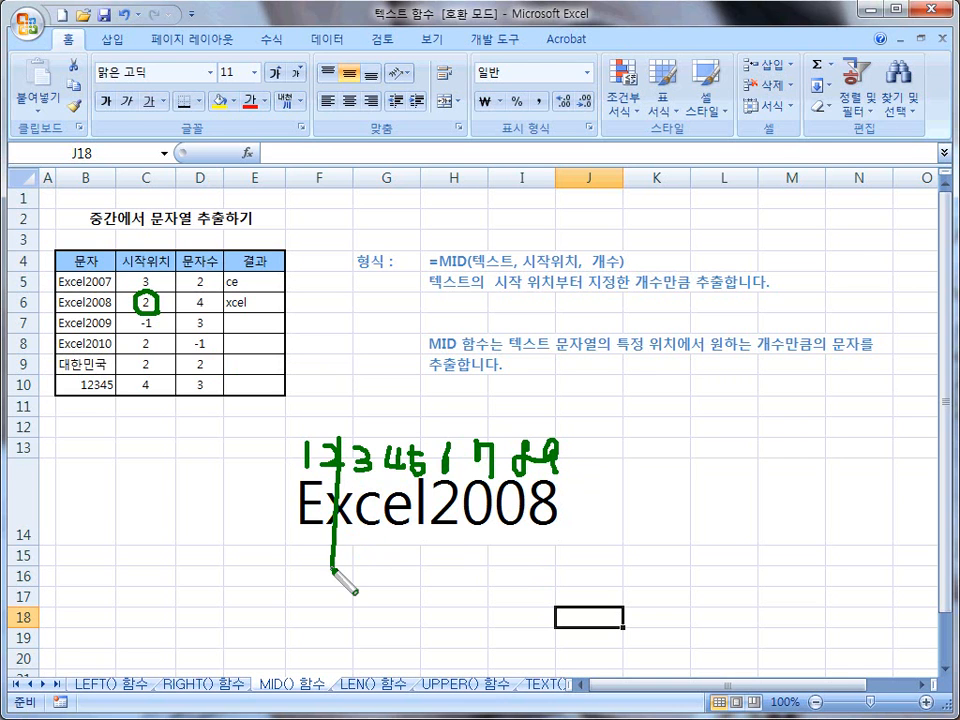
{"action": "left_click_drag", "start_coordinate": [340, 458], "coordinate": [344, 556]}
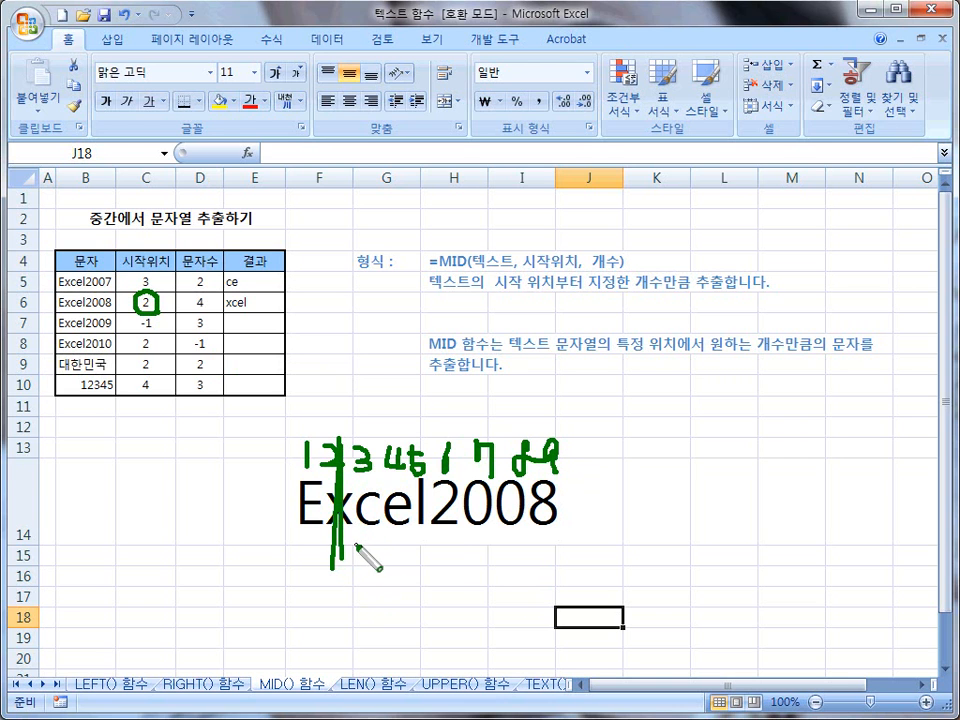
{"action": "key", "text": "r"}
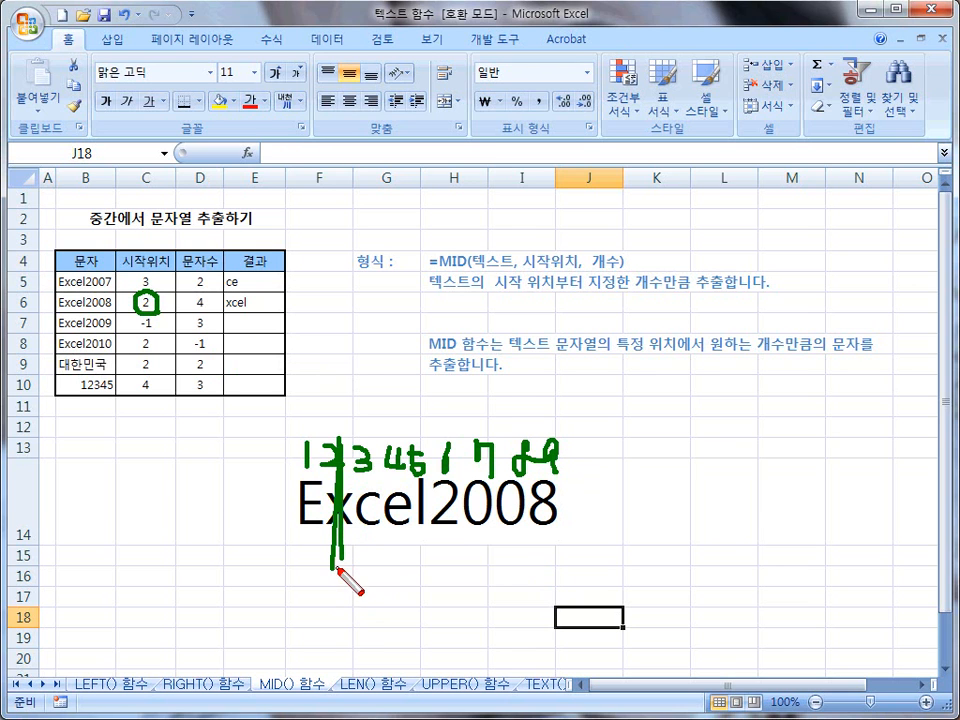
{"action": "mouse_move", "coordinate": [336, 568]}
{"action": "left_mouse_down"}
{"action": "mouse_move", "coordinate": [338, 600]}
{"action": "mouse_move", "coordinate": [368, 578]}
{"action": "mouse_move", "coordinate": [382, 589]}
{"action": "left_mouse_up"}
{"action": "mouse_move", "coordinate": [388, 572]}
{"action": "left_mouse_down"}
{"action": "mouse_move", "coordinate": [446, 590]}
{"action": "mouse_move", "coordinate": [463, 580]}
{"action": "mouse_move", "coordinate": [514, 591]}
{"action": "mouse_move", "coordinate": [518, 601]}
{"action": "mouse_move", "coordinate": [549, 592]}
{"action": "left_mouse_up"}
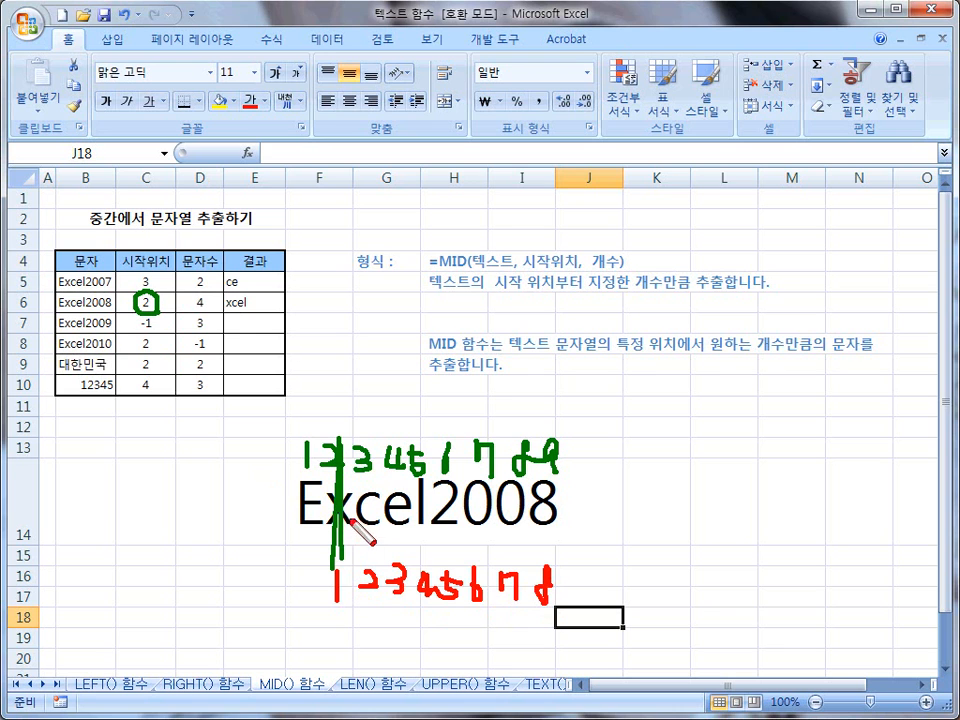
{"action": "mouse_move", "coordinate": [333, 540]}
{"action": "left_mouse_down"}
{"action": "mouse_move", "coordinate": [337, 497]}
{"action": "mouse_move", "coordinate": [345, 530]}
{"action": "mouse_move", "coordinate": [363, 489]}
{"action": "mouse_move", "coordinate": [378, 529]}
{"action": "mouse_move", "coordinate": [386, 497]}
{"action": "mouse_move", "coordinate": [430, 537]}
{"action": "mouse_move", "coordinate": [427, 492]}
{"action": "left_mouse_up"}
{"action": "left_click_drag", "start_coordinate": [329, 533], "coordinate": [427, 532]}
{"action": "key", "text": "e"}
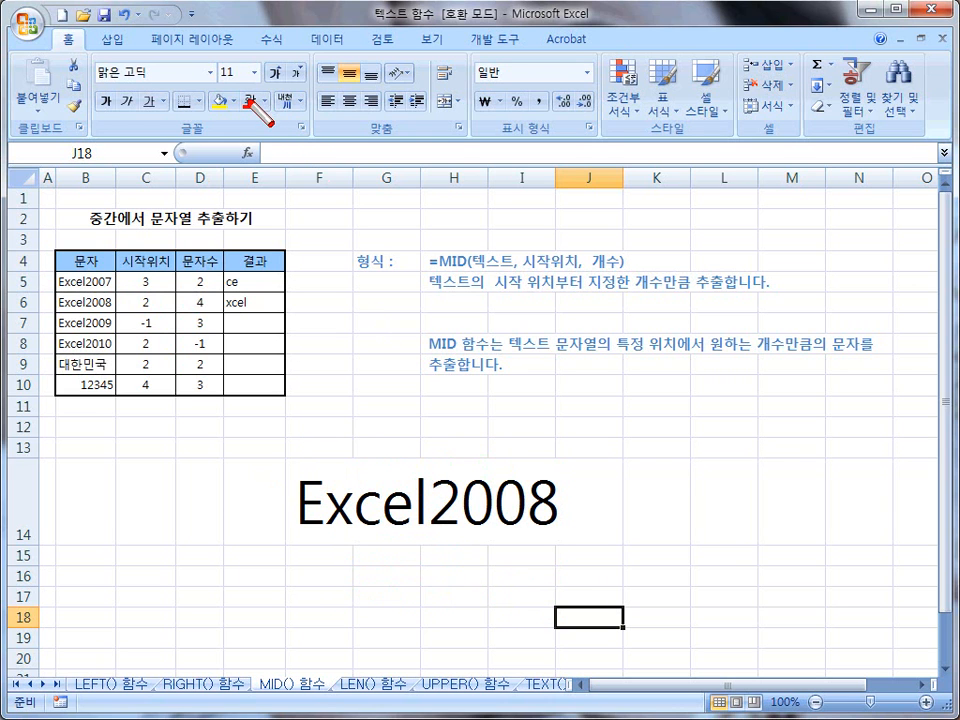
Step: Reset the Excel2008 sample text in cell F14 to font size 11 and delete it from the sheet
{"action": "left_click", "coordinate": [254, 72]}
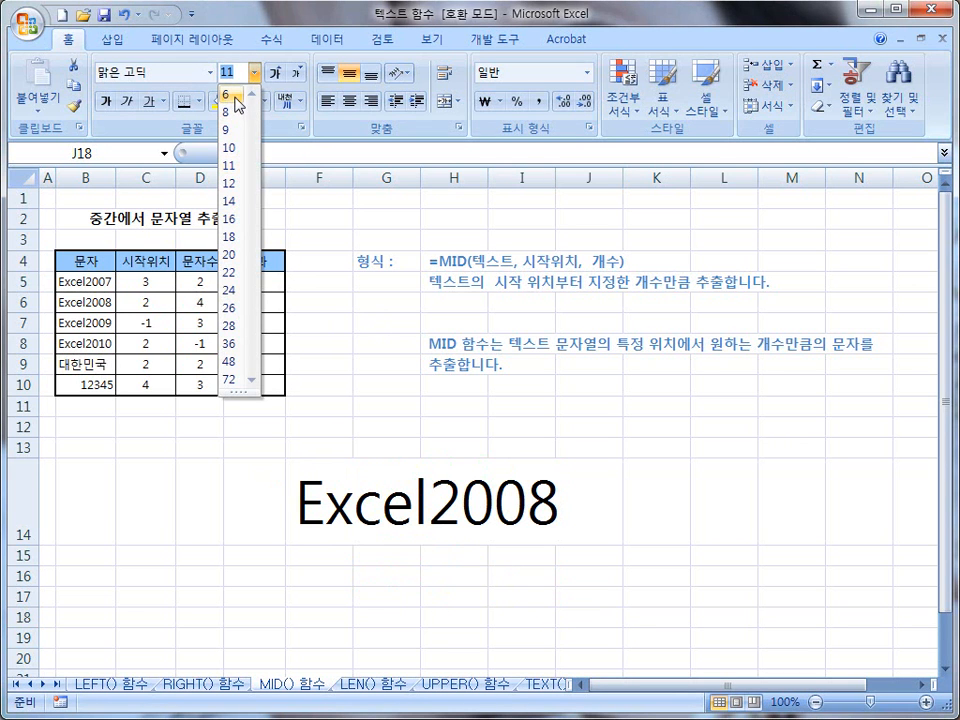
{"action": "left_click", "coordinate": [236, 147]}
{"action": "left_click", "coordinate": [330, 495]}
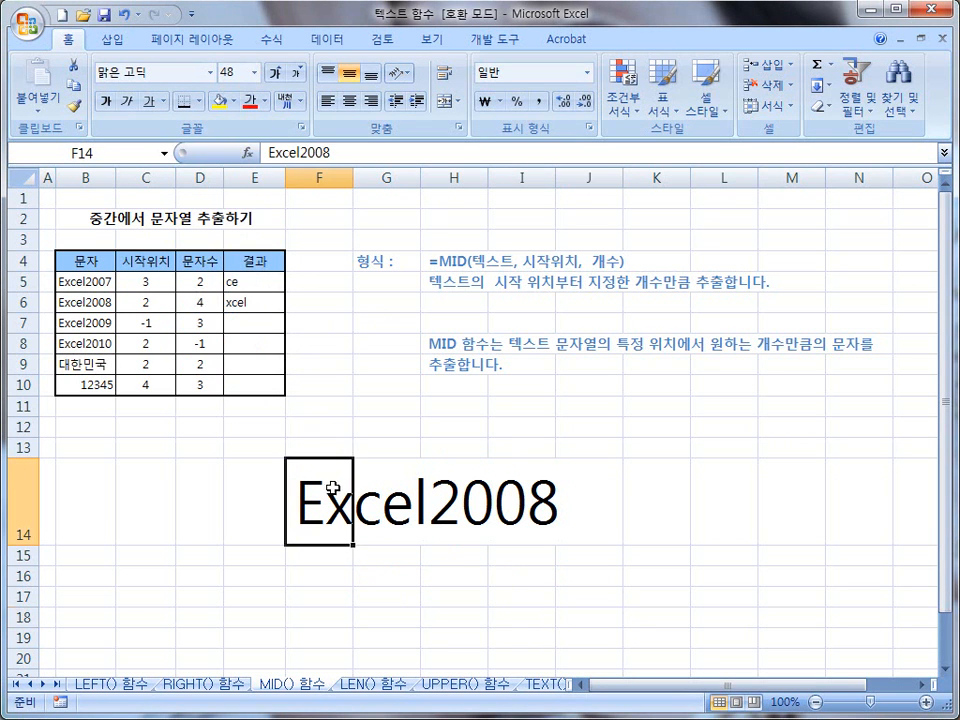
{"action": "left_click", "coordinate": [254, 72]}
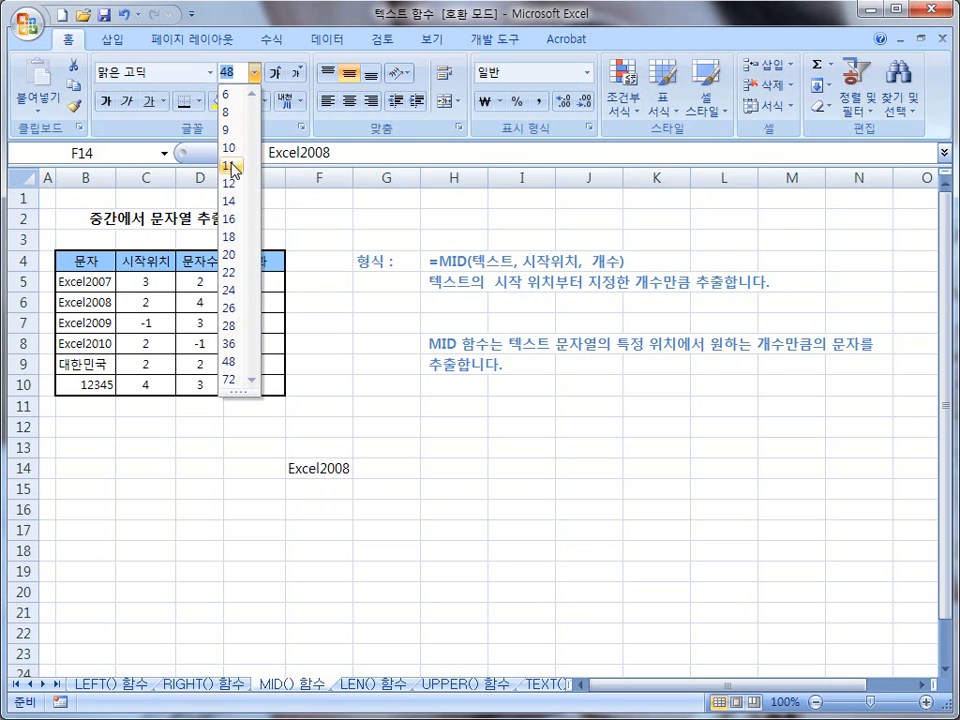
{"action": "left_click", "coordinate": [236, 165]}
{"action": "left_click", "coordinate": [324, 491]}
{"action": "left_click", "coordinate": [315, 462]}
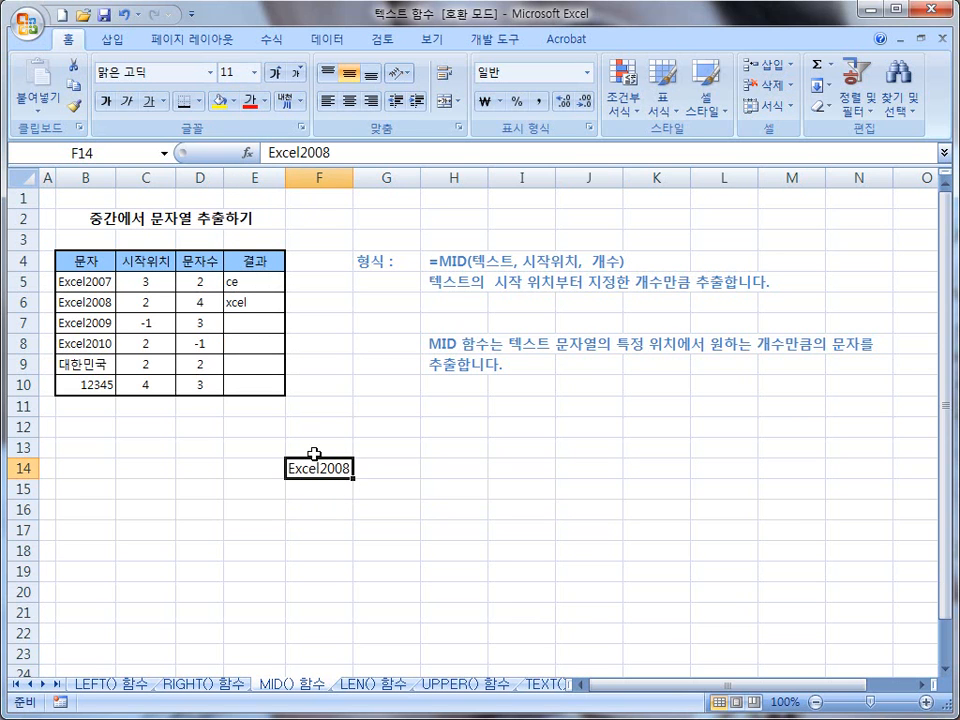
{"action": "key", "text": "Delete"}
{"action": "left_click", "coordinate": [253, 468]}
Step: Enter the formula =mid(B7,C7,D7) in cell E7 for the Excel2009 row
{"action": "left_click", "coordinate": [240, 323]}
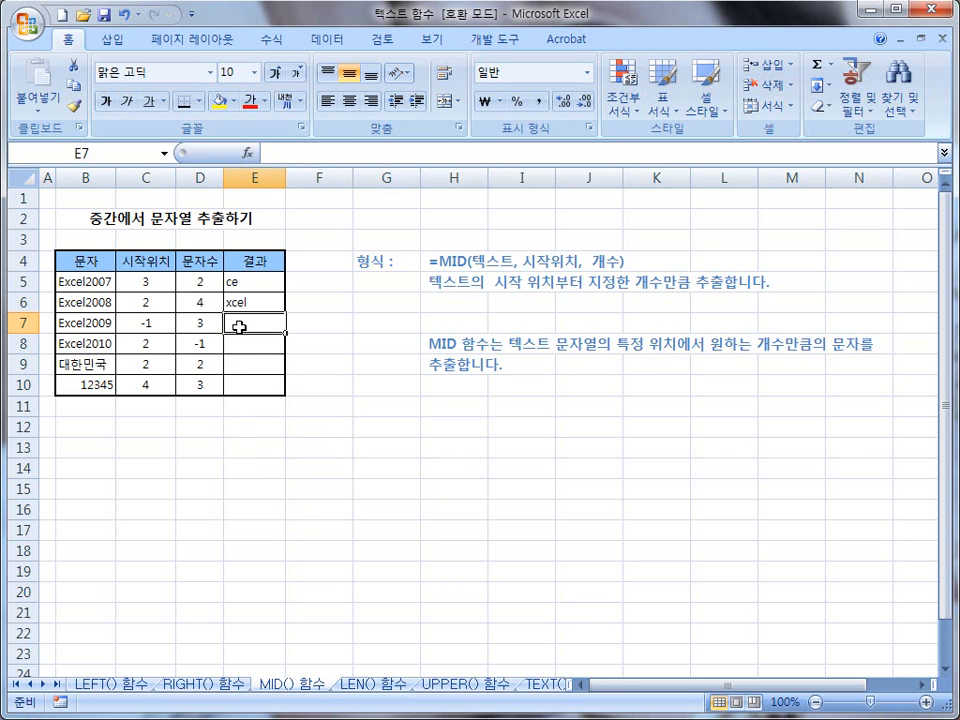
{"action": "type", "text": "="}
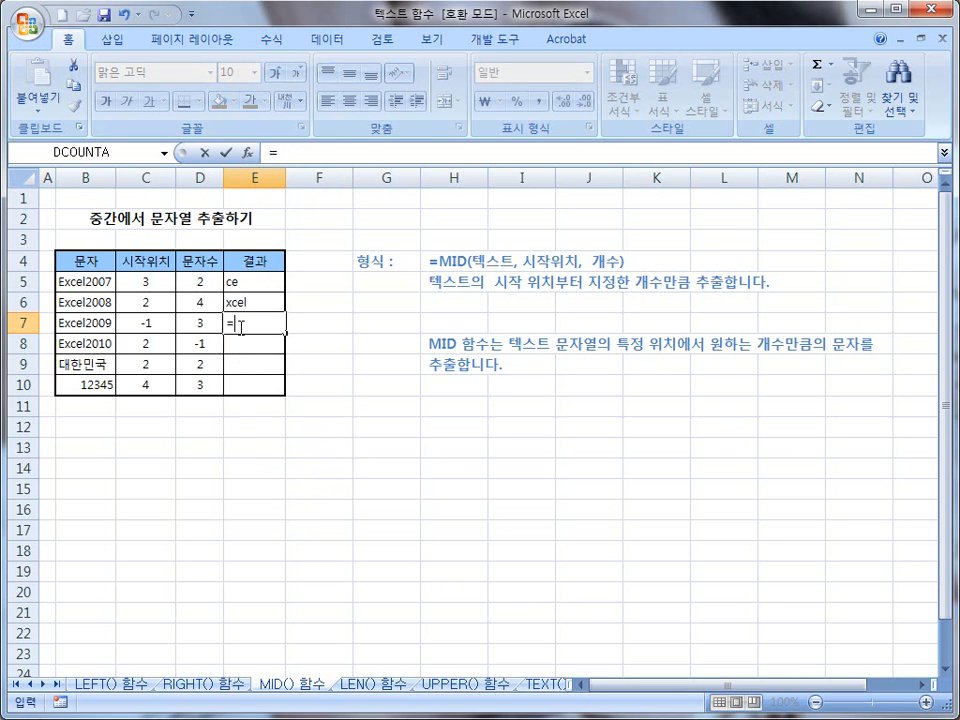
{"action": "type", "text": "id"}
{"action": "key", "text": "BackSpace"}
{"action": "key", "text": "BackSpace"}
{"action": "type", "text": "m"}
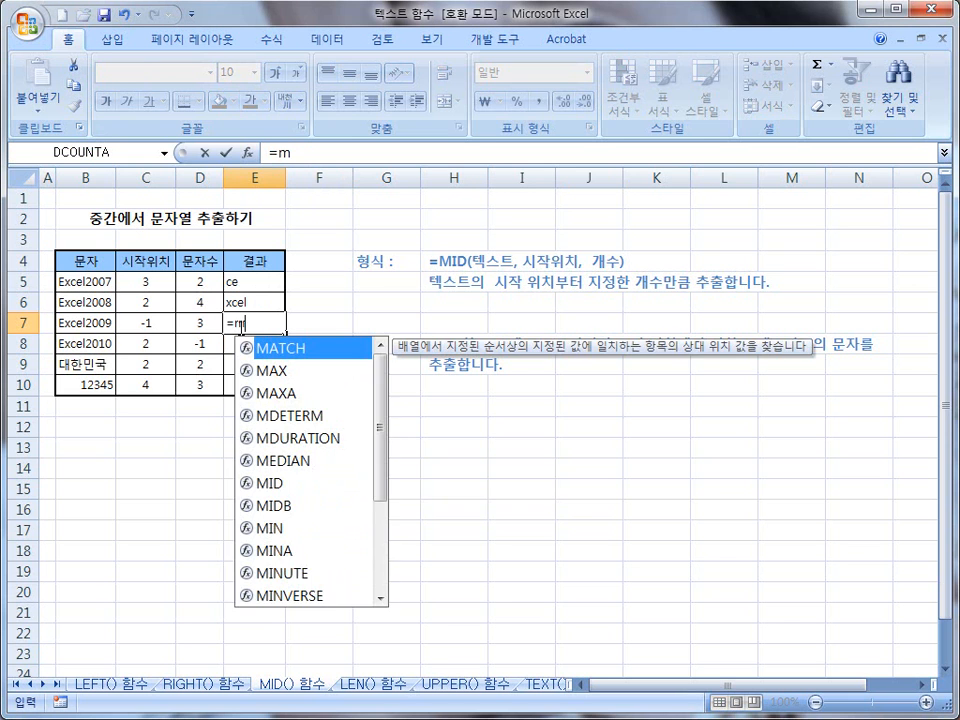
{"action": "type", "text": "id("}
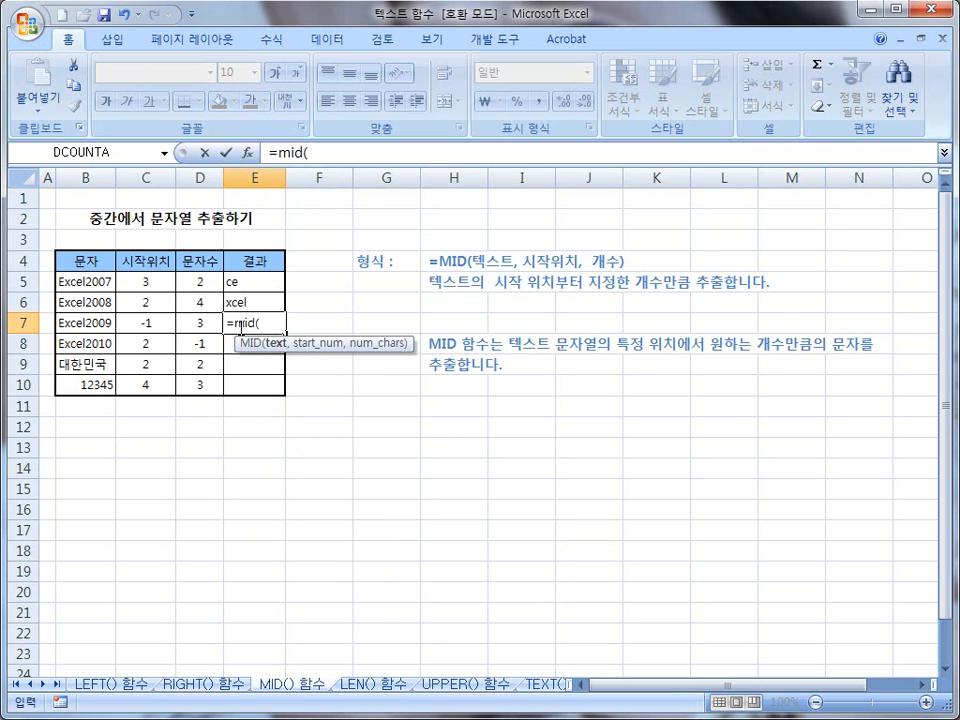
{"action": "left_click", "coordinate": [85, 323]}
{"action": "type", "text": ","}
{"action": "left_click", "coordinate": [140, 321]}
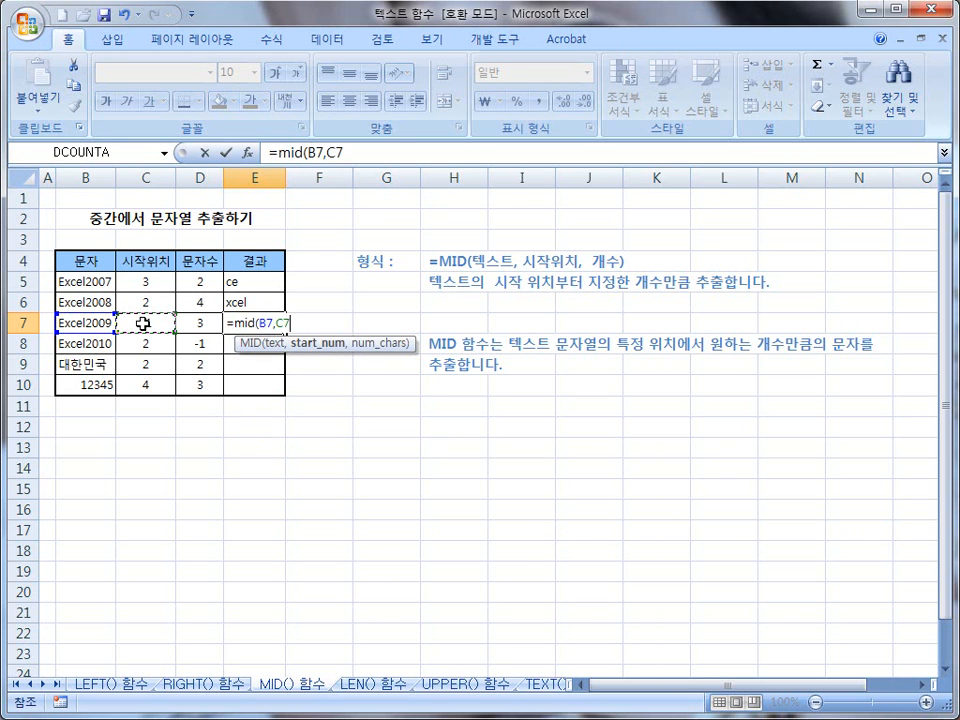
{"action": "type", "text": ","}
{"action": "left_click", "coordinate": [203, 326]}
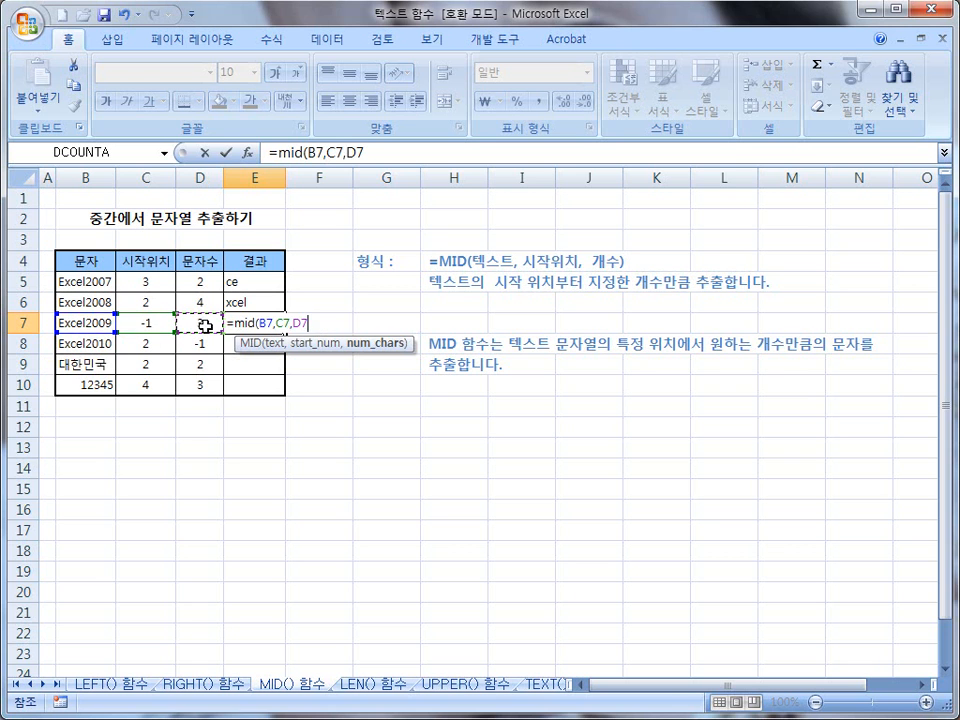
{"action": "type", "text": ")"}
{"action": "key", "text": "Return"}
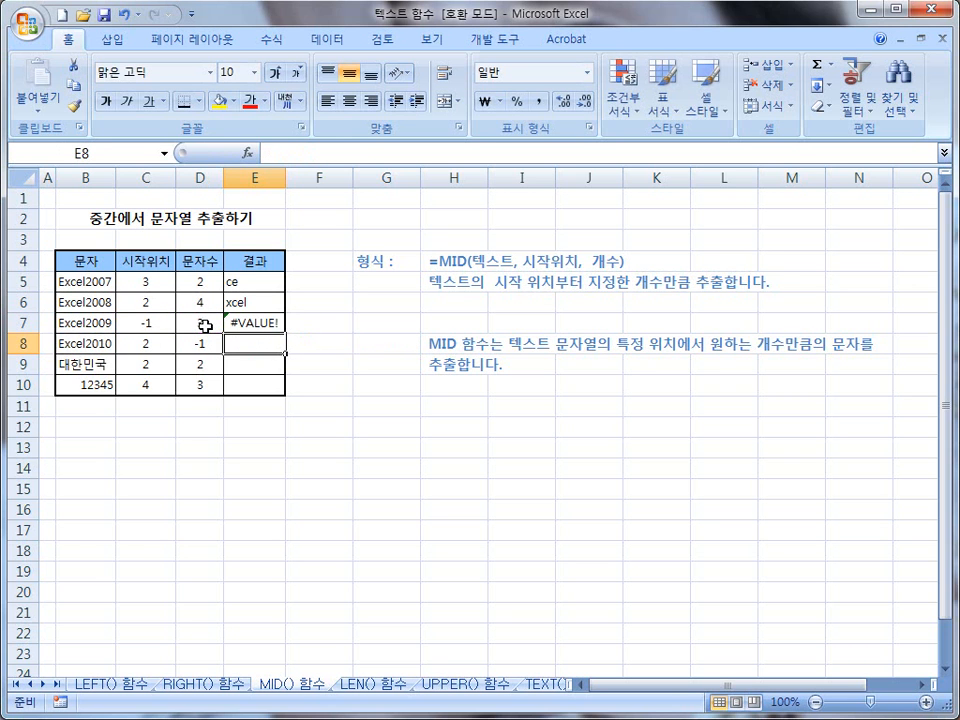
{"action": "mouse_move", "coordinate": [157, 315]}
{"action": "left_mouse_down"}
{"action": "mouse_move", "coordinate": [151, 331]}
{"action": "mouse_move", "coordinate": [208, 350]}
{"action": "mouse_move", "coordinate": [196, 338]}
{"action": "mouse_move", "coordinate": [262, 350]}
{"action": "mouse_move", "coordinate": [285, 322]}
{"action": "mouse_move", "coordinate": [228, 352]}
{"action": "left_mouse_up"}
{"action": "key", "text": "Escape"}
Step: Enter the formula =mid(B9,C9,D9) in cell E9 for the 대한민국 row
{"action": "left_click", "coordinate": [238, 366]}
{"action": "type", "text": "=mid("}
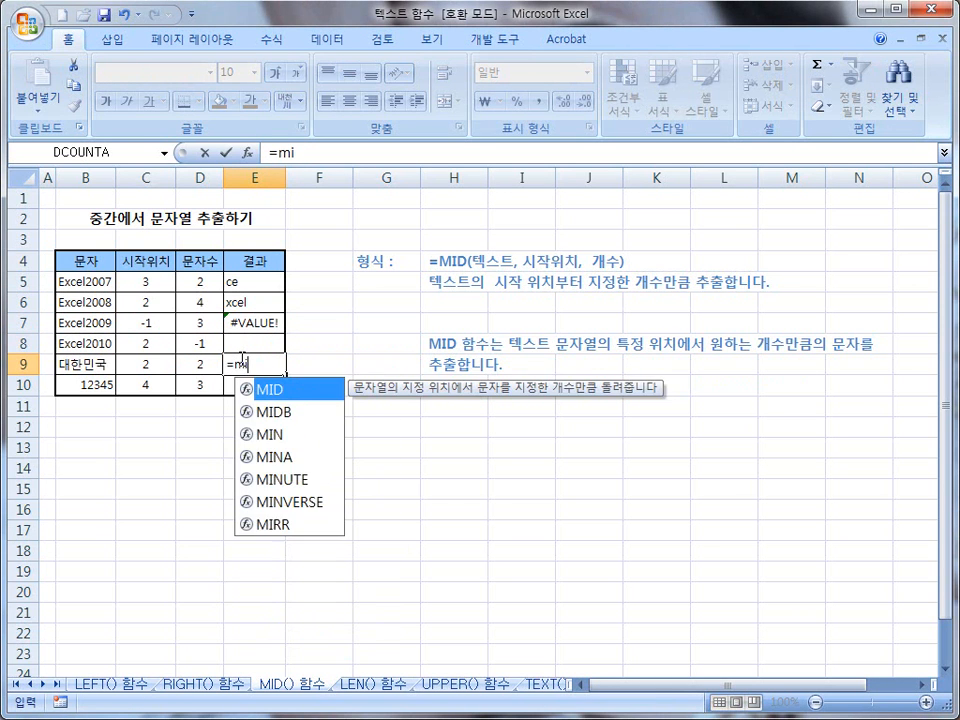
{"action": "left_click", "coordinate": [72, 364]}
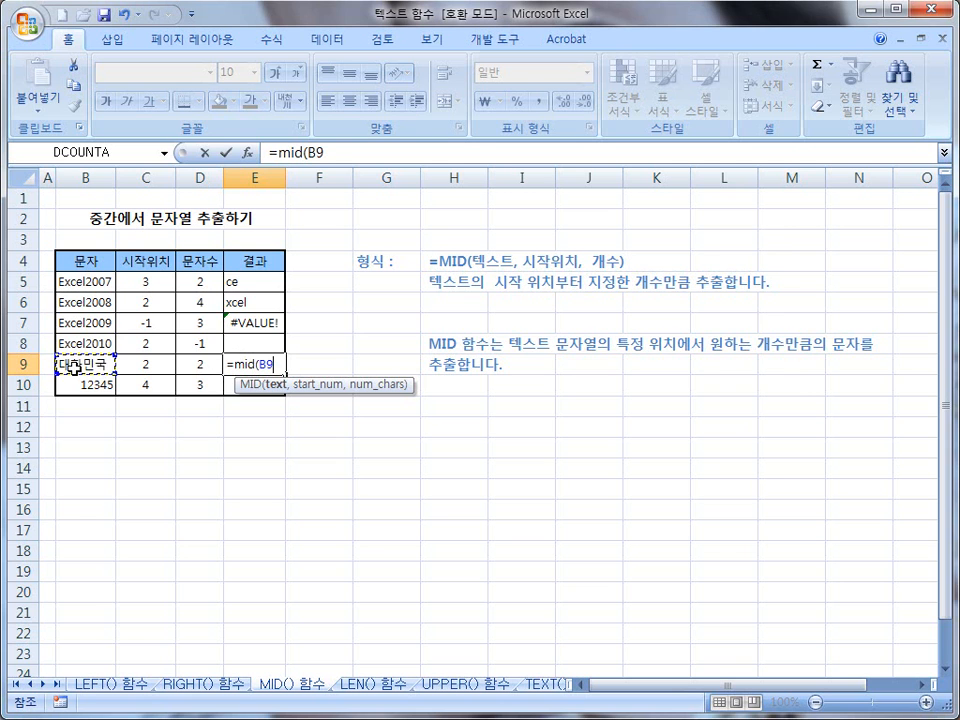
{"action": "type", "text": ","}
{"action": "left_click", "coordinate": [147, 366]}
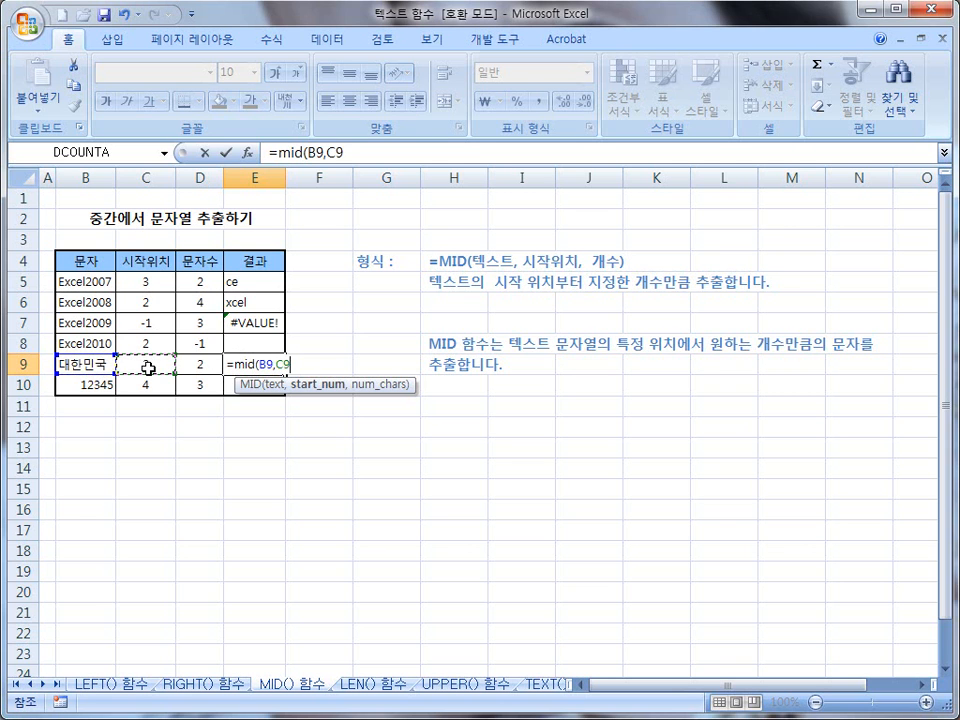
{"action": "type", "text": ","}
{"action": "left_click", "coordinate": [200, 363]}
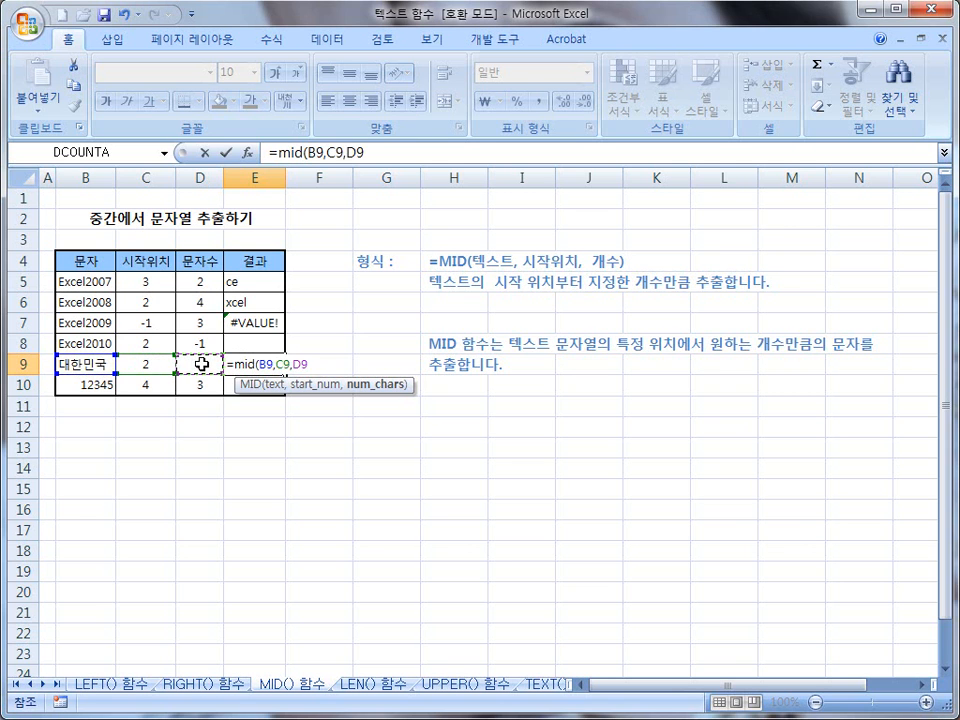
{"action": "type", "text": ")"}
{"action": "key", "text": "Return"}
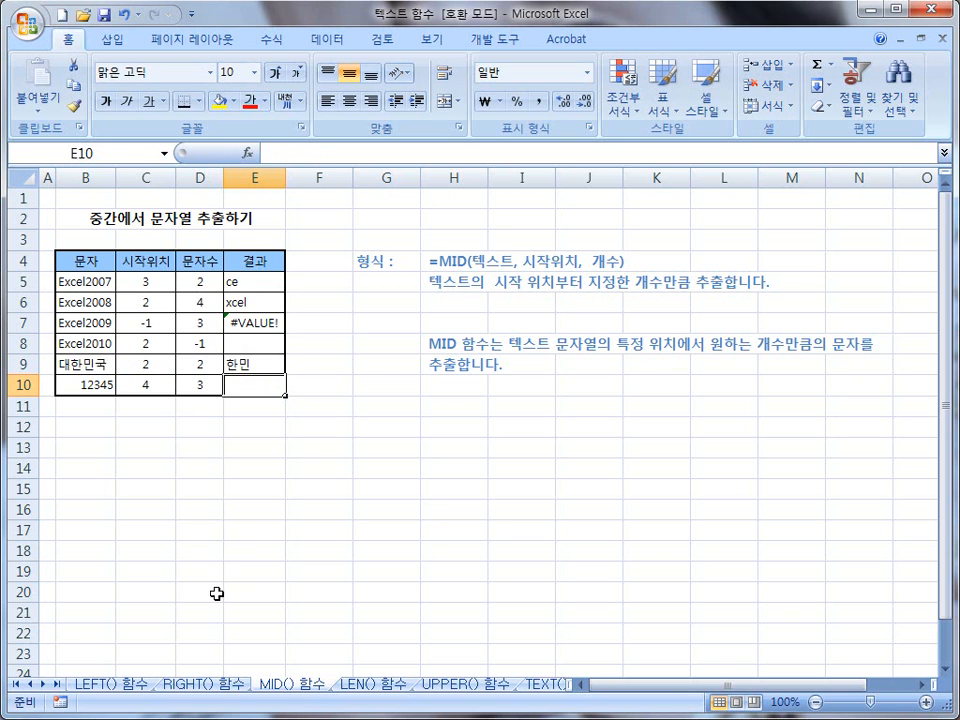
Step: Review the completed tables on the RIGHT() 함수 and LEFT() 함수 sheets, ending back on the MID() 함수 sheet
{"action": "left_click", "coordinate": [200, 688]}
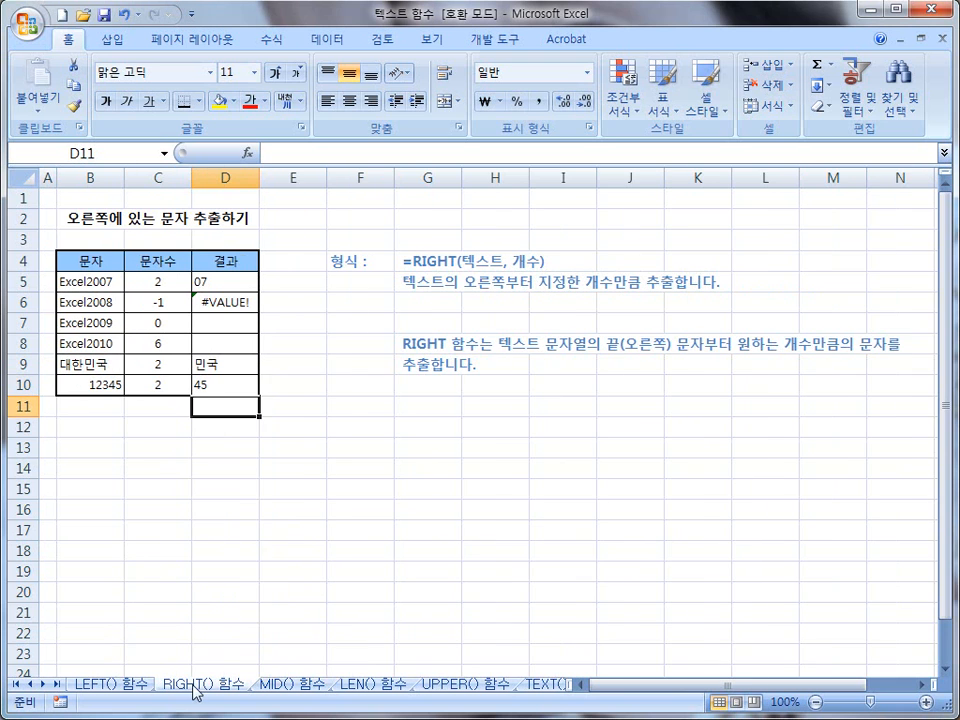
{"action": "left_click", "coordinate": [113, 686]}
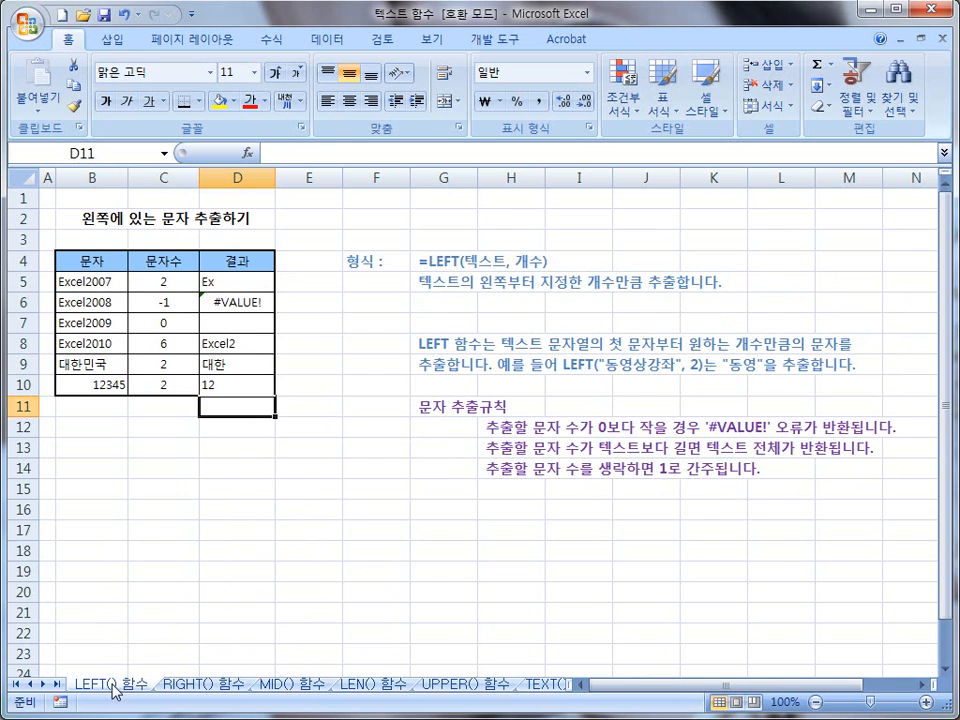
{"action": "left_click", "coordinate": [183, 688]}
{"action": "left_click", "coordinate": [268, 688]}
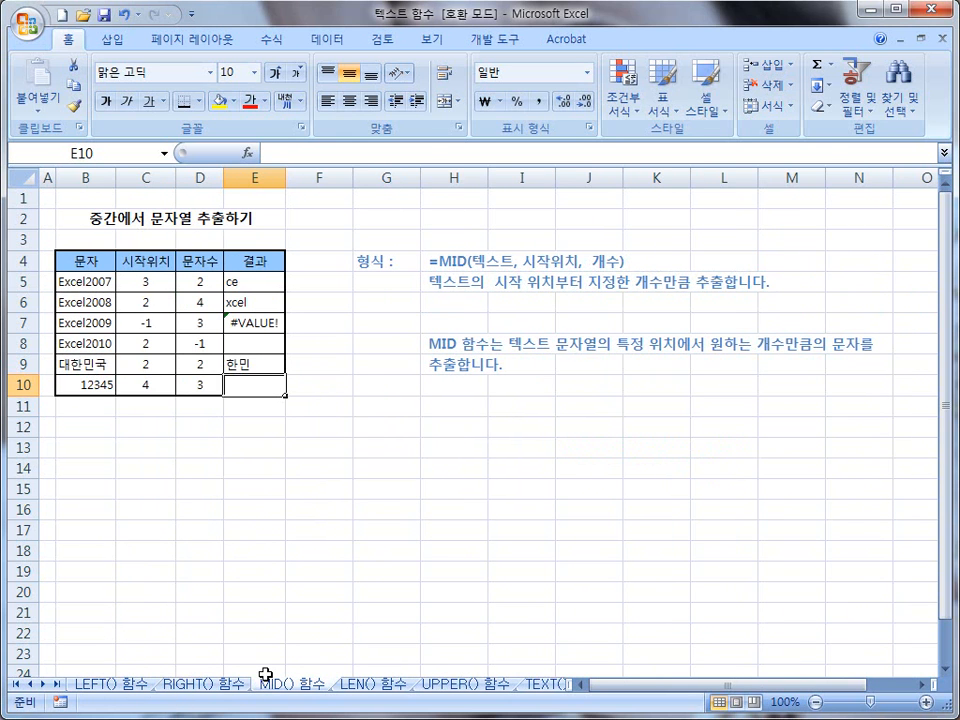
Step: Open the LEN() 함수 sheet and enter the formula =len(B5) in cell C5 for the 대한민국 row
{"action": "left_click", "coordinate": [373, 688]}
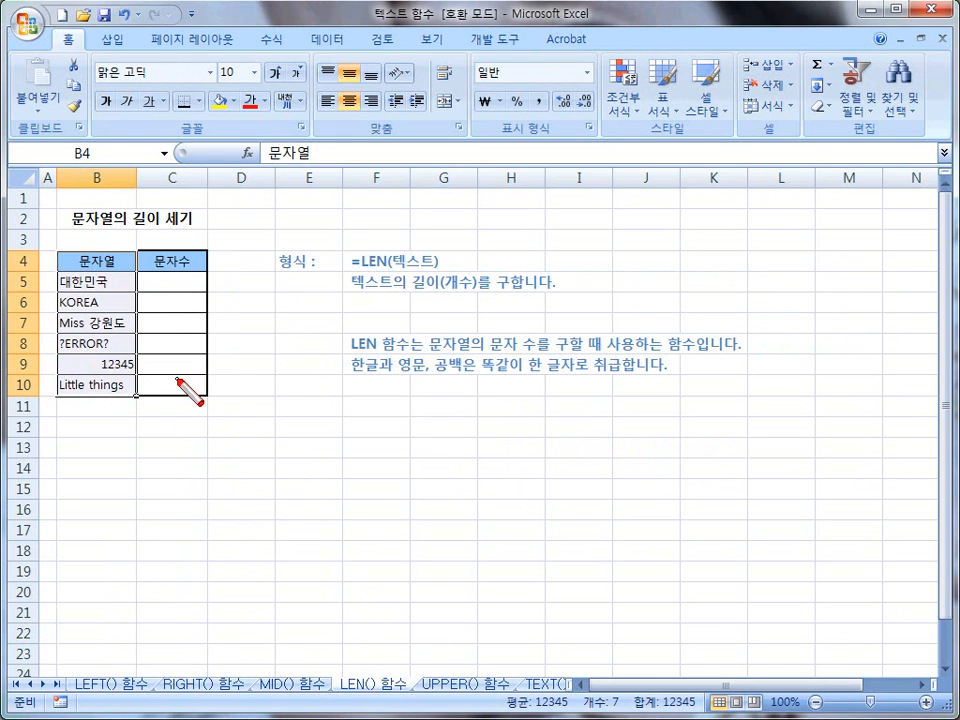
{"action": "left_click", "coordinate": [113, 284]}
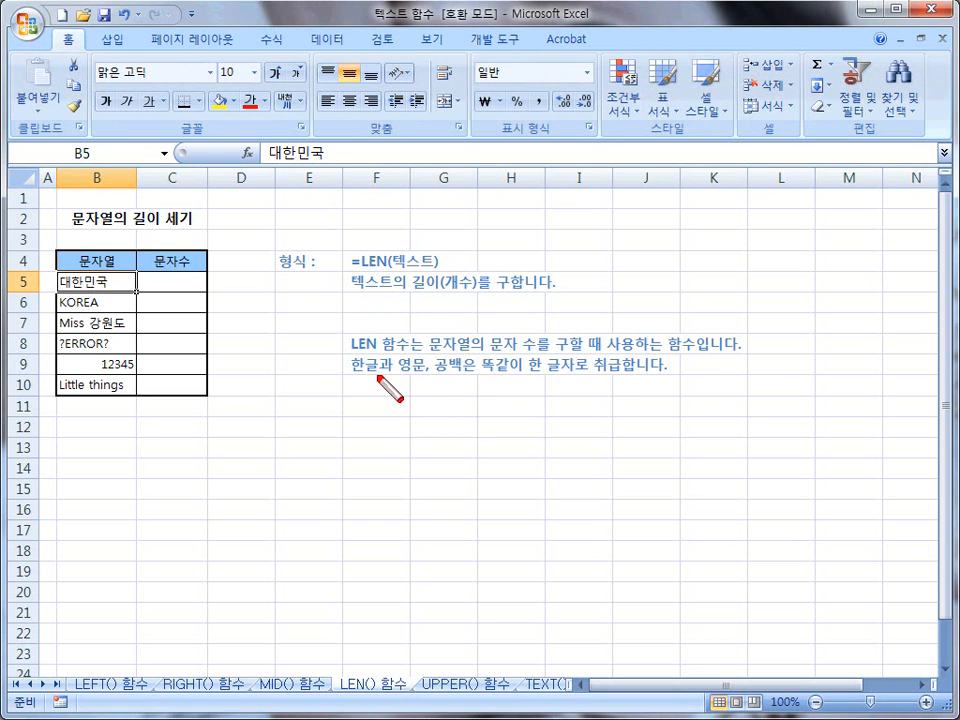
{"action": "left_click_drag", "start_coordinate": [350, 376], "coordinate": [645, 374]}
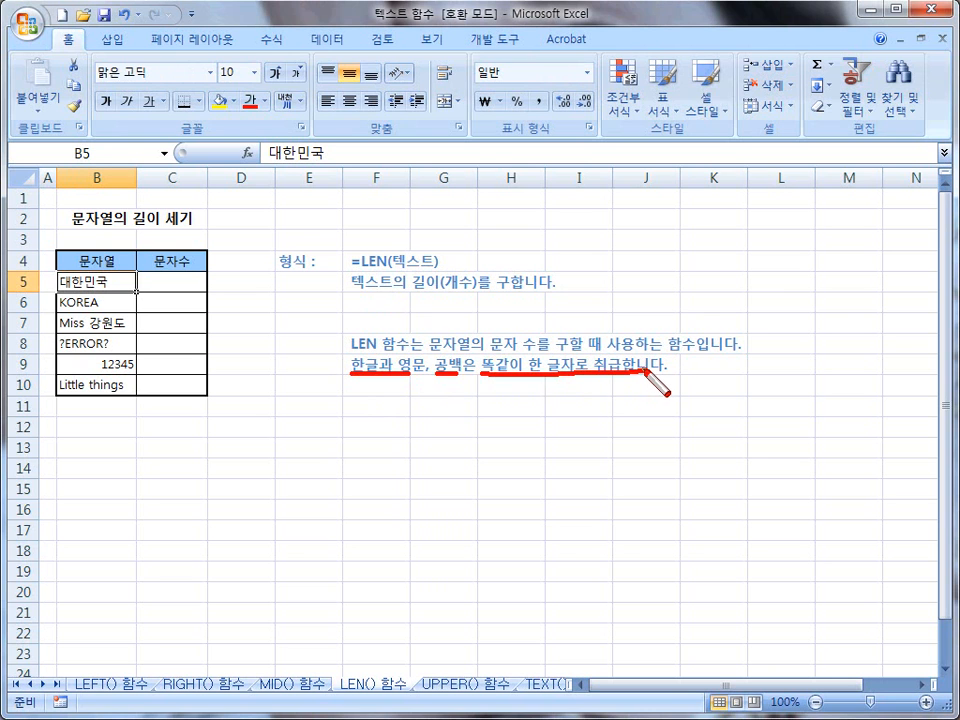
{"action": "key", "text": "Escape"}
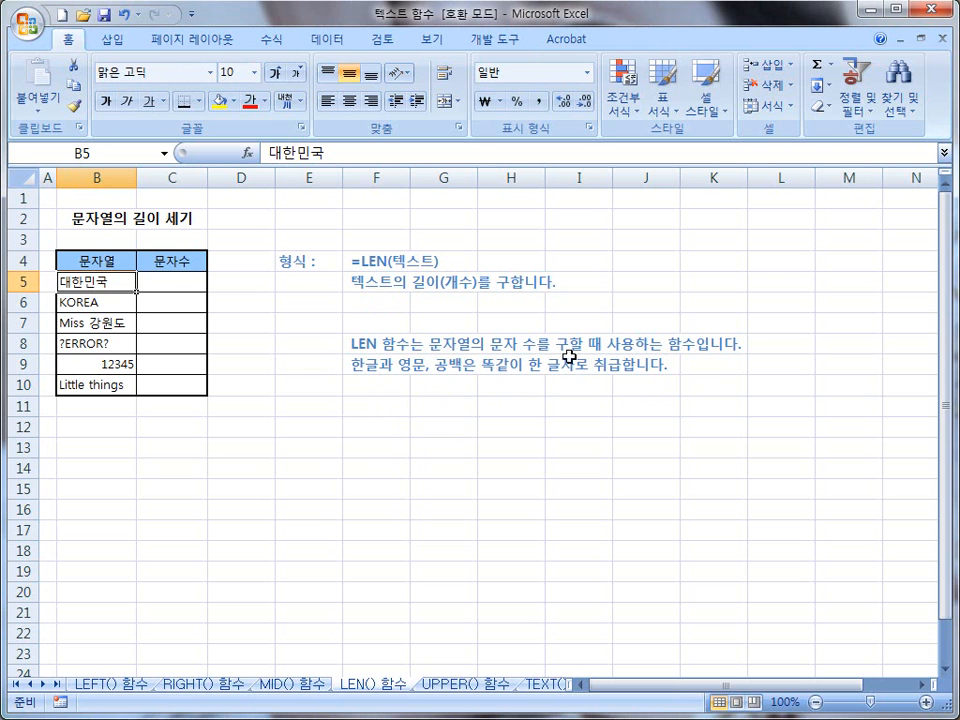
{"action": "left_click", "coordinate": [159, 287]}
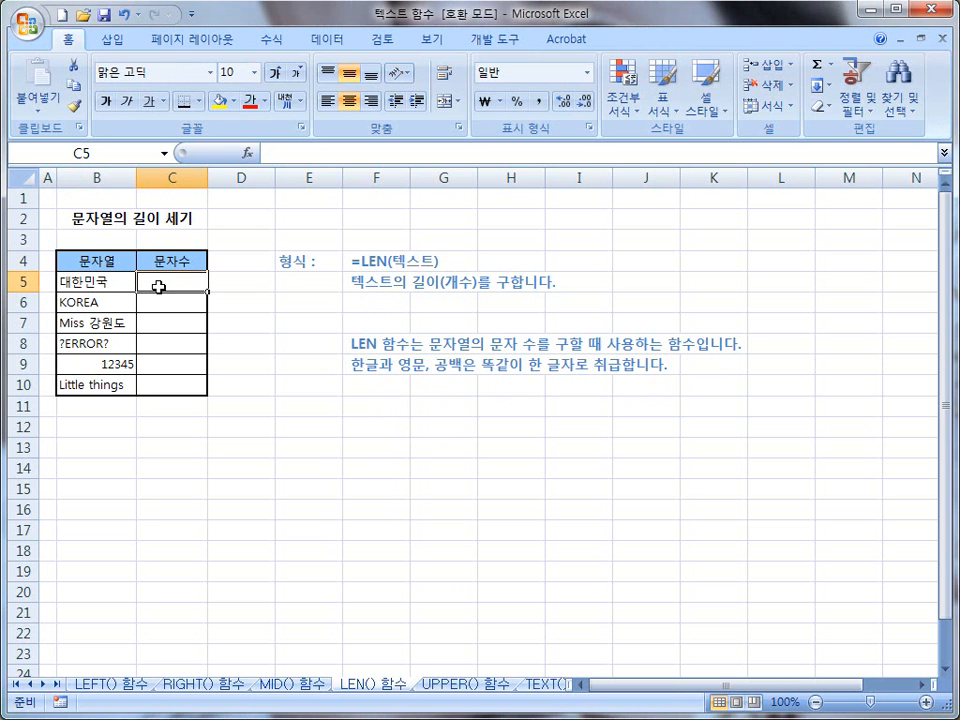
{"action": "type", "text": "=l"}
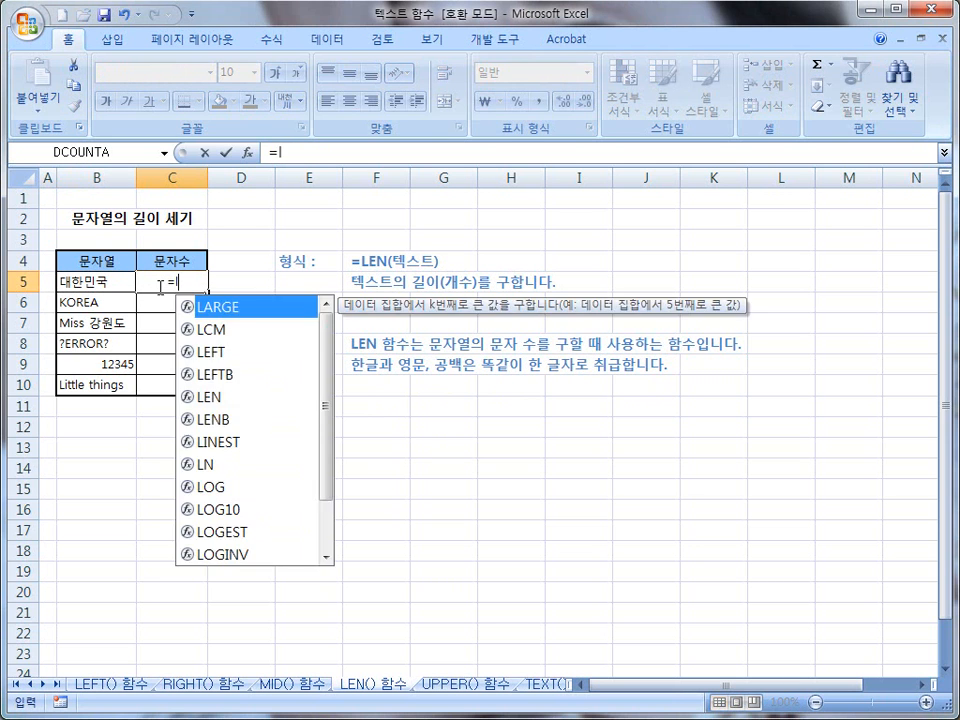
{"action": "type", "text": "en("}
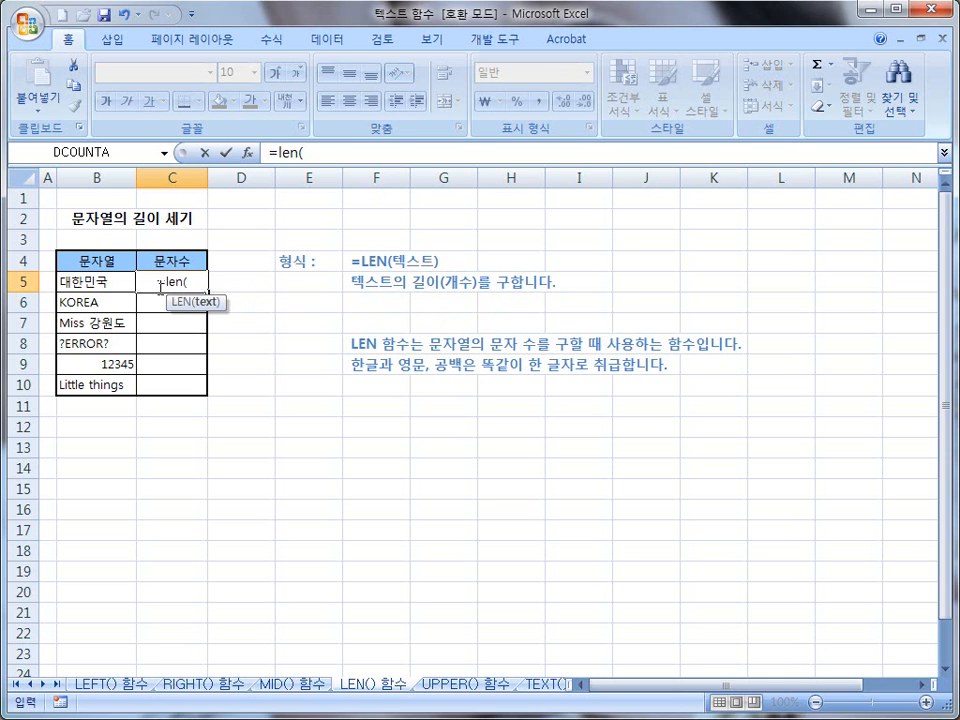
{"action": "left_click", "coordinate": [105, 292]}
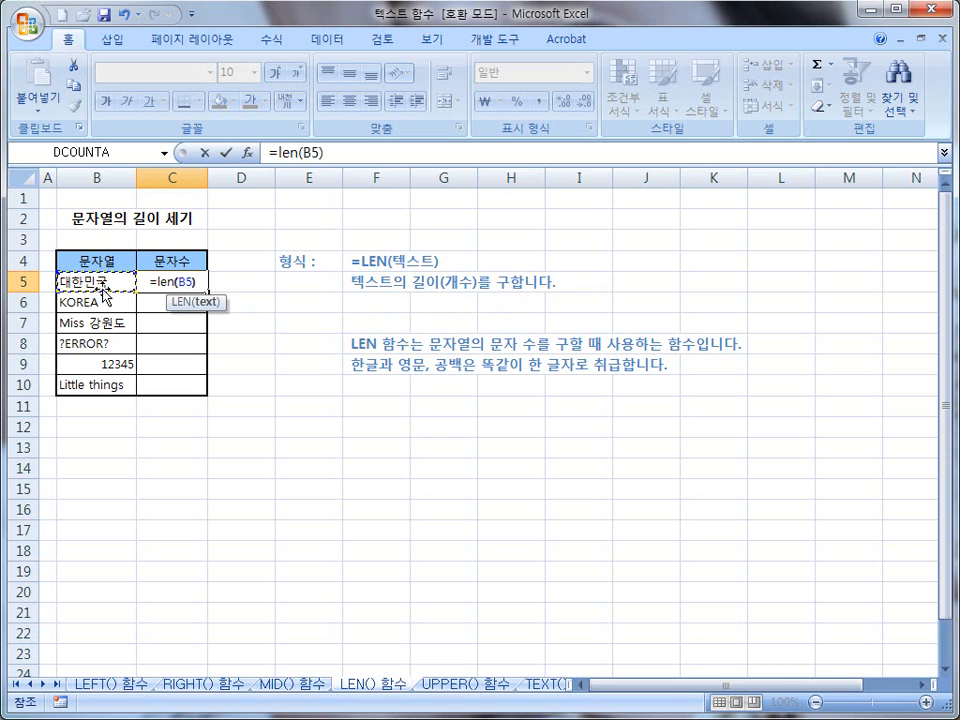
{"action": "type", "text": ")"}
{"action": "key", "text": "Return"}
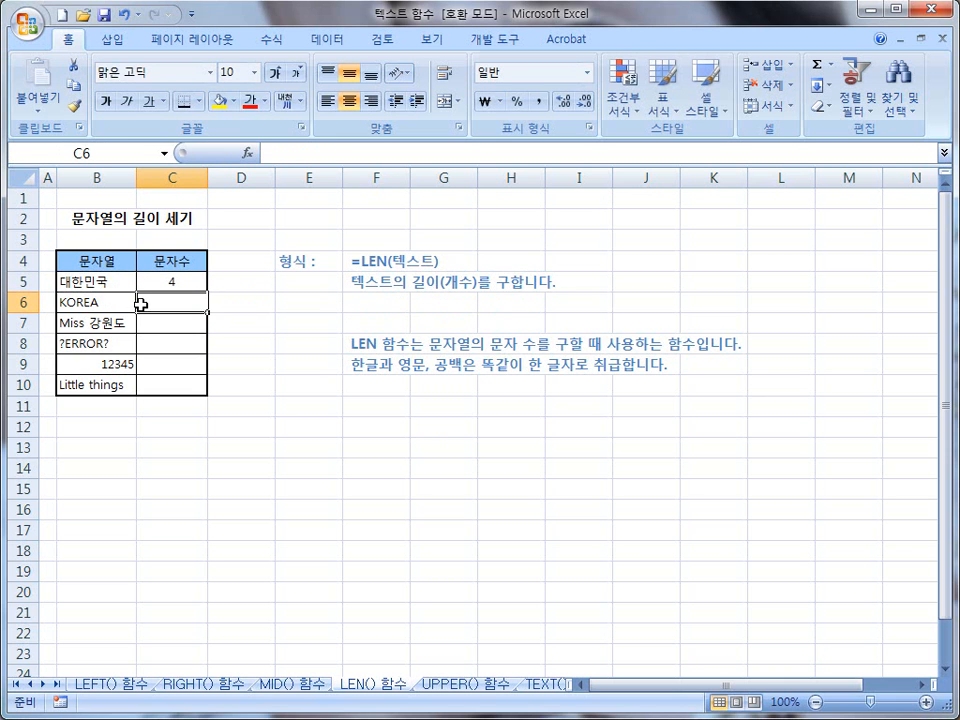
Step: Enter the formula =len(B6) in cell C6 to count the characters of KOREA
{"action": "type", "text": "-len"}
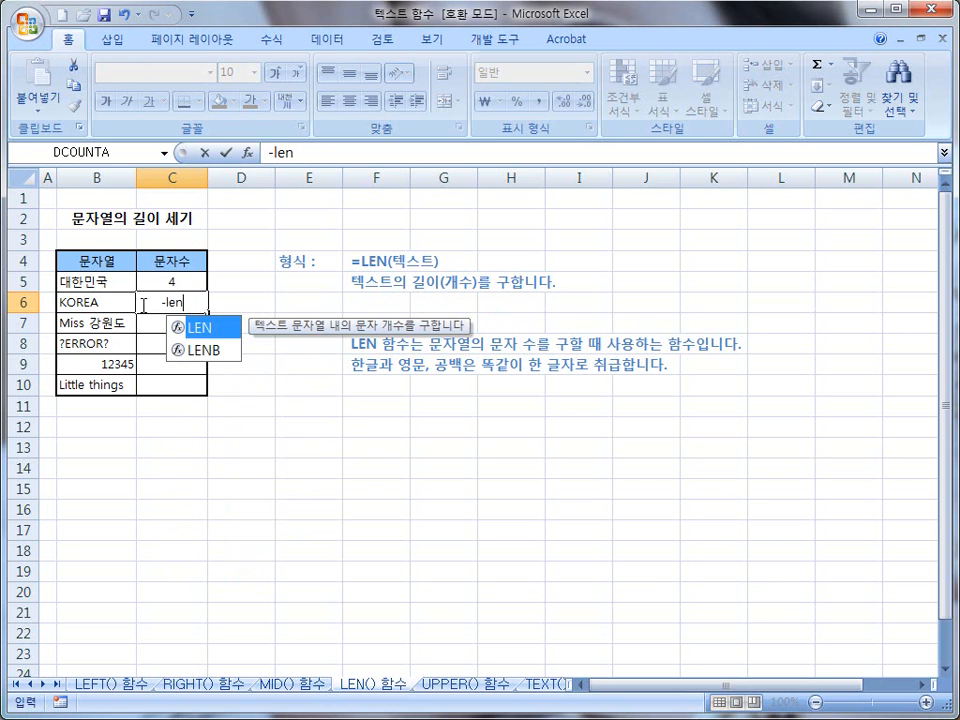
{"action": "key", "text": "BackSpace"}
{"action": "key", "text": "BackSpace"}
{"action": "key", "text": "BackSpace"}
{"action": "key", "text": "BackSpace"}
{"action": "type", "text": "=len("}
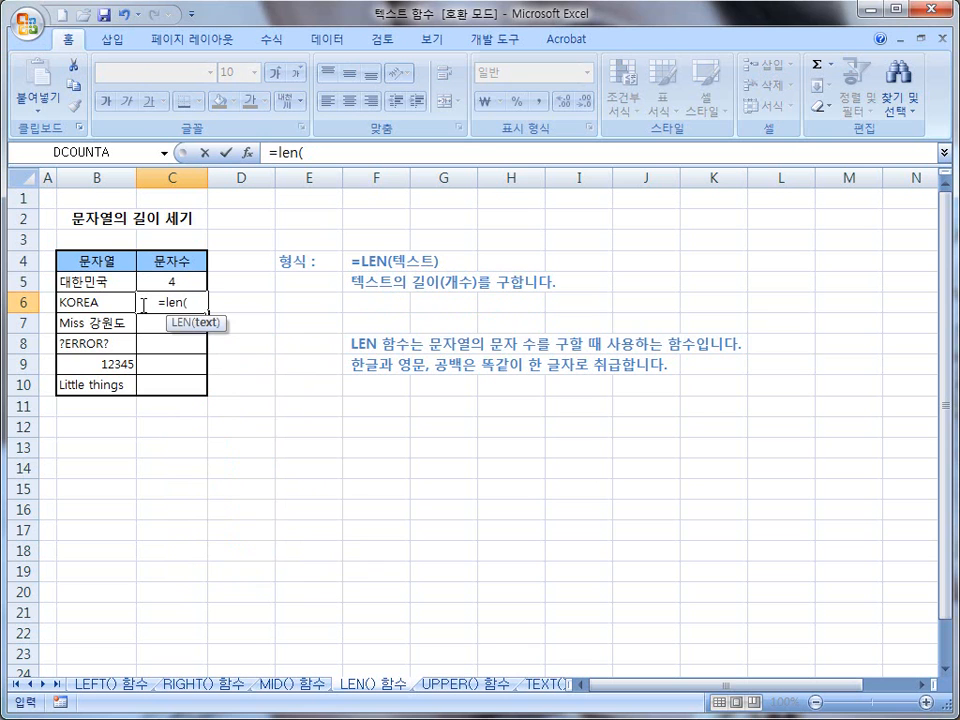
{"action": "left_click", "coordinate": [103, 312]}
{"action": "type", "text": ")"}
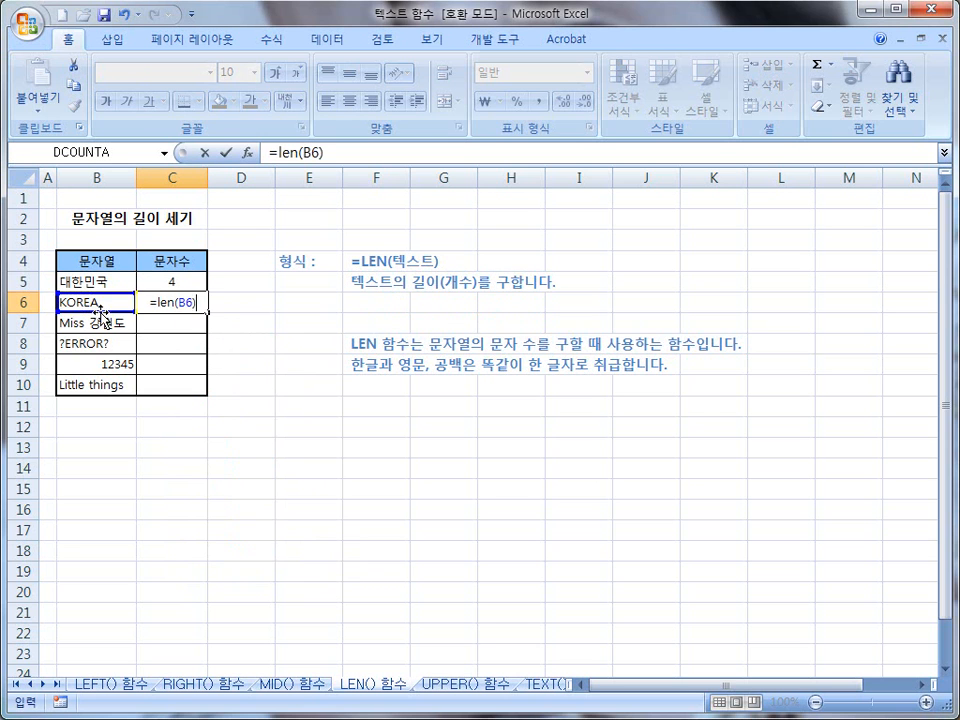
{"action": "key", "text": "Return"}
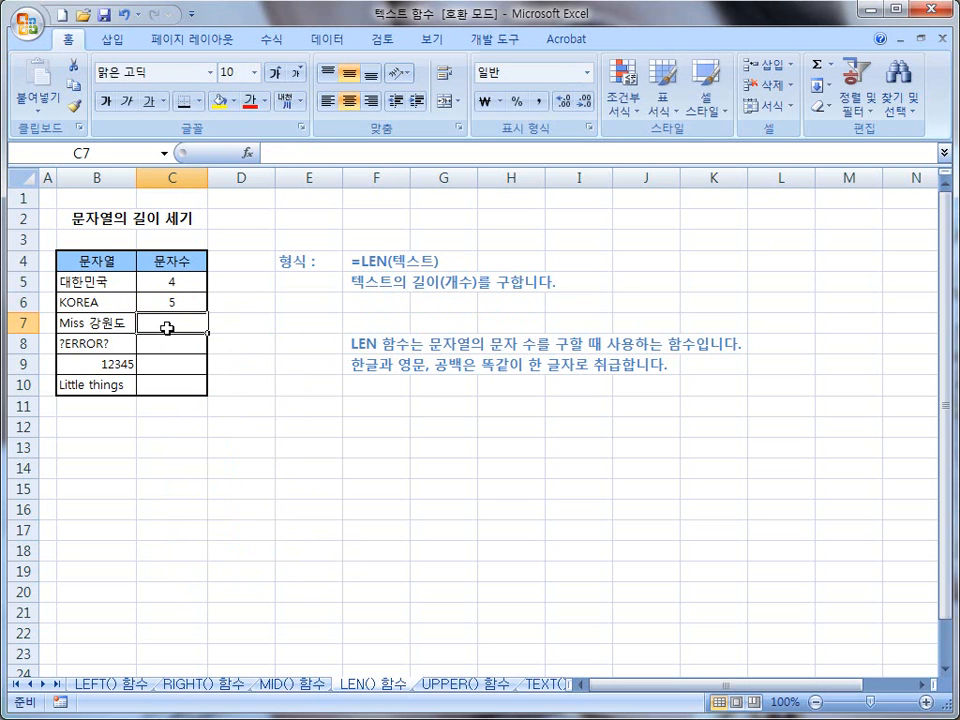
Step: Enter the formula =len(B7) in cell C7 to count the characters of Miss 강원도
{"action": "type", "text": "=le"}
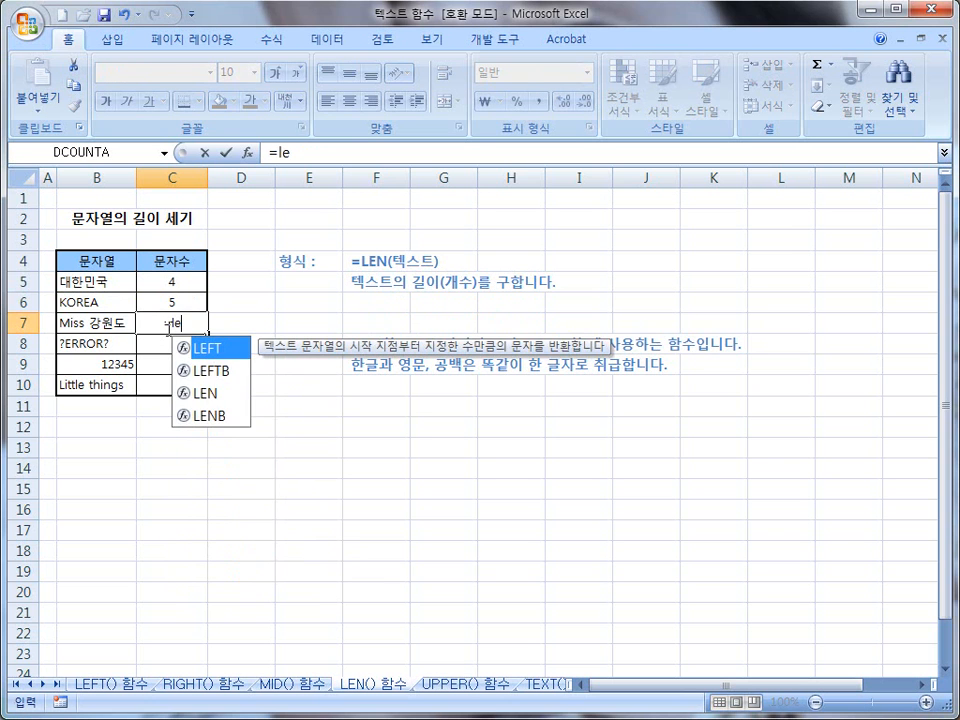
{"action": "type", "text": "n("}
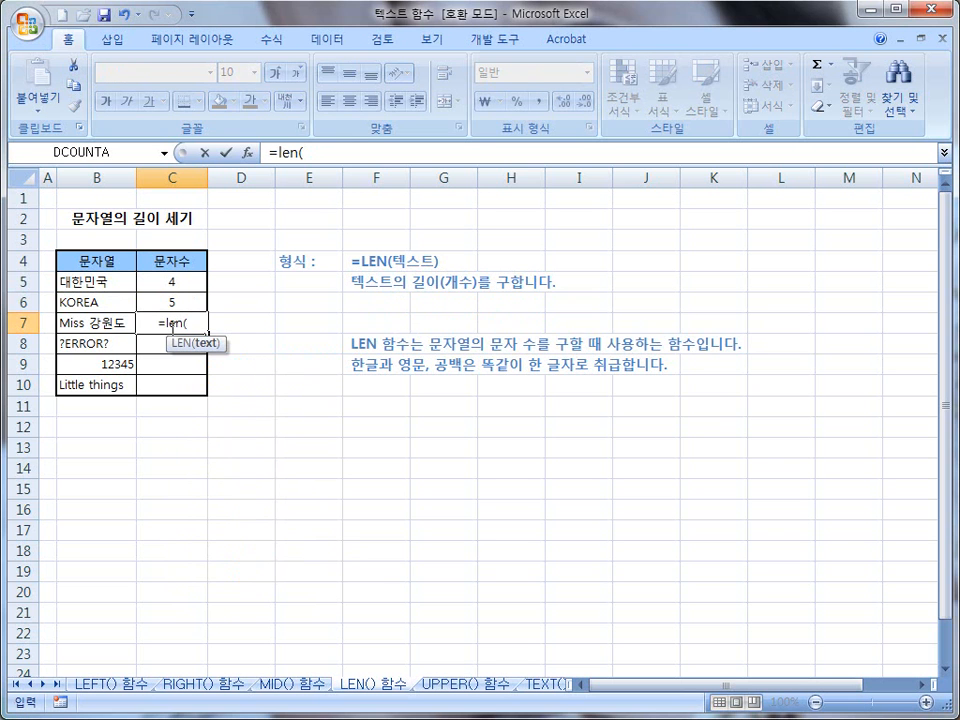
{"action": "left_click", "coordinate": [108, 327]}
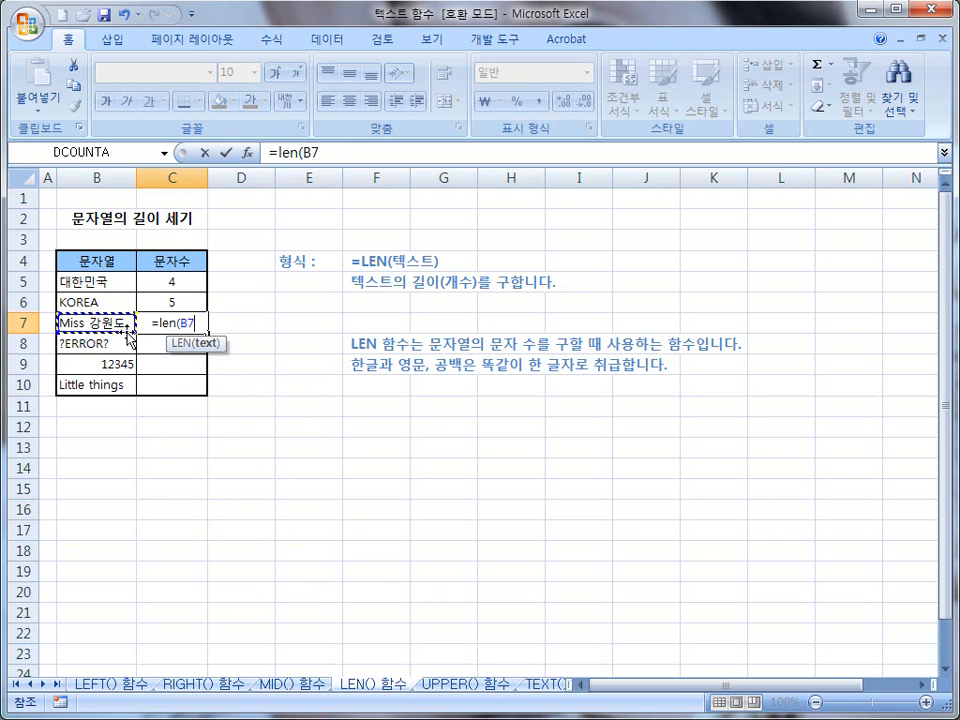
{"action": "type", "text": ")"}
{"action": "key", "text": "Return"}
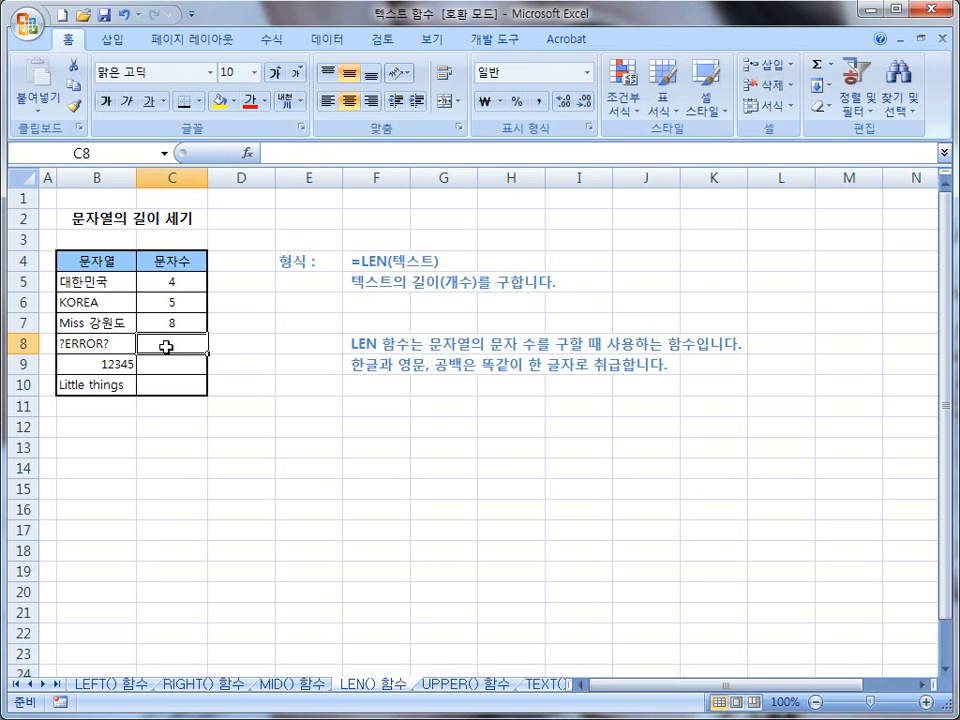
Step: Enter the formula =len(B8) in cell C8 for the ?ERROR? row
{"action": "type", "text": "="}
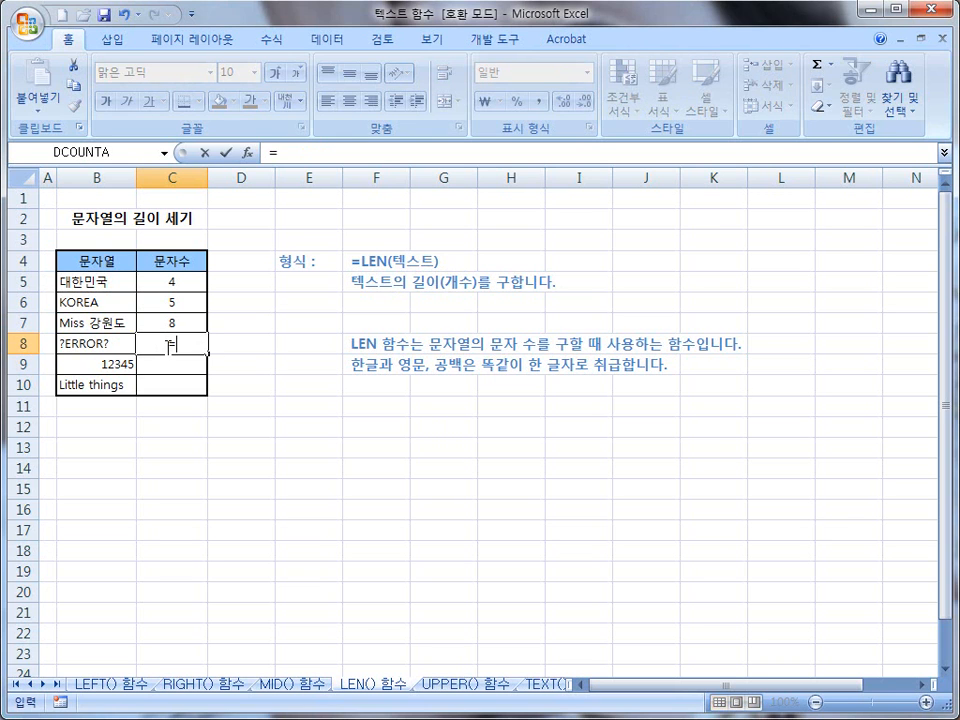
{"action": "type", "text": "len("}
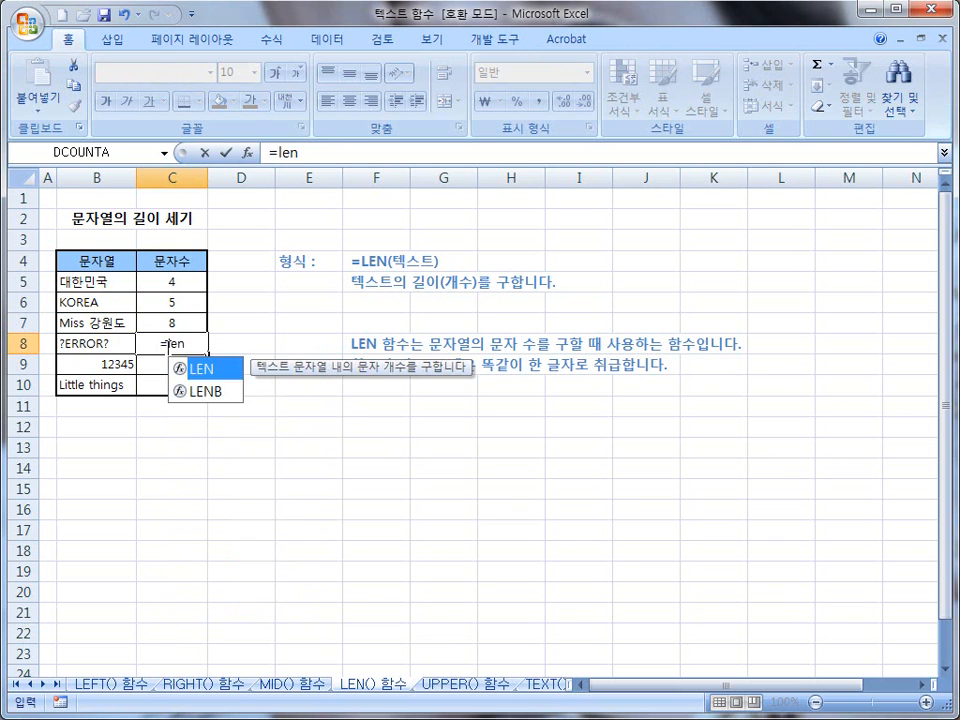
{"action": "left_click", "coordinate": [118, 348]}
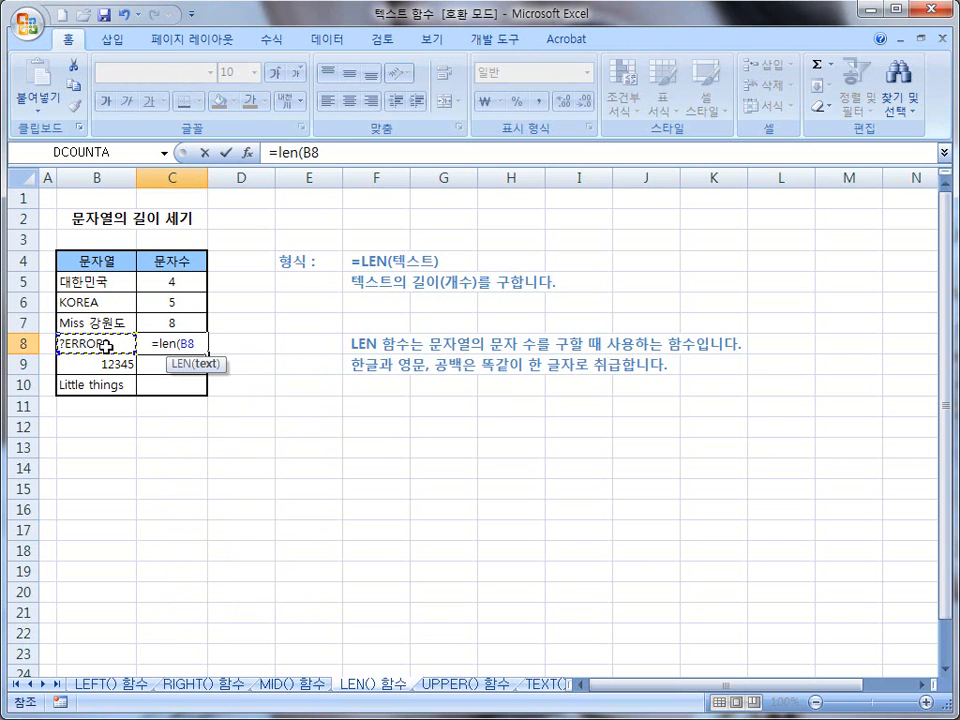
{"action": "key", "text": "Return"}
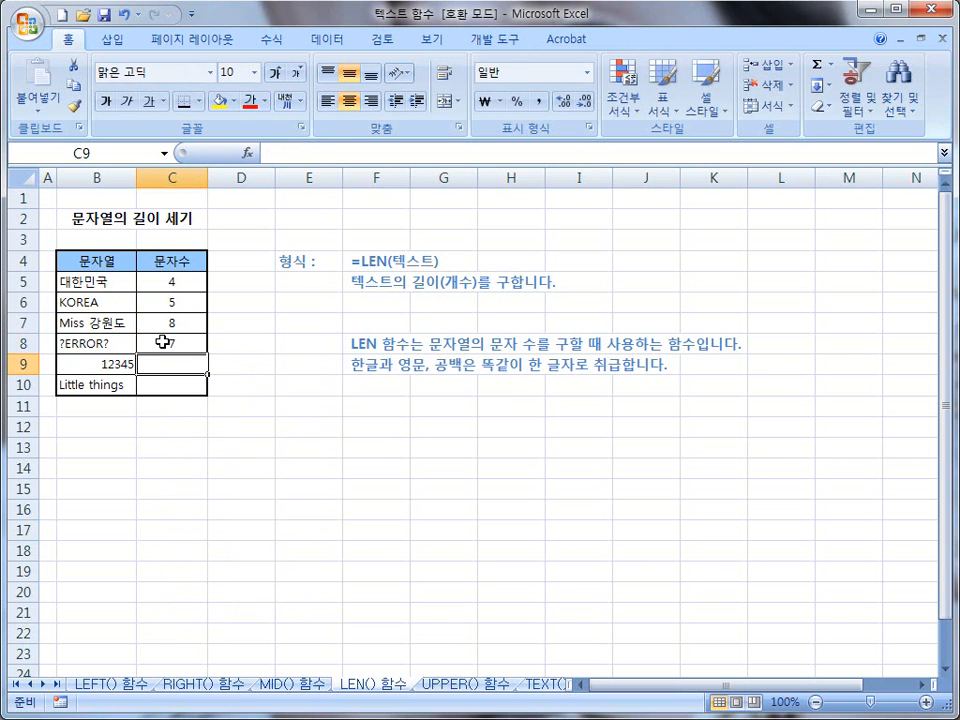
Step: Fill the LEN formula from C8 down through C10 and check the copied formulas in C9 and C10
{"action": "left_click", "coordinate": [180, 345]}
{"action": "left_click_drag", "start_coordinate": [207, 354], "coordinate": [207, 392]}
{"action": "left_click", "coordinate": [176, 364]}
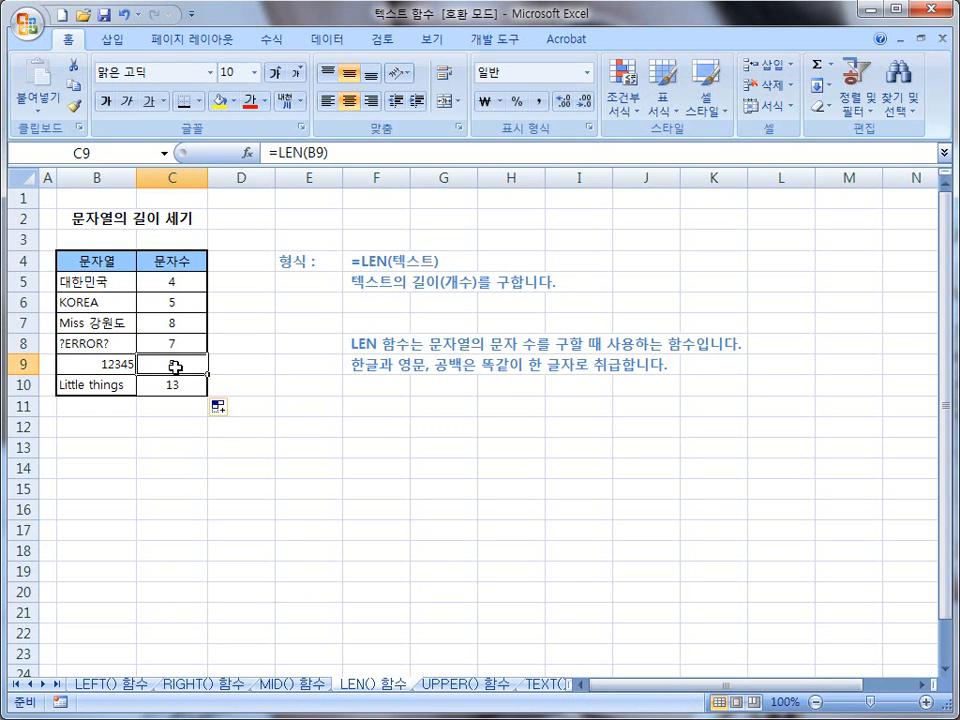
{"action": "left_click", "coordinate": [187, 390]}
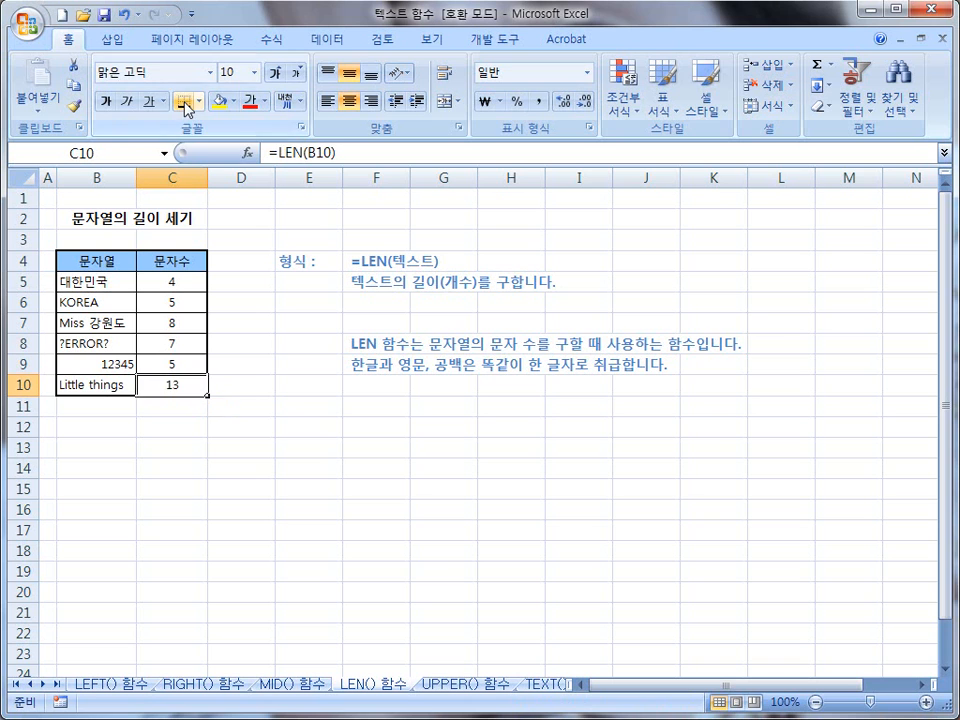
Step: Deselect the completed 문자수 column and return to the MID() 함수 sheet
{"action": "left_click", "coordinate": [259, 380]}
{"action": "left_click", "coordinate": [238, 424]}
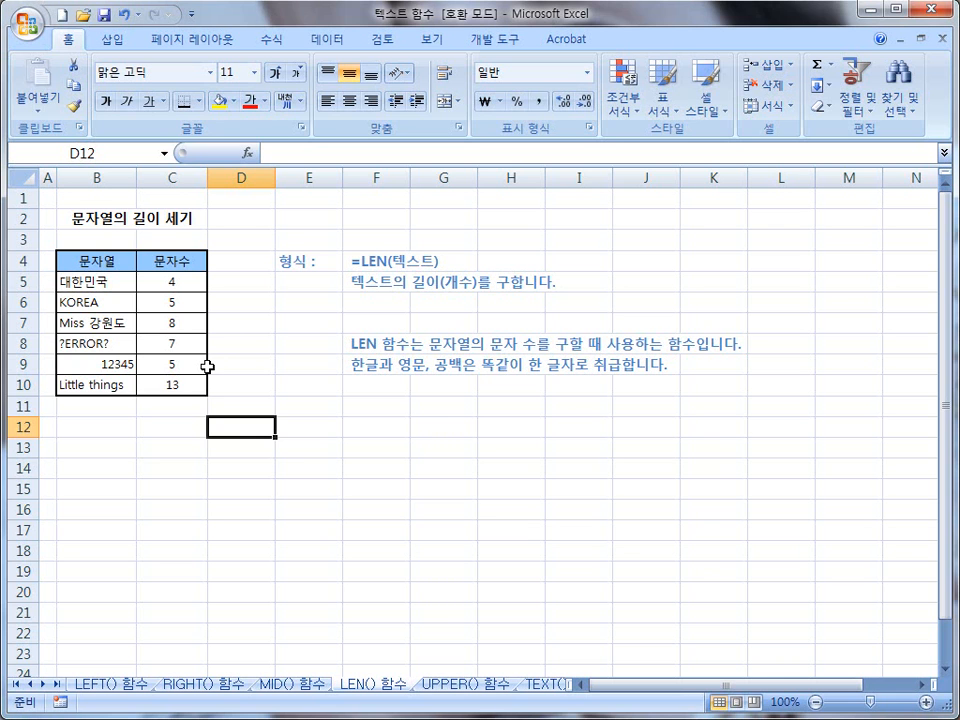
{"action": "left_click", "coordinate": [287, 686]}
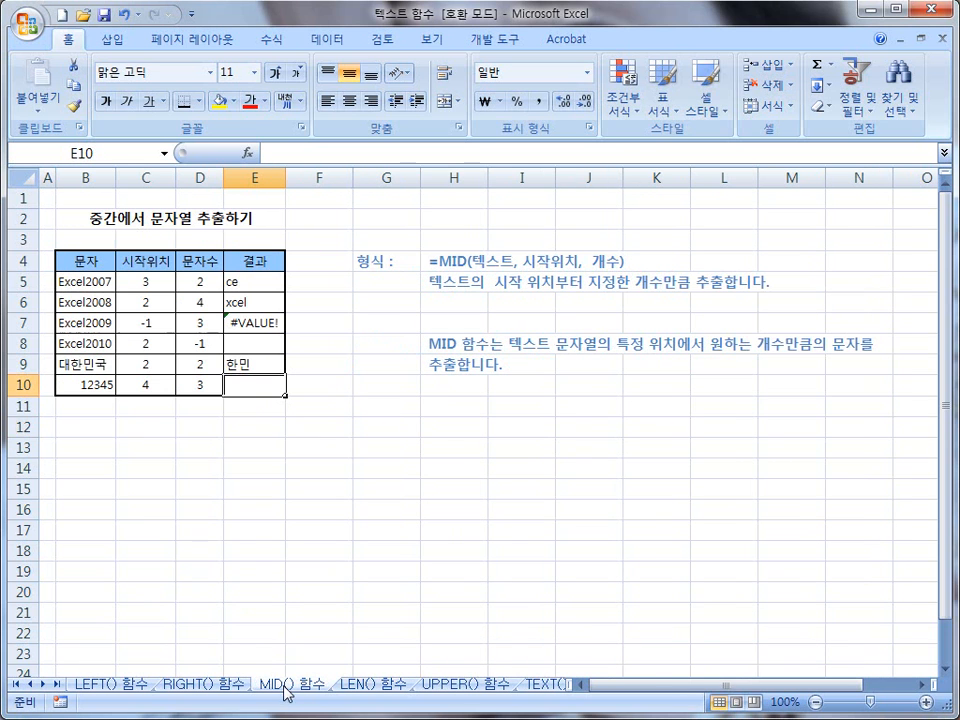